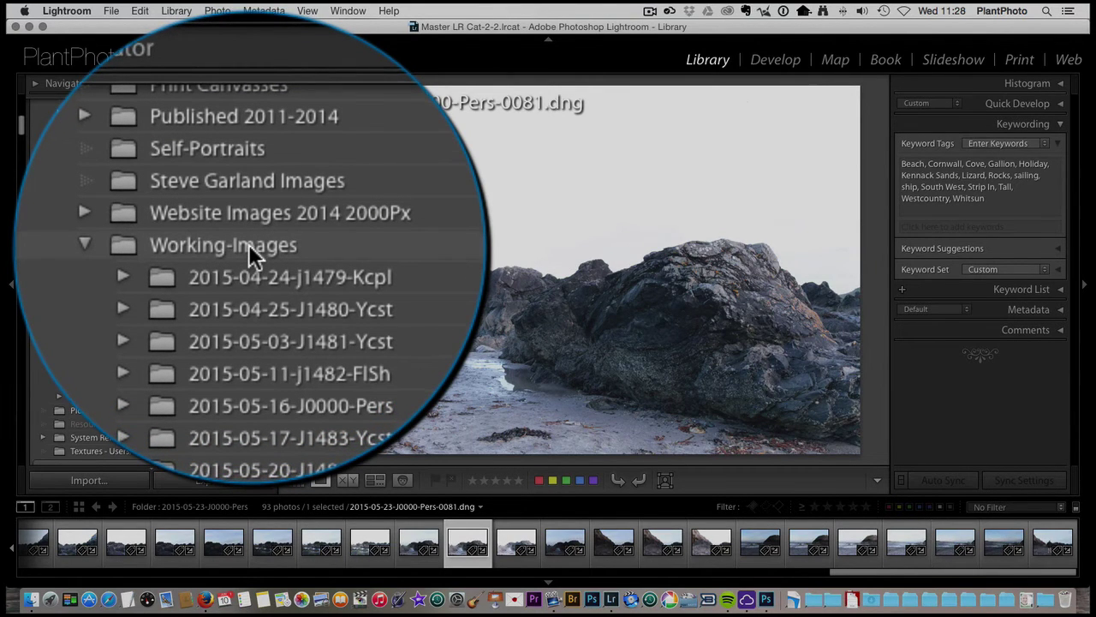
Get ready to minimise the Lightroom window showing the 2015-05-23-J0000-Pers folder.
{"action": "mouse_move", "coordinate": [248, 244]}
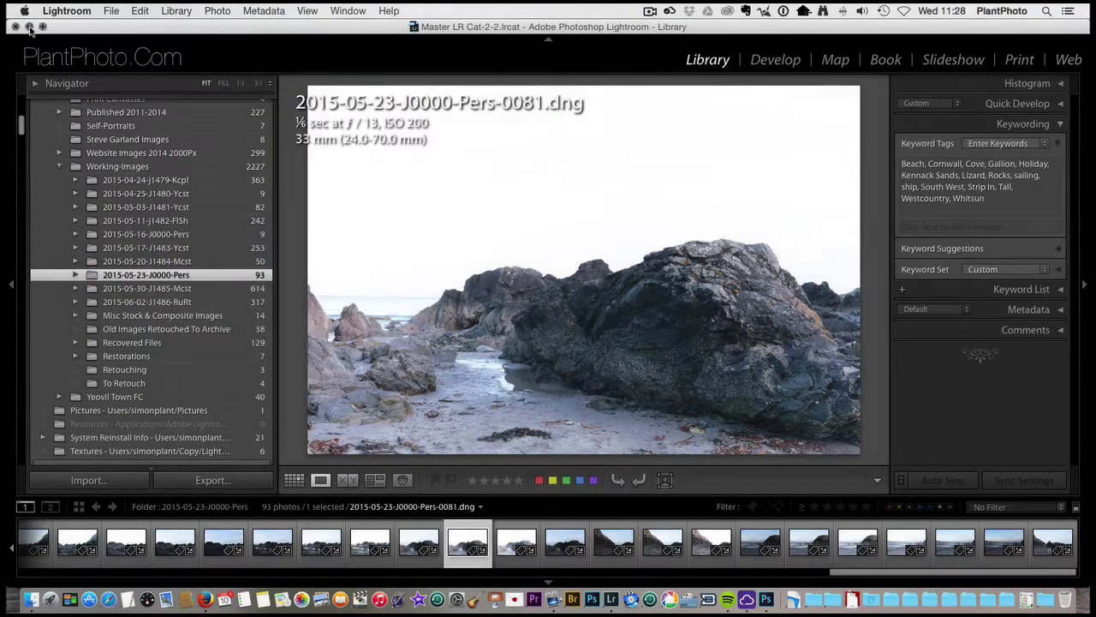
Minimise Lightroom, open Working-Images in Finder, and briefly expand then collapse Image Folder.
{"action": "left_click", "coordinate": [30, 27]}
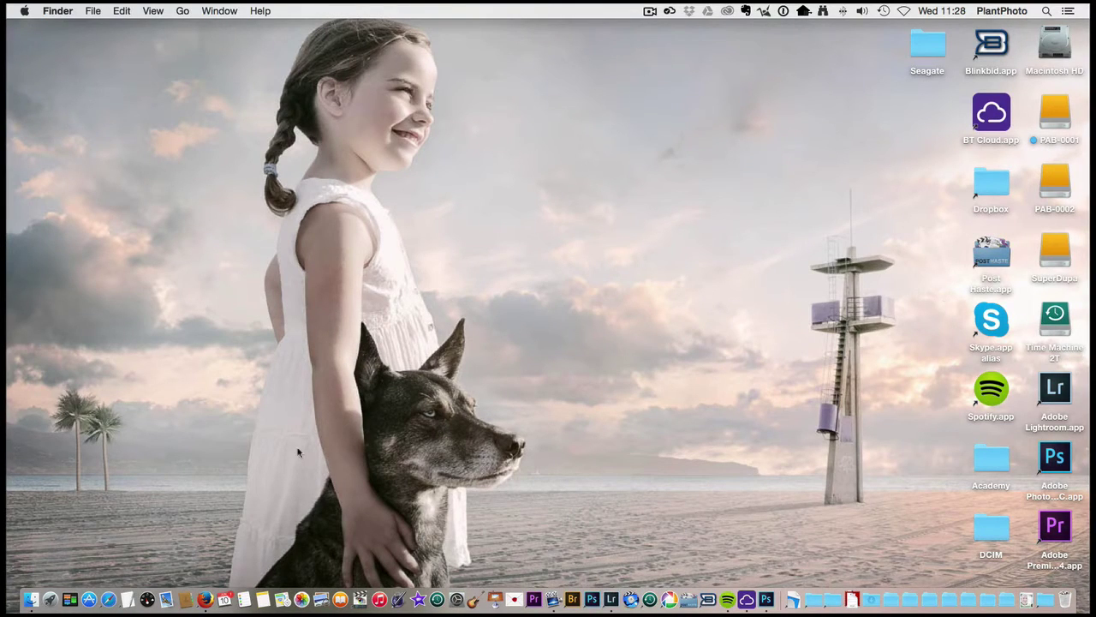
{"action": "left_click", "coordinate": [32, 595]}
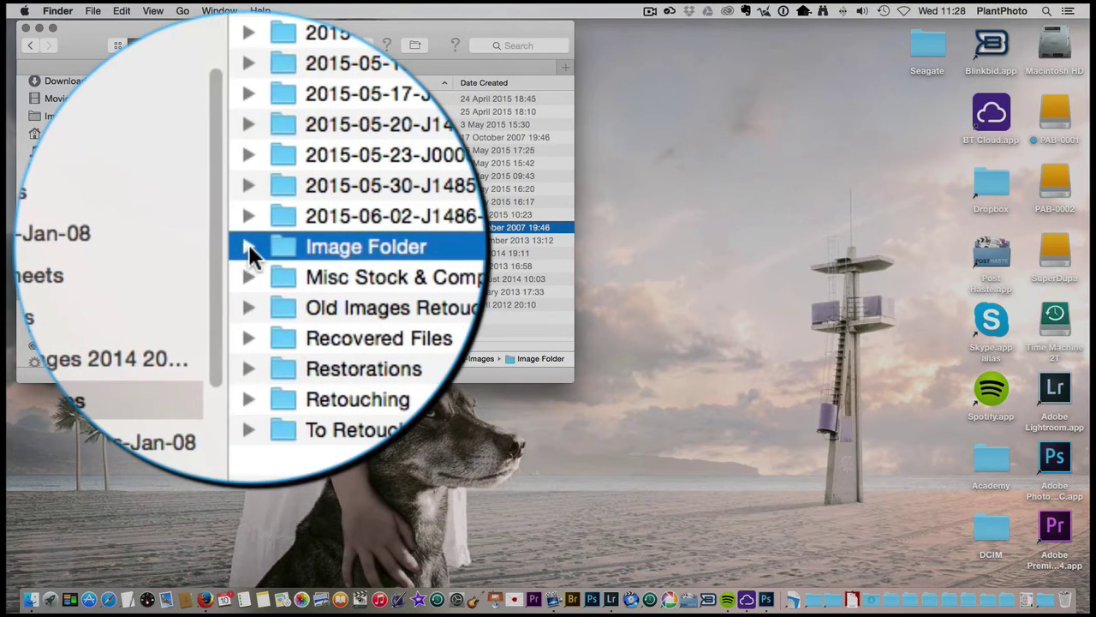
{"action": "left_click", "coordinate": [251, 249]}
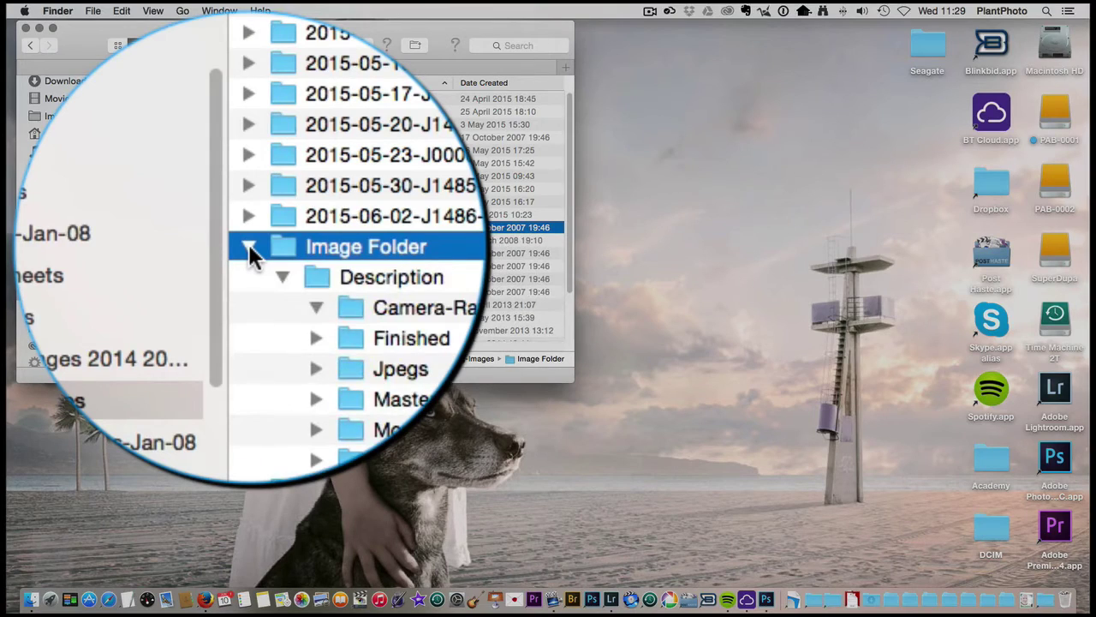
{"action": "left_click", "coordinate": [249, 247]}
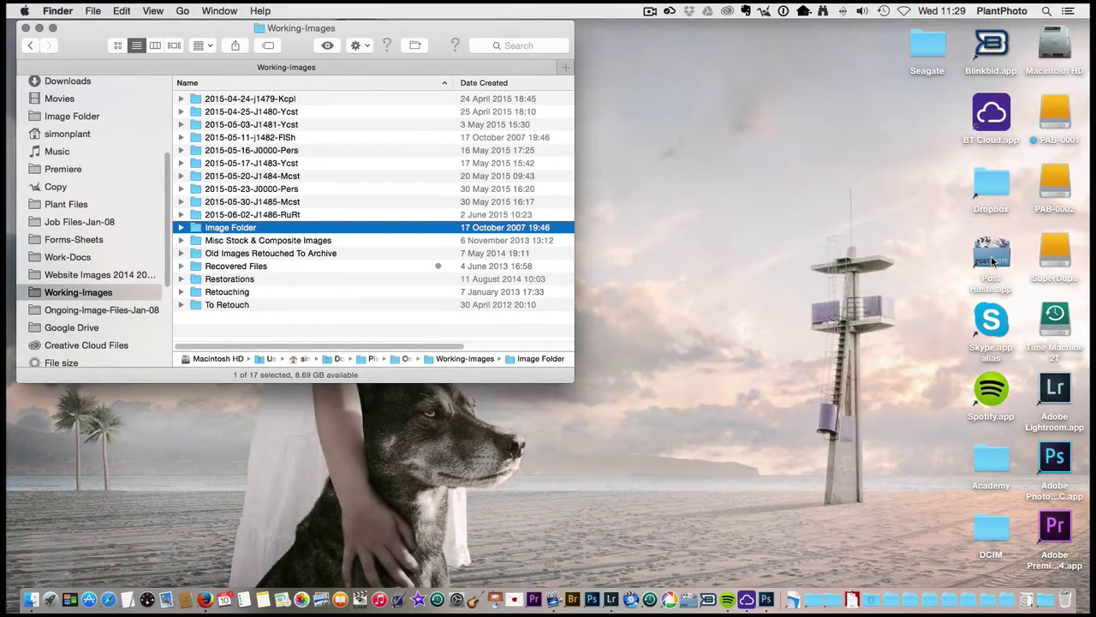
Create the 2015-06-10-J0000-Pers project from the Photography Template in Post Haste, then select the new desktop folder.
{"action": "double_click", "coordinate": [993, 260]}
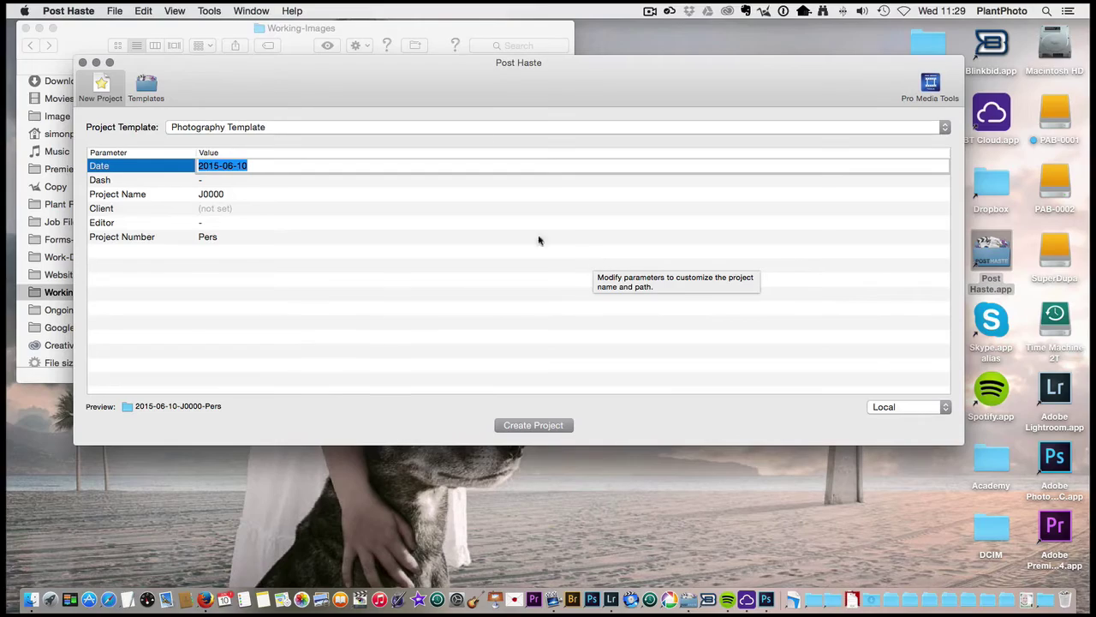
{"action": "double_click", "coordinate": [548, 80]}
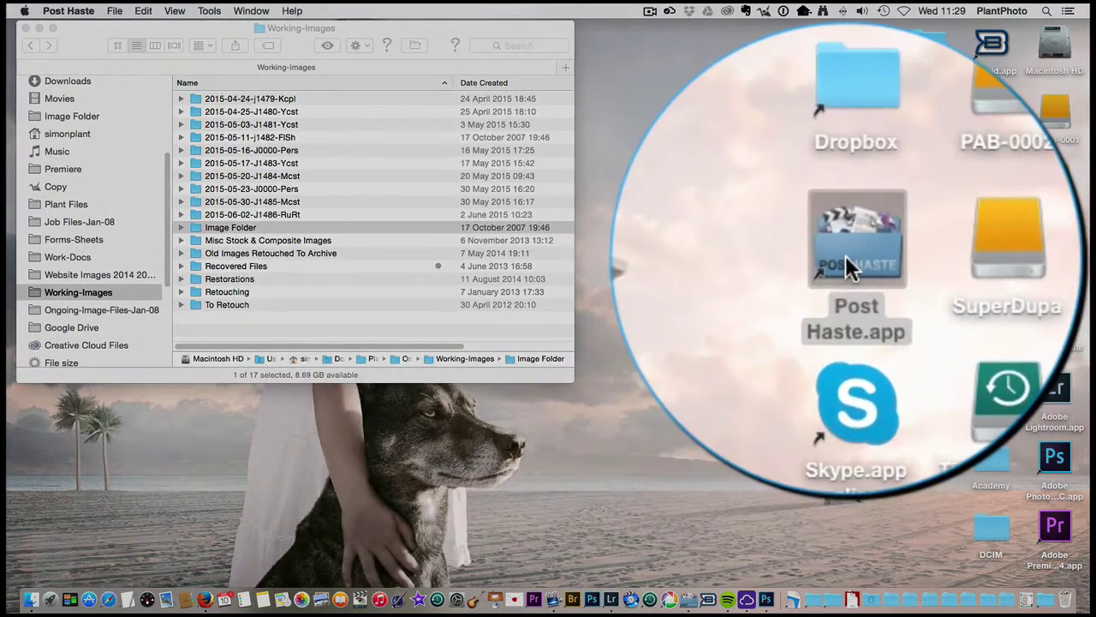
{"action": "double_click", "coordinate": [991, 256]}
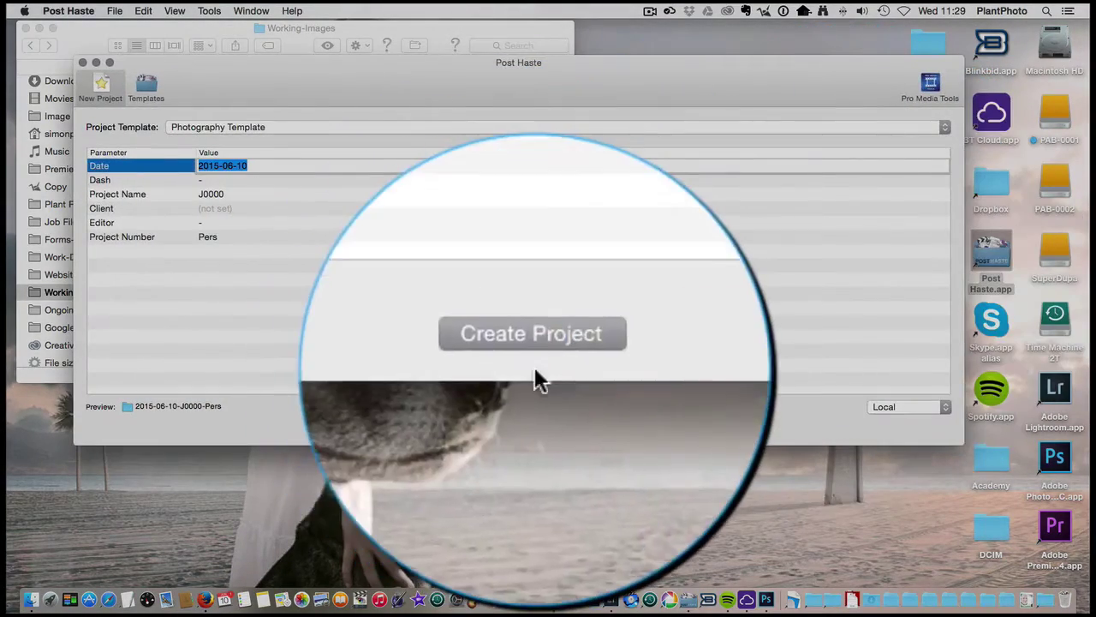
{"action": "left_click", "coordinate": [537, 425]}
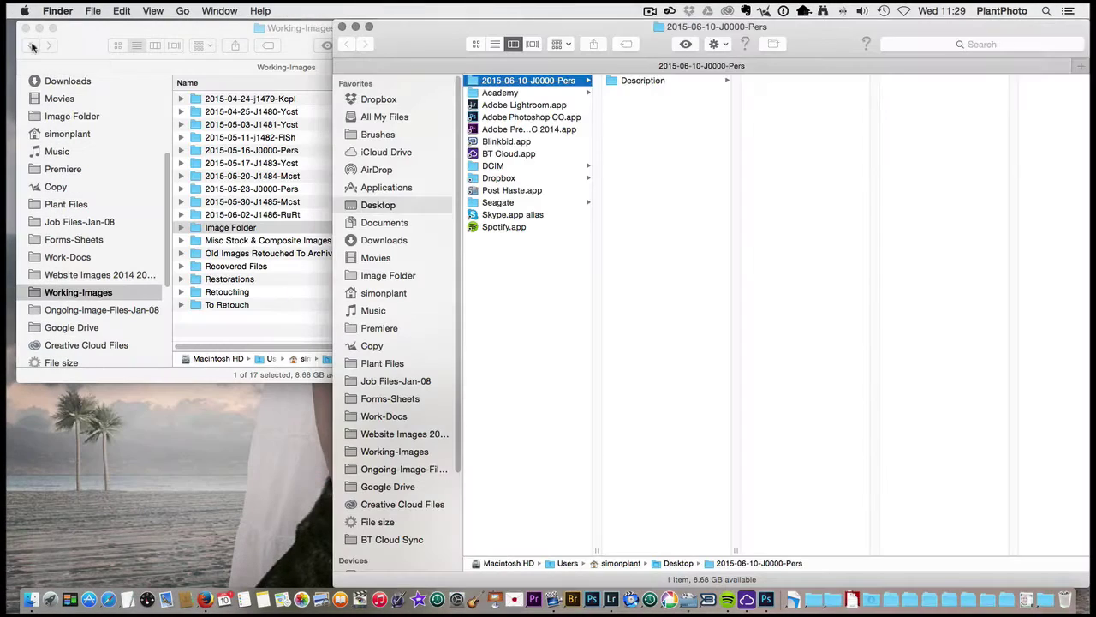
{"action": "left_click", "coordinate": [342, 27]}
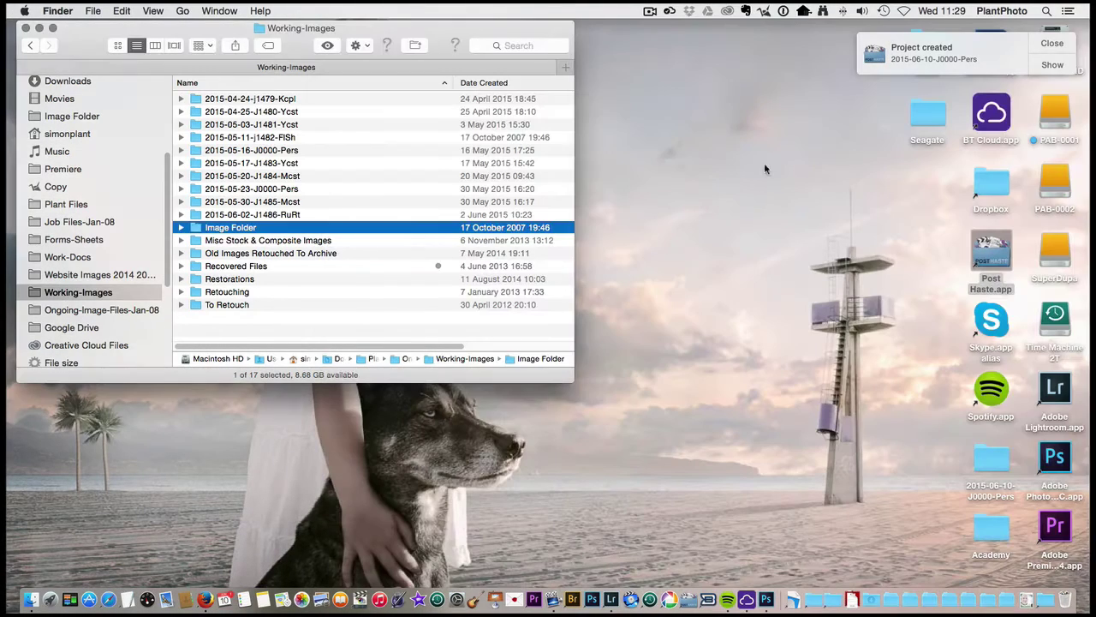
{"action": "left_click", "coordinate": [1060, 43]}
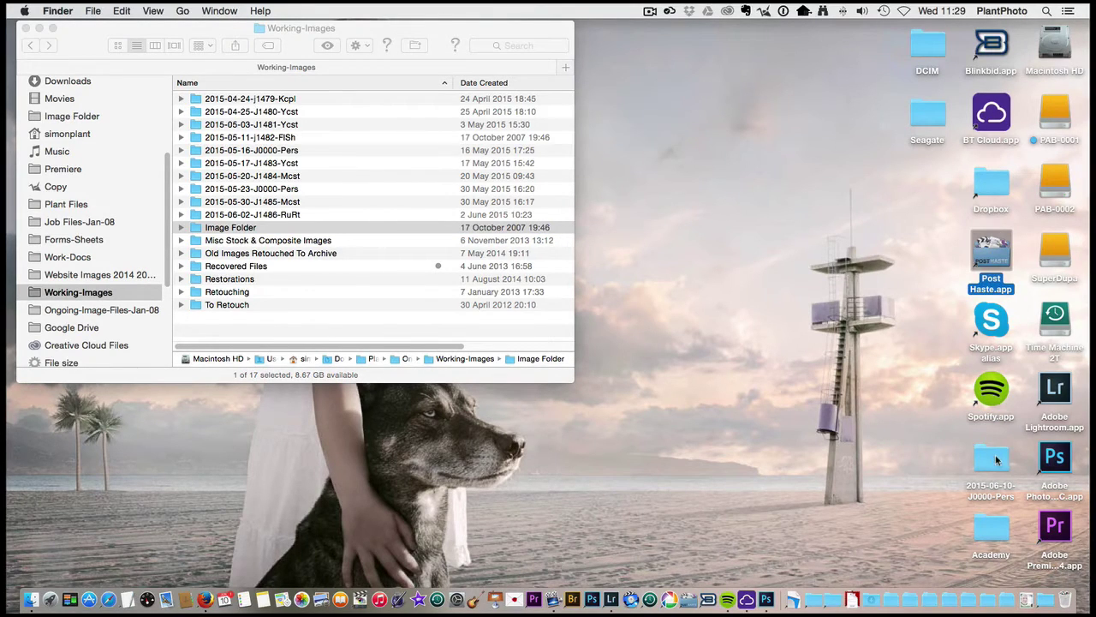
{"action": "left_click", "coordinate": [978, 480]}
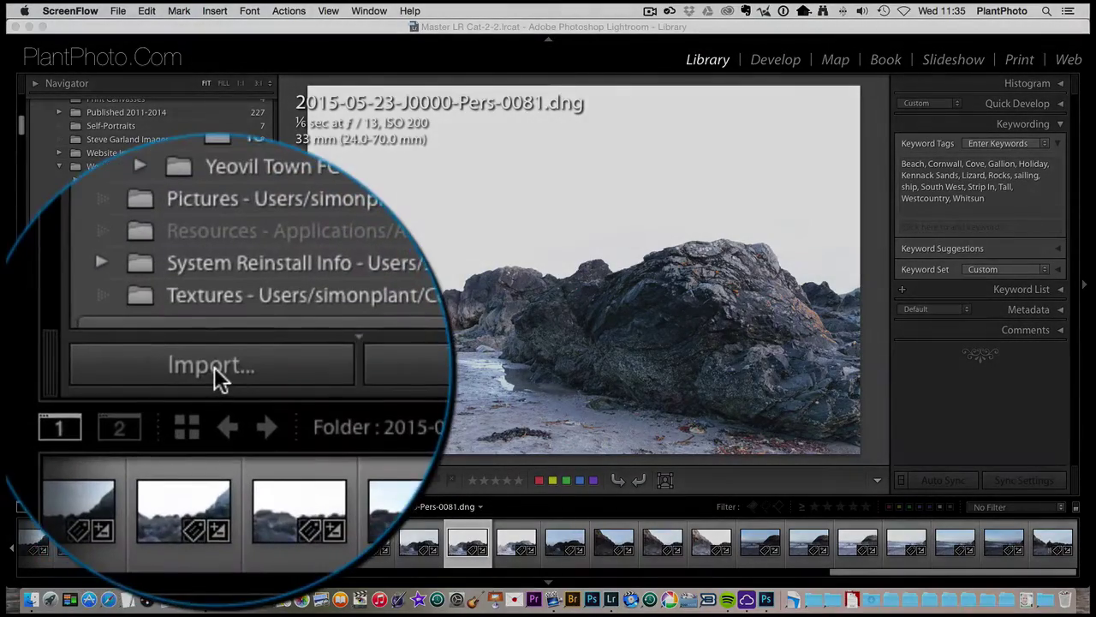
Start an import from the desktop DCIM folder, set to Copy as DNG.
{"action": "left_click", "coordinate": [214, 368]}
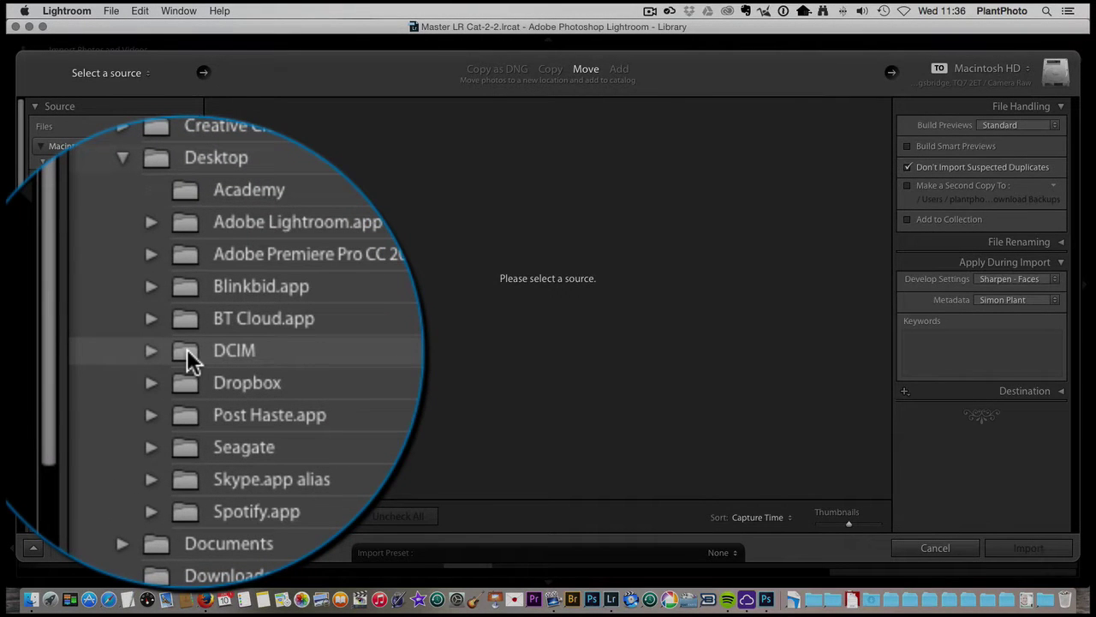
{"action": "left_click", "coordinate": [84, 269]}
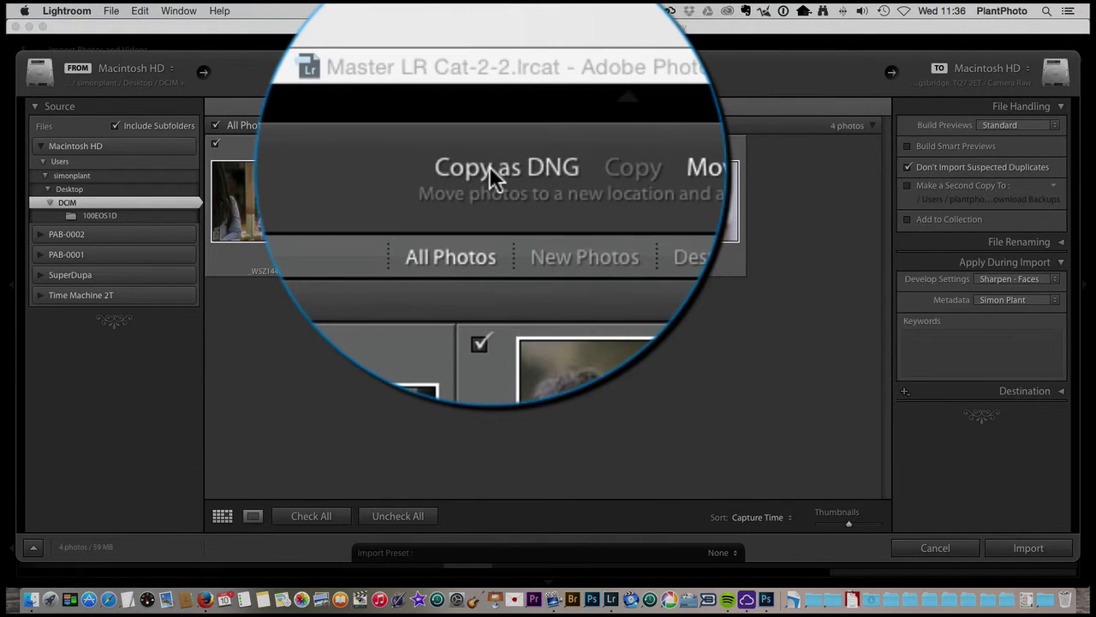
{"action": "left_click", "coordinate": [486, 168]}
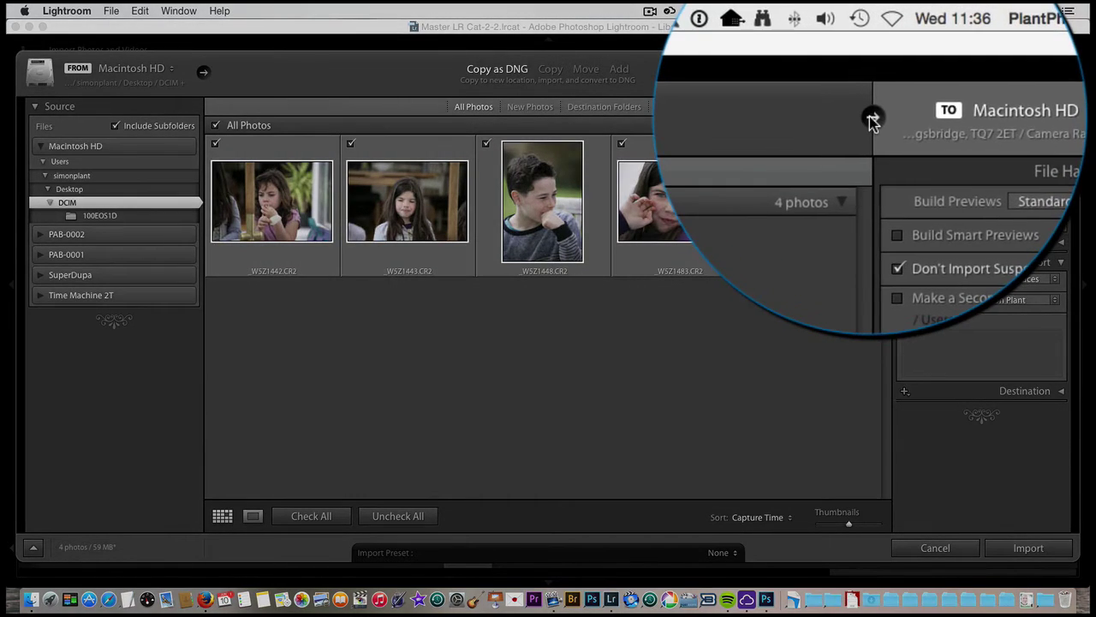
Set the import destination to Working-Images/2015-06-10-J0000-Pers/Test/Camera Raw.
{"action": "left_click", "coordinate": [870, 117]}
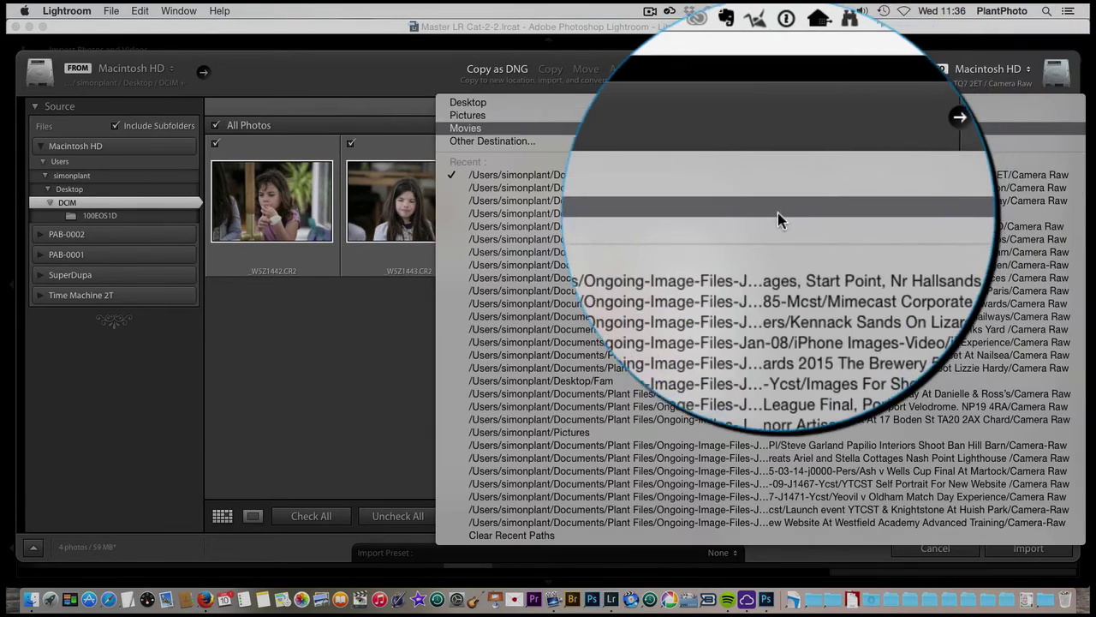
{"action": "left_click", "coordinate": [777, 227]}
{"action": "left_click", "coordinate": [869, 189]}
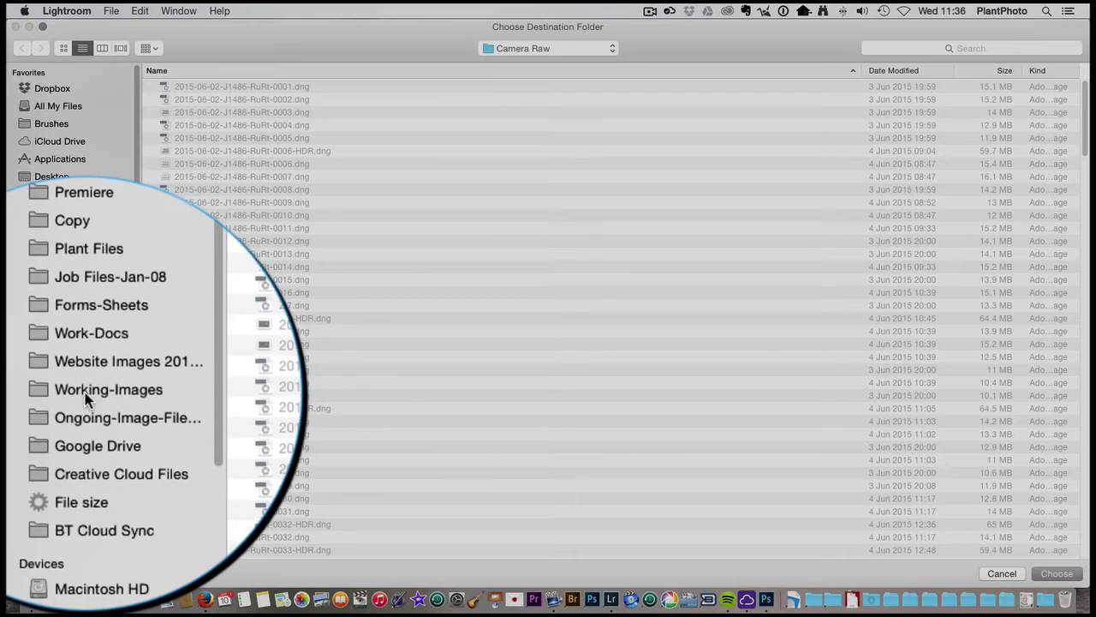
{"action": "left_click", "coordinate": [84, 398]}
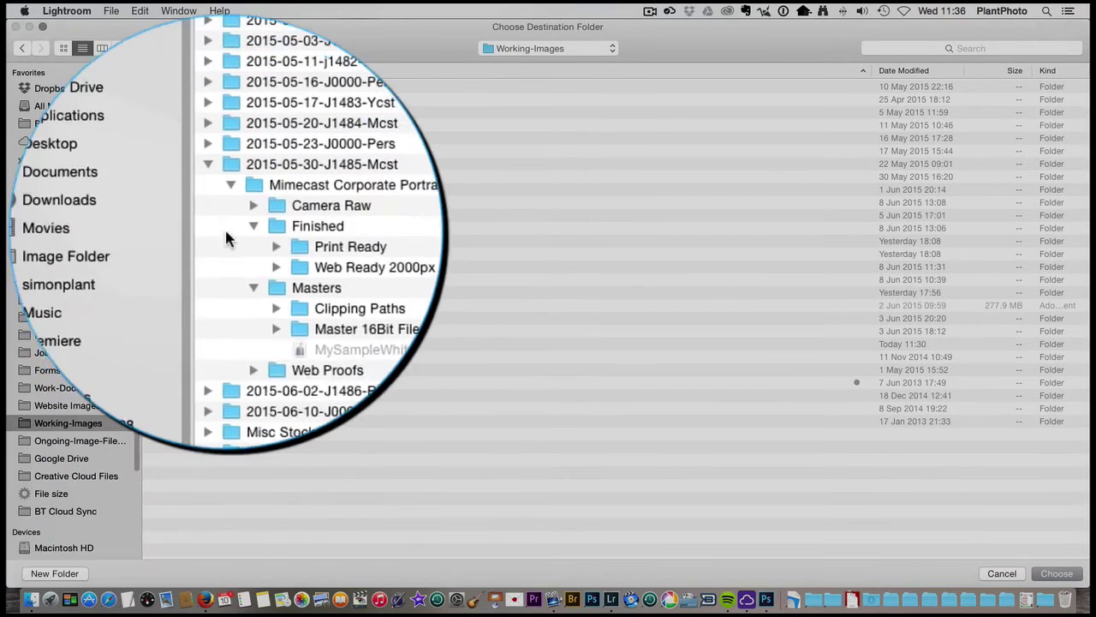
{"action": "left_click", "coordinate": [224, 218]}
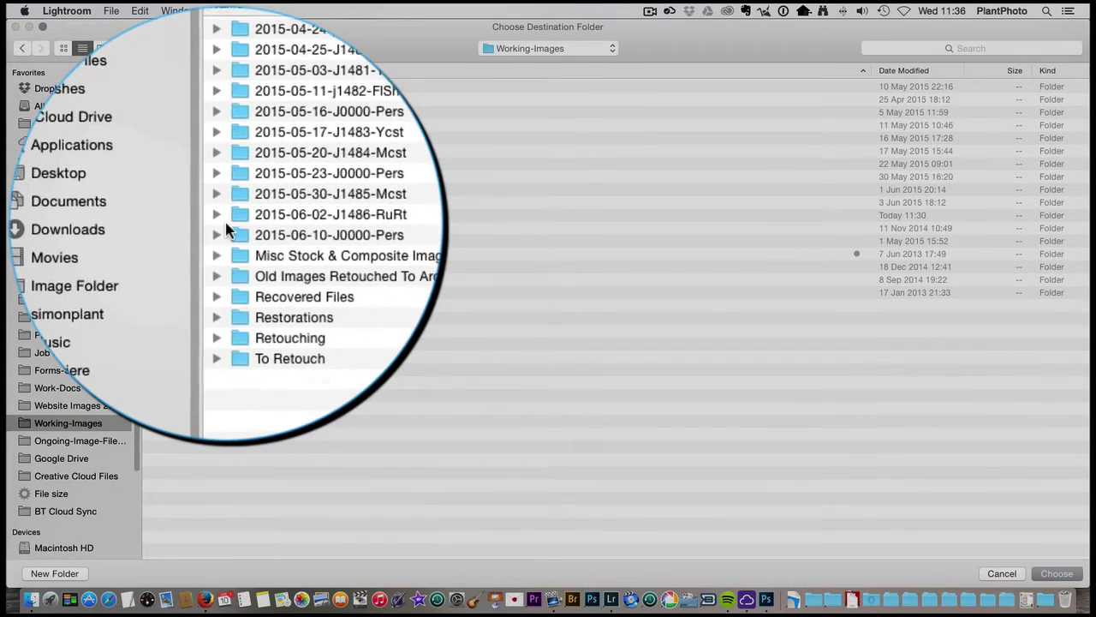
{"action": "left_click", "coordinate": [224, 222]}
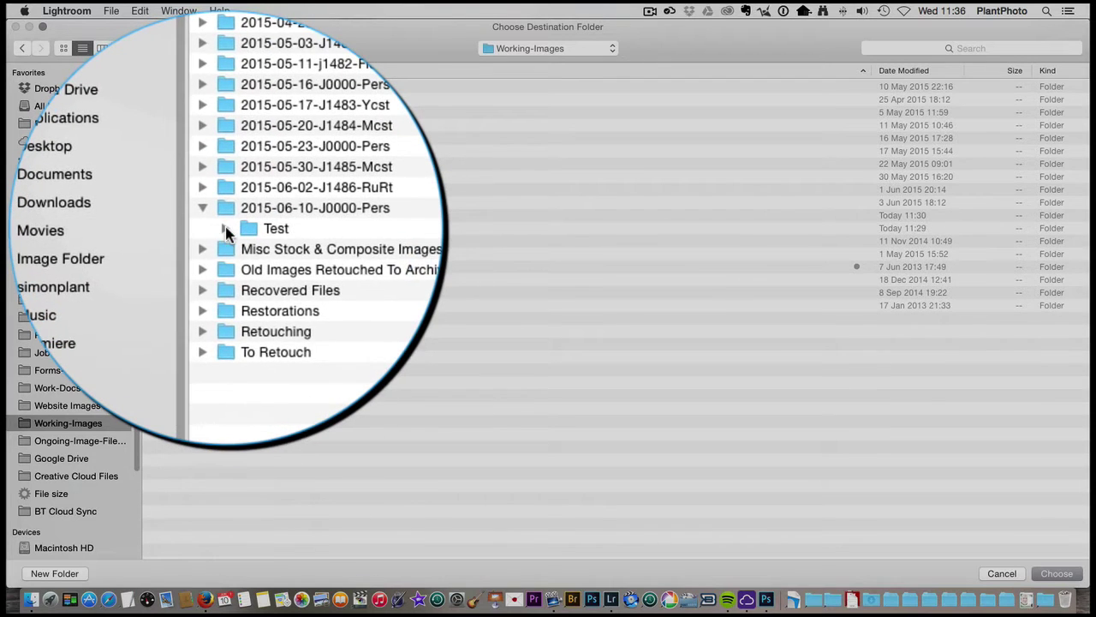
{"action": "left_click", "coordinate": [226, 231]}
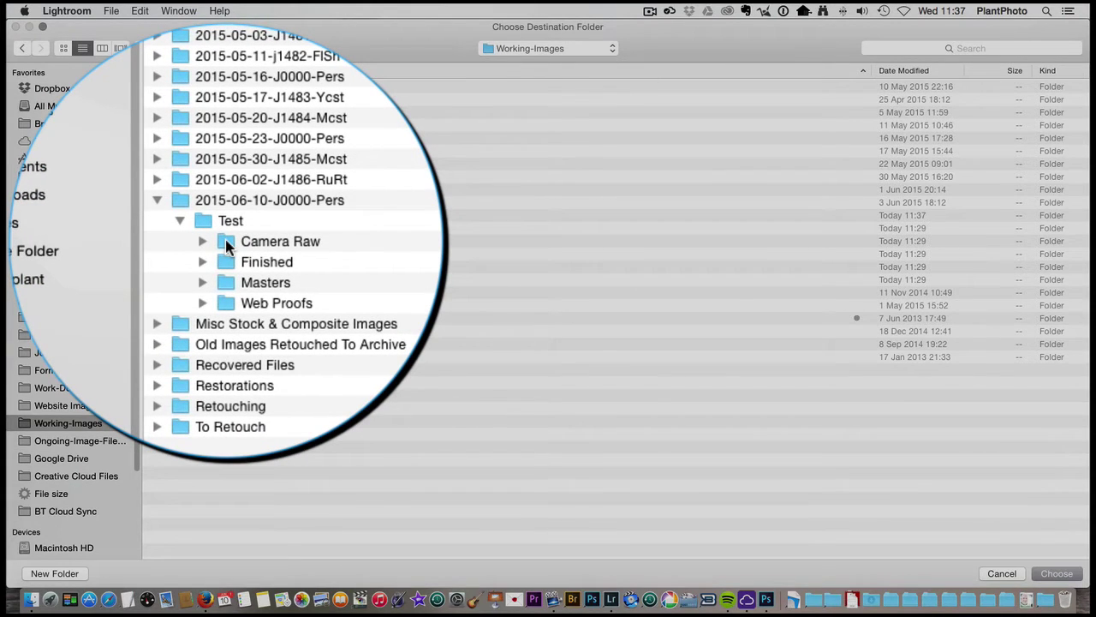
{"action": "double_click", "coordinate": [227, 243]}
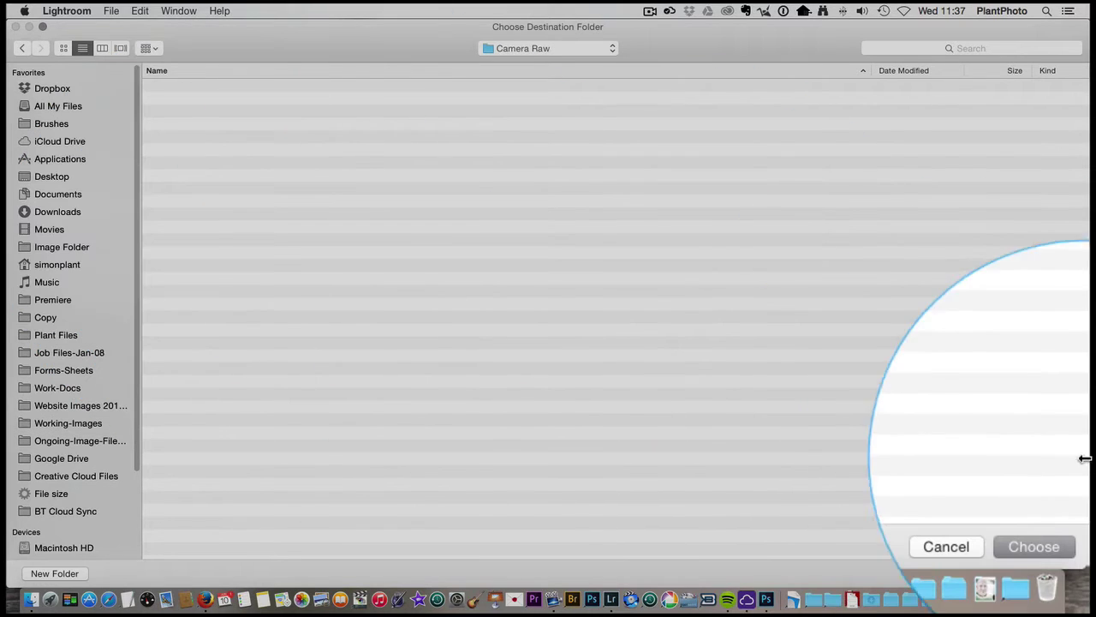
{"action": "left_click", "coordinate": [1033, 546]}
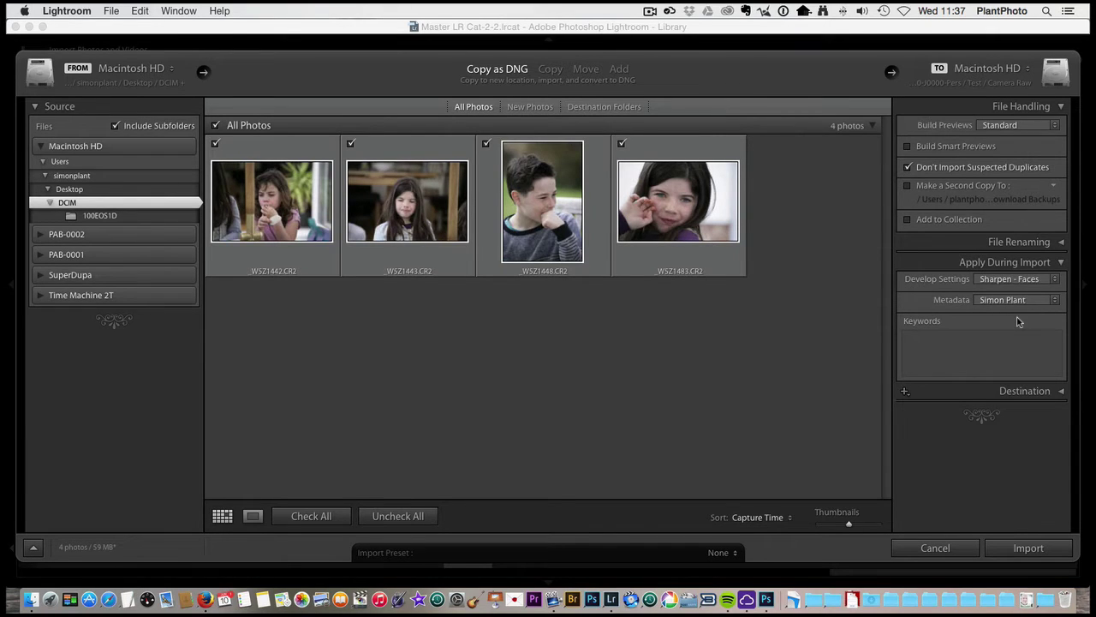
Enter import keywords 'Family,Kids,' and bring up the Metadata preset list.
{"action": "left_click", "coordinate": [950, 342]}
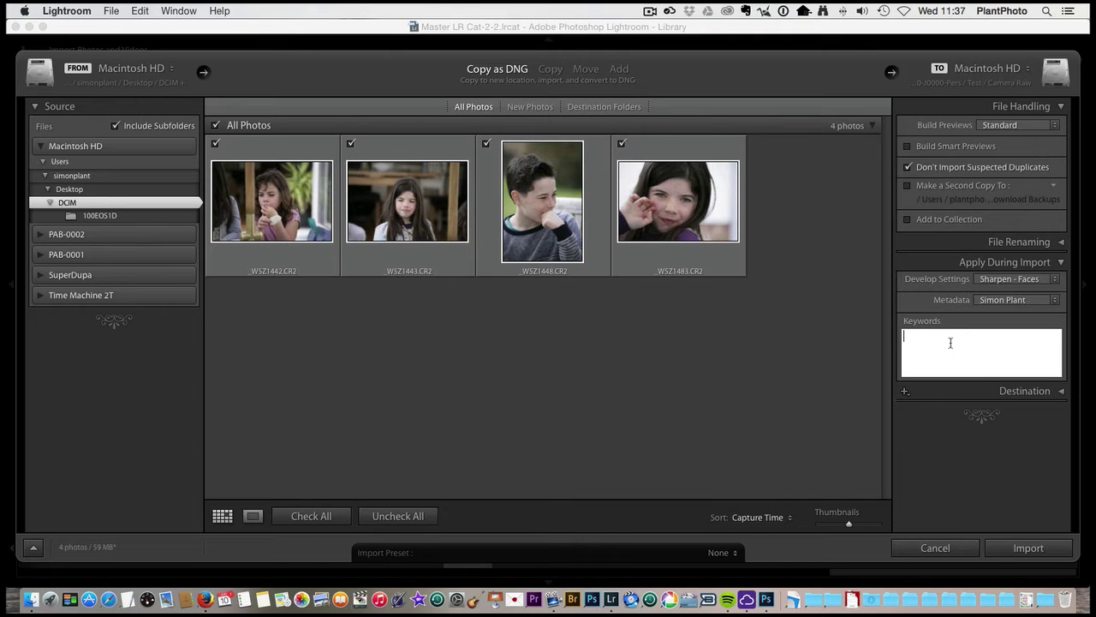
{"action": "type", "text": "Family"}
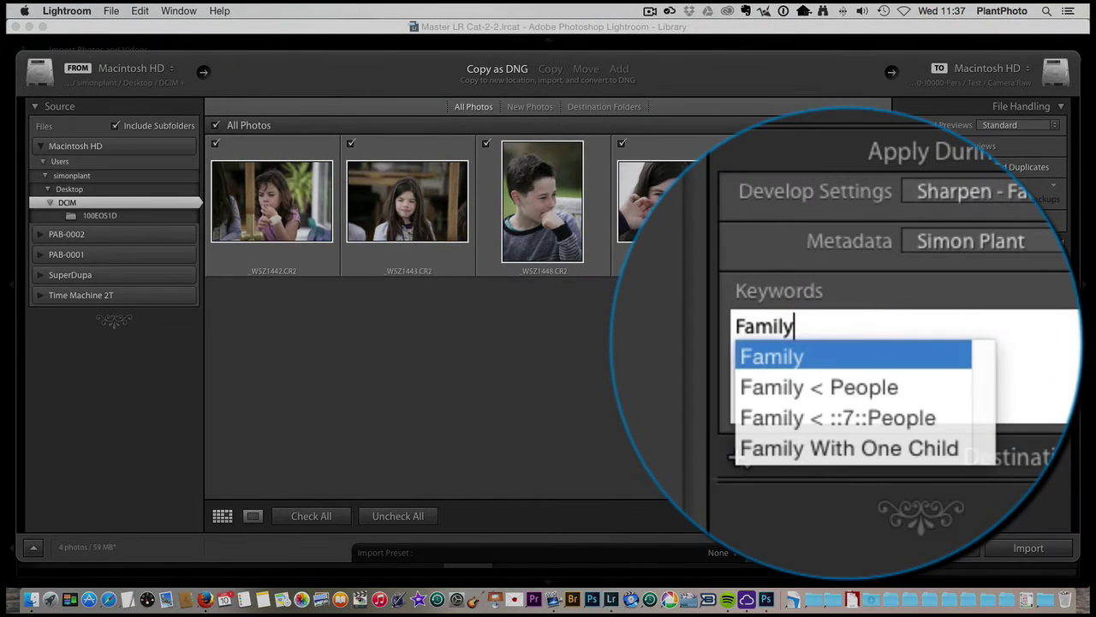
{"action": "type", "text": ",Kids,"}
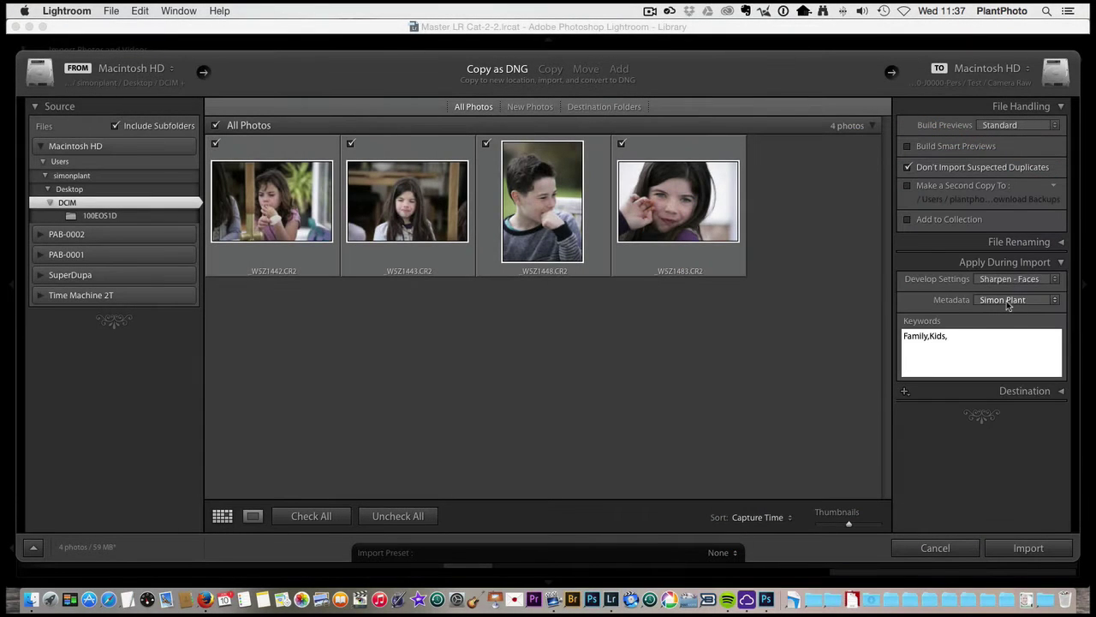
{"action": "left_click", "coordinate": [1008, 301]}
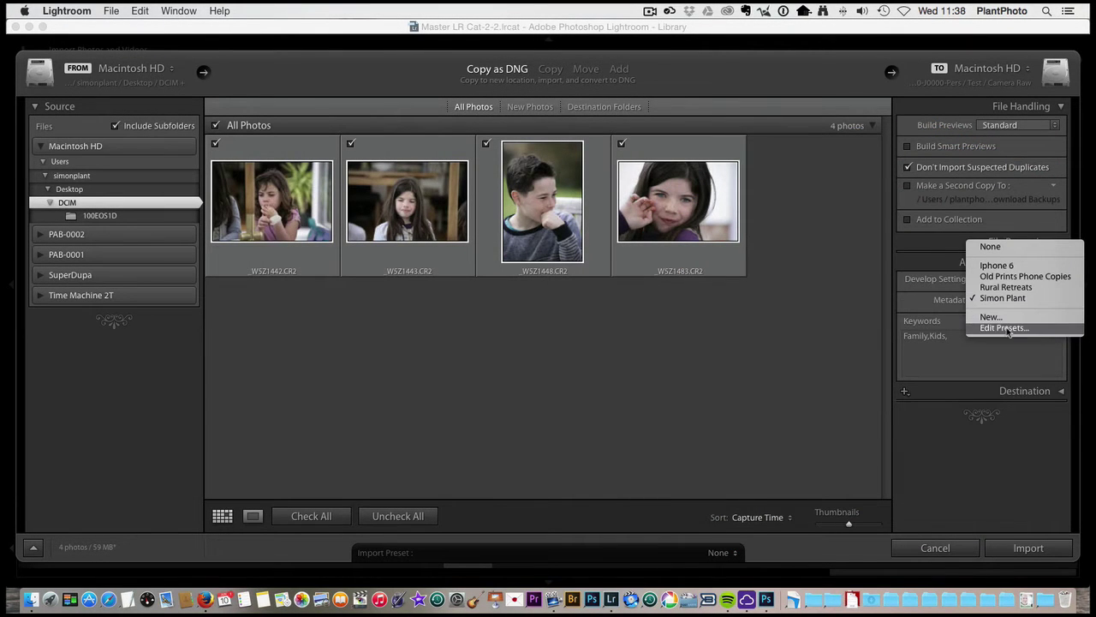
Change the Simon Plant metadata preset's caption to 'Kids Summer' and save the preset.
{"action": "left_click", "coordinate": [1007, 329]}
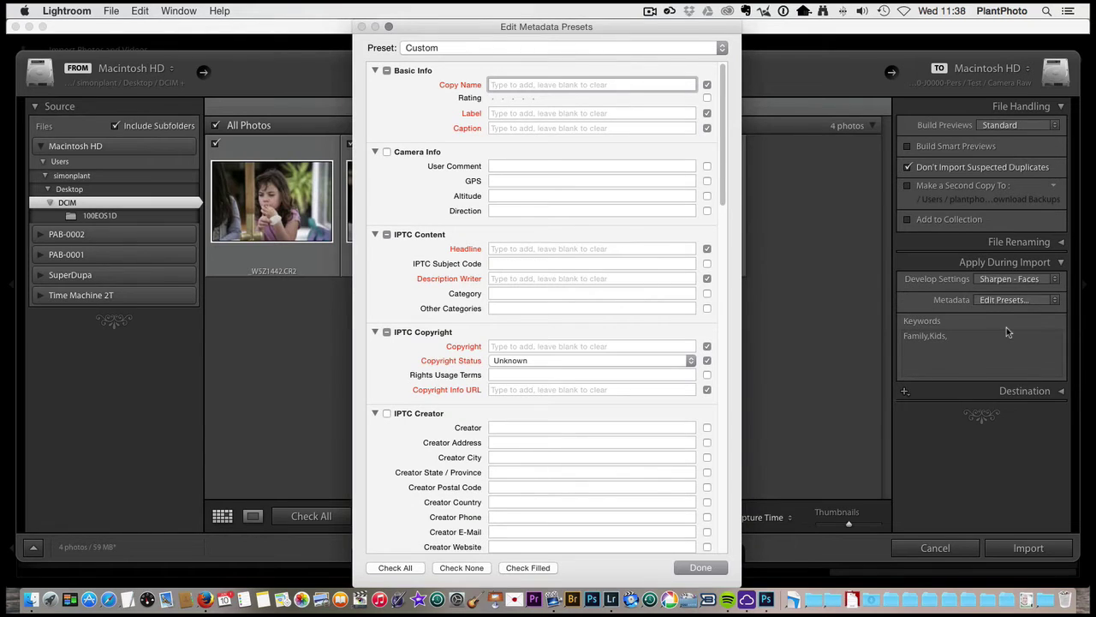
{"action": "left_click", "coordinate": [590, 48]}
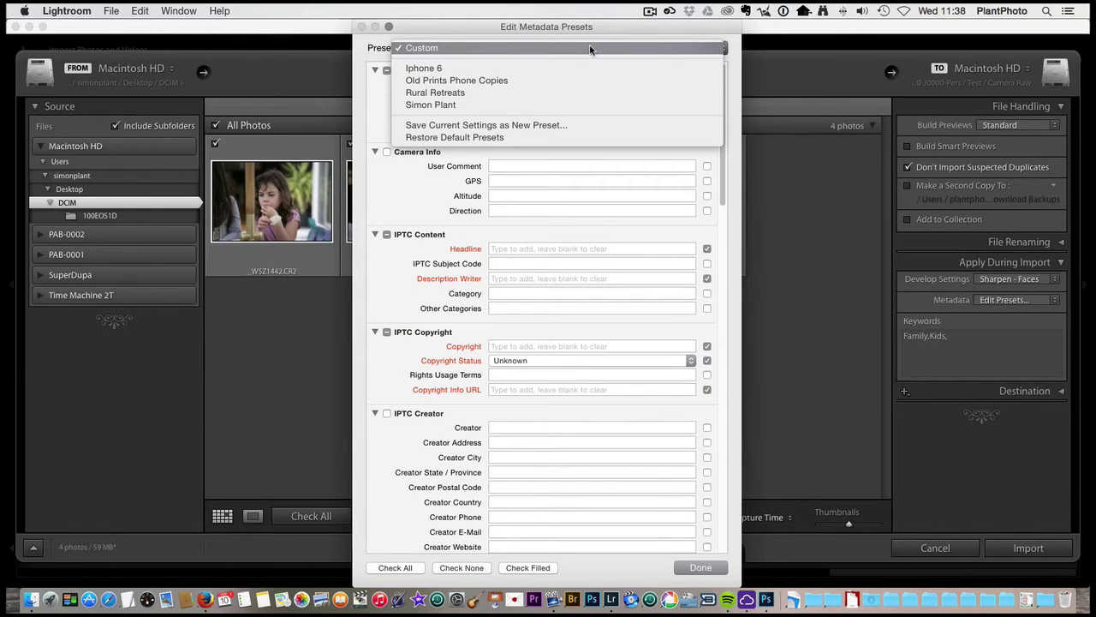
{"action": "left_click", "coordinate": [568, 105]}
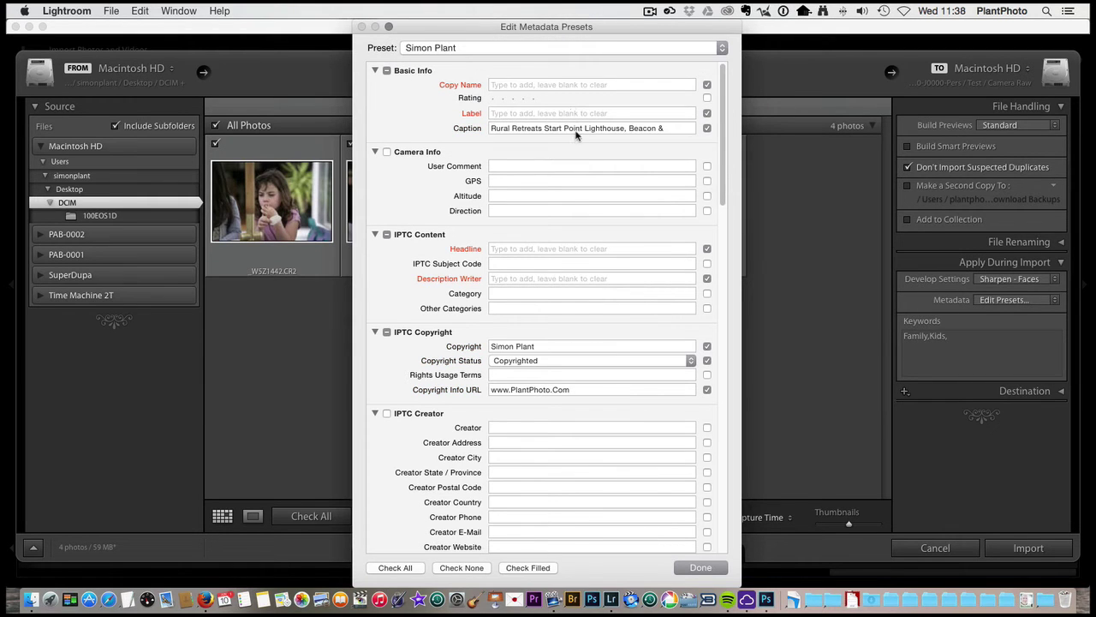
{"action": "left_click", "coordinate": [574, 127]}
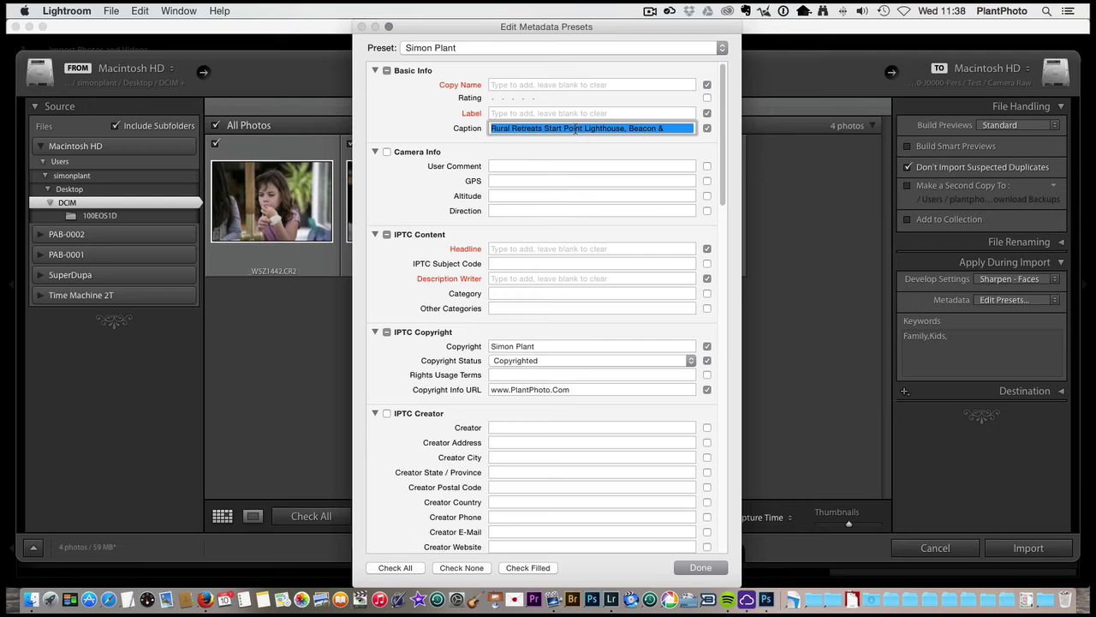
{"action": "type", "text": "Kids"}
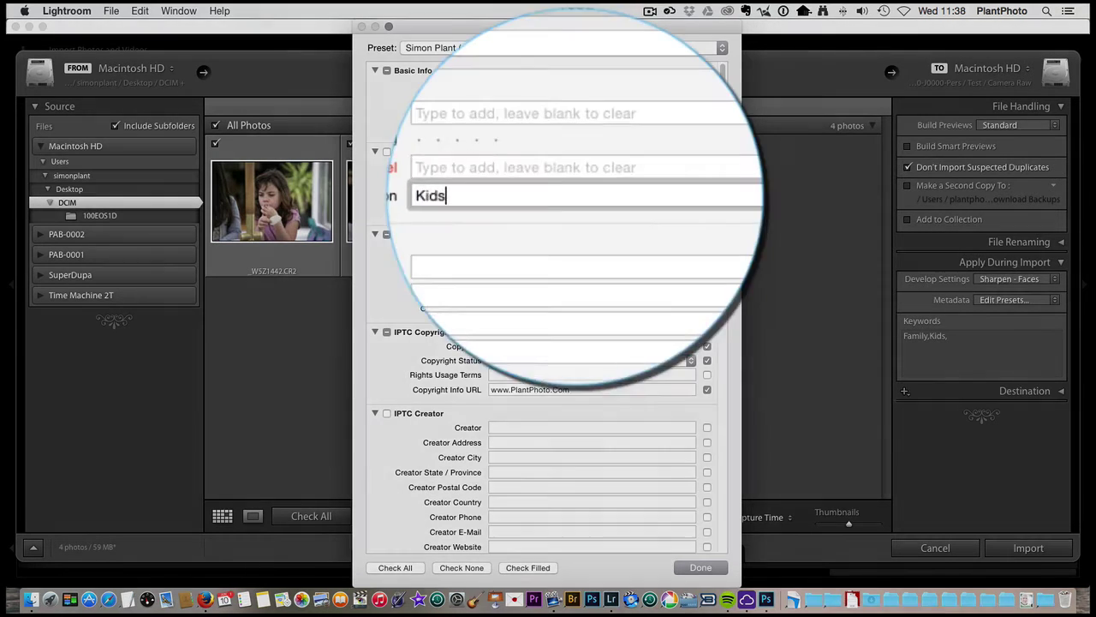
{"action": "type", "text": " Summer"}
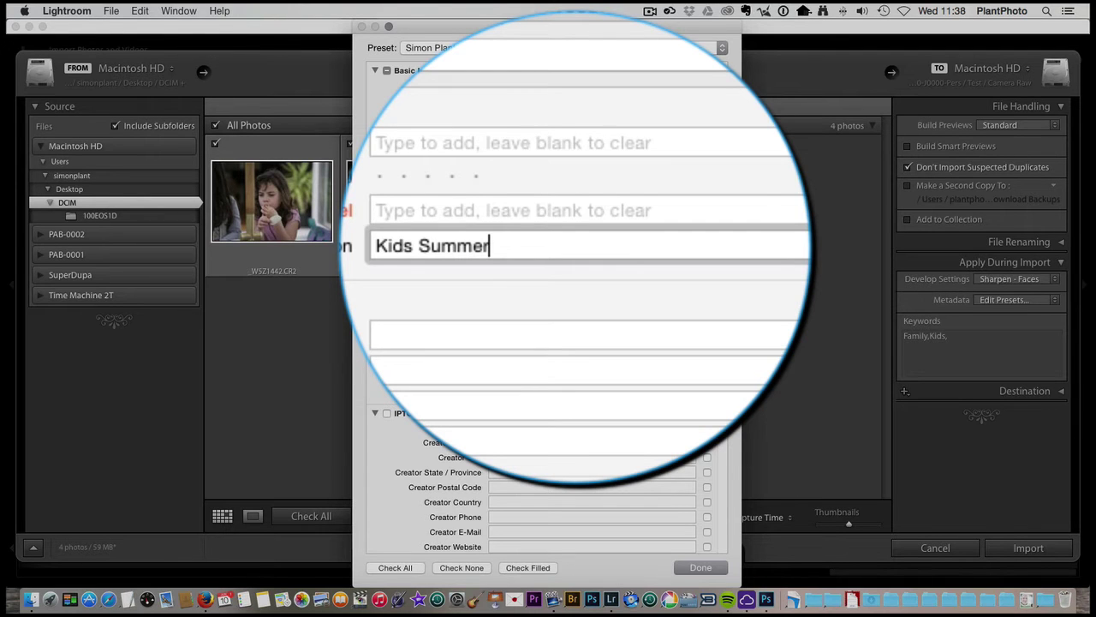
{"action": "scroll", "coordinate": [608, 416], "scroll_direction": "down", "scroll_amount": 15}
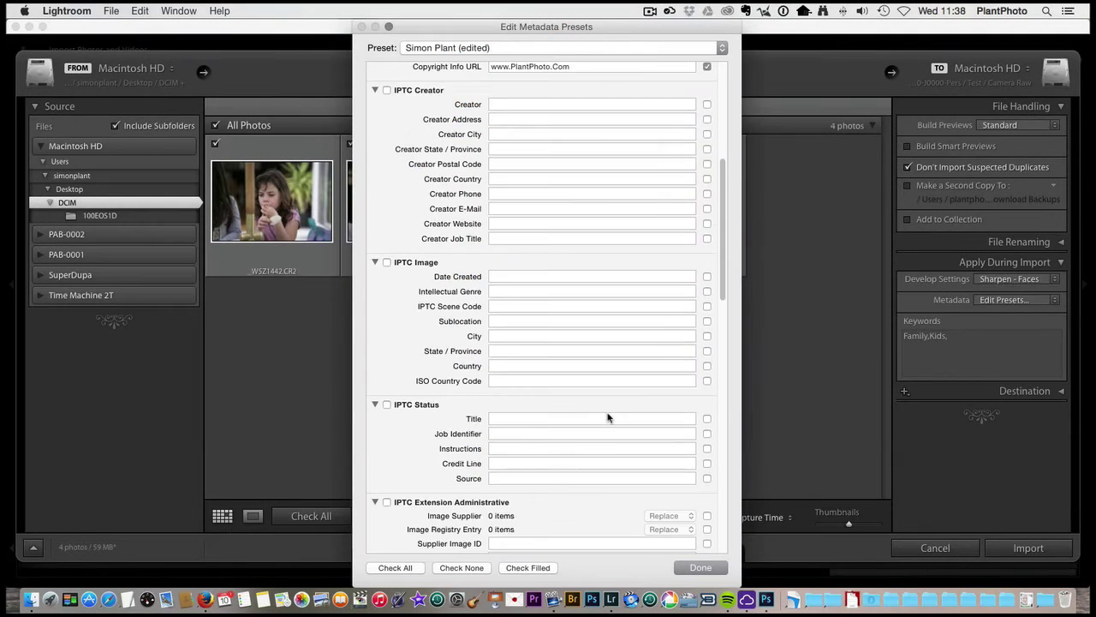
{"action": "scroll", "coordinate": [608, 416], "scroll_direction": "down", "scroll_amount": 15}
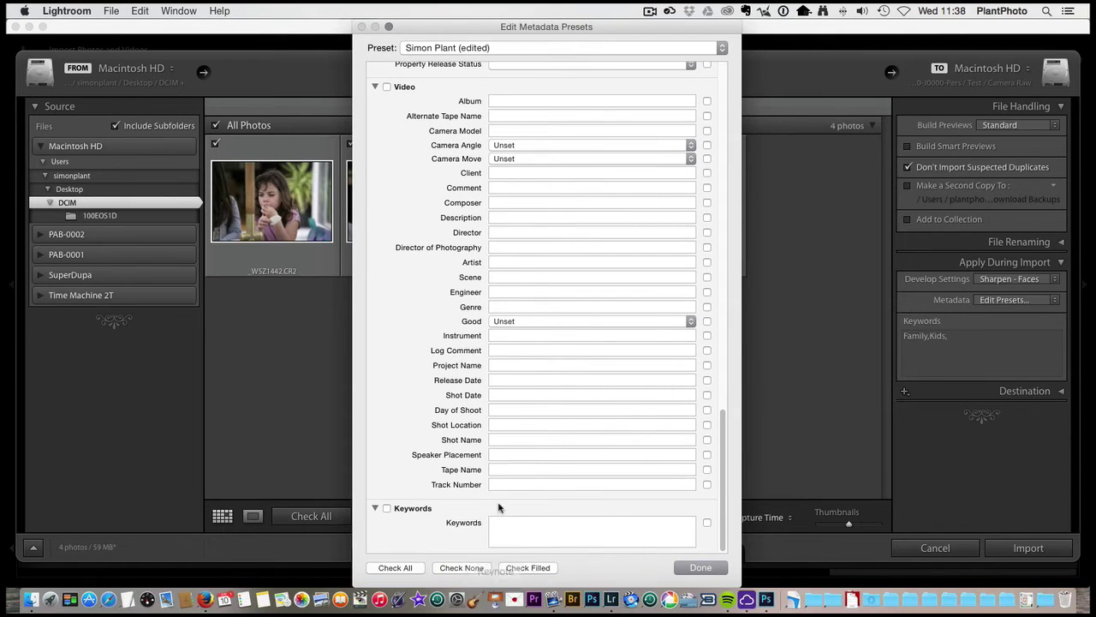
{"action": "left_click", "coordinate": [698, 567]}
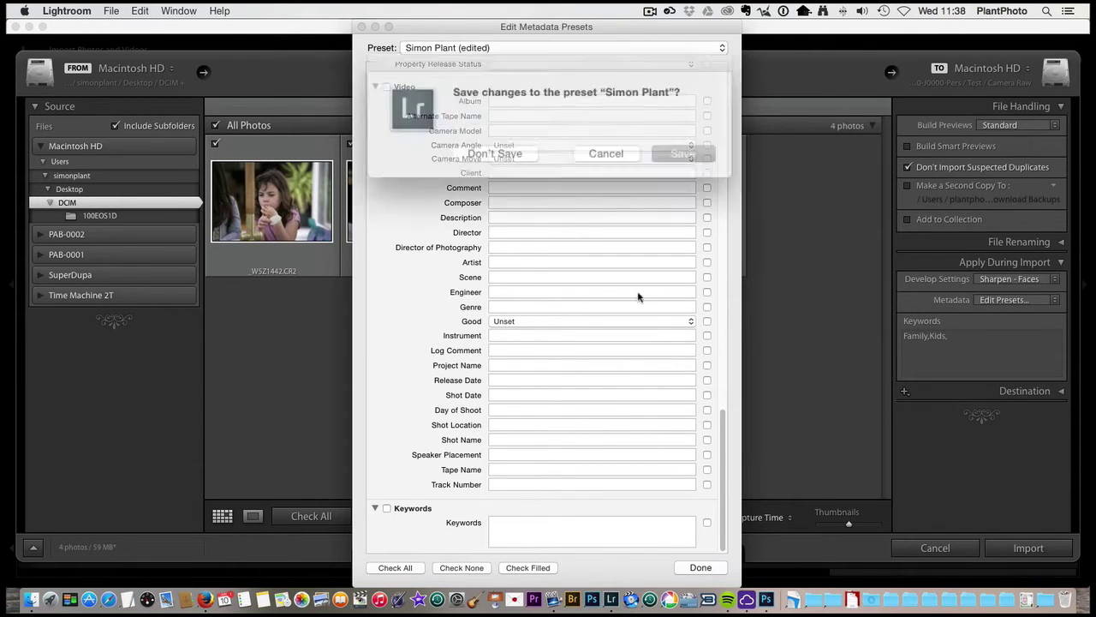
{"action": "left_click", "coordinate": [661, 149]}
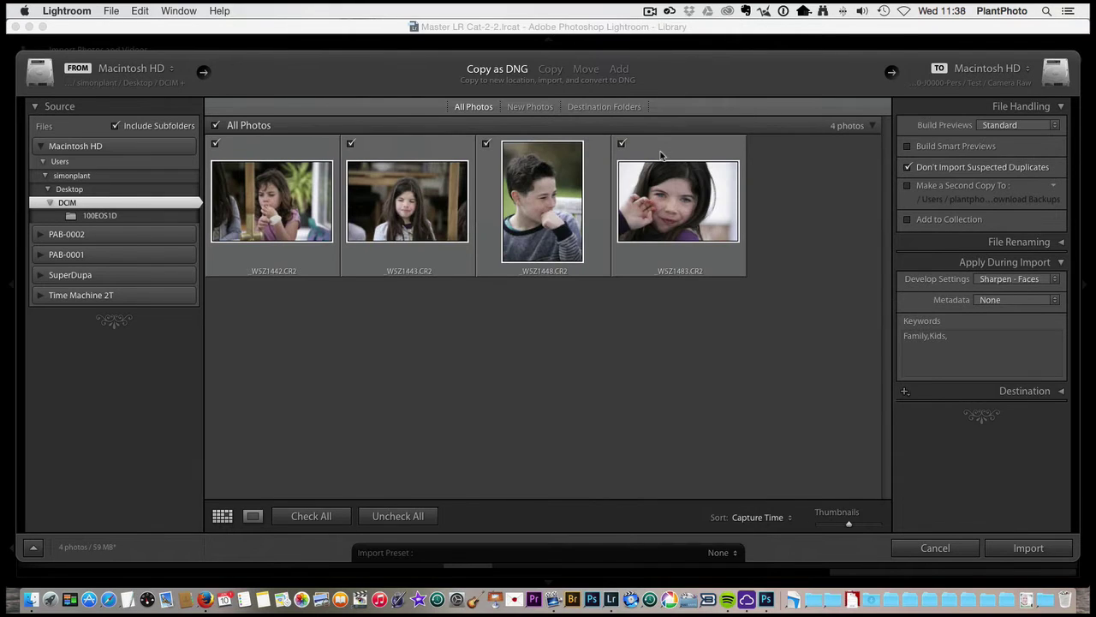
Apply the Simon Plant metadata preset and check the Family, Kids import keywords.
{"action": "left_click", "coordinate": [1021, 299]}
{"action": "left_click", "coordinate": [1016, 349]}
{"action": "left_click", "coordinate": [992, 336]}
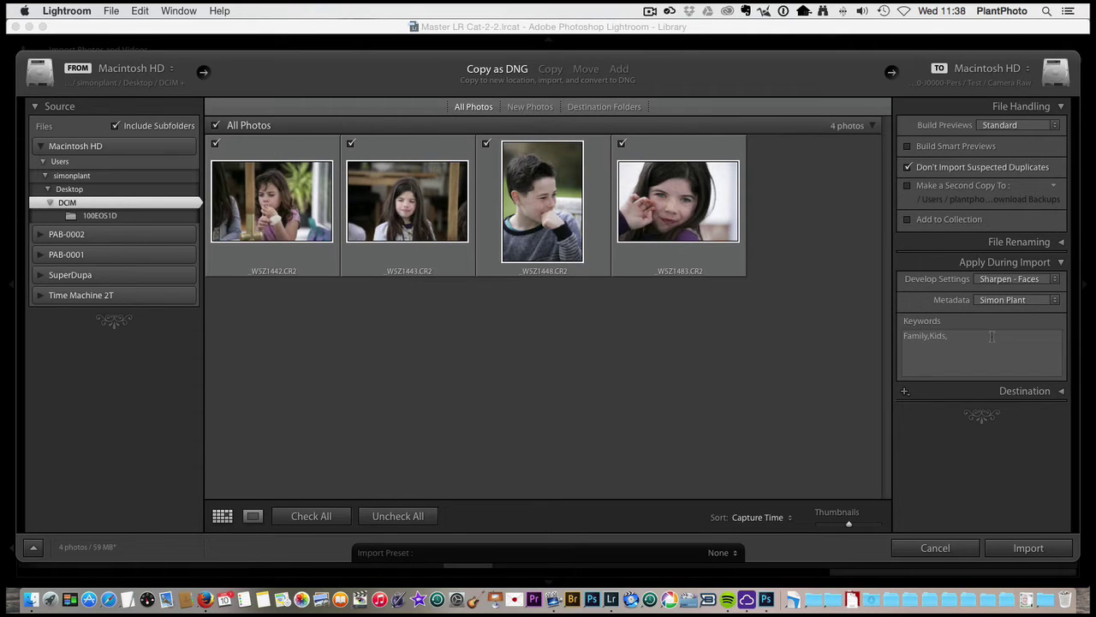
{"action": "left_click", "coordinate": [991, 336]}
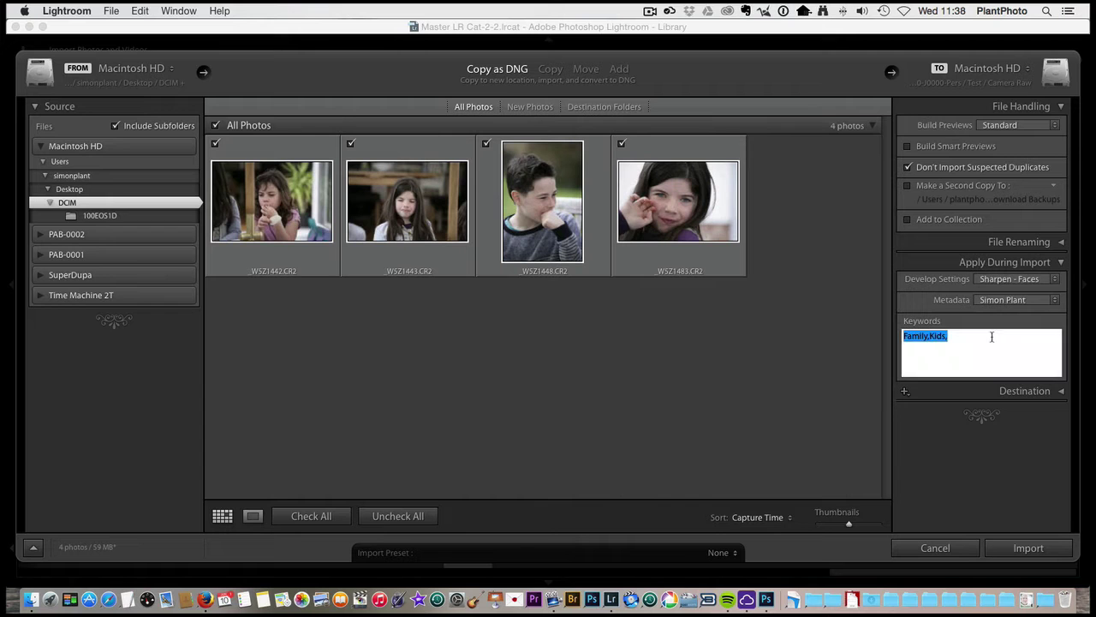
Keep Sharpen - Faces as the develop preset, collapse Apply During Import, and import the four photos.
{"action": "left_click", "coordinate": [1014, 280]}
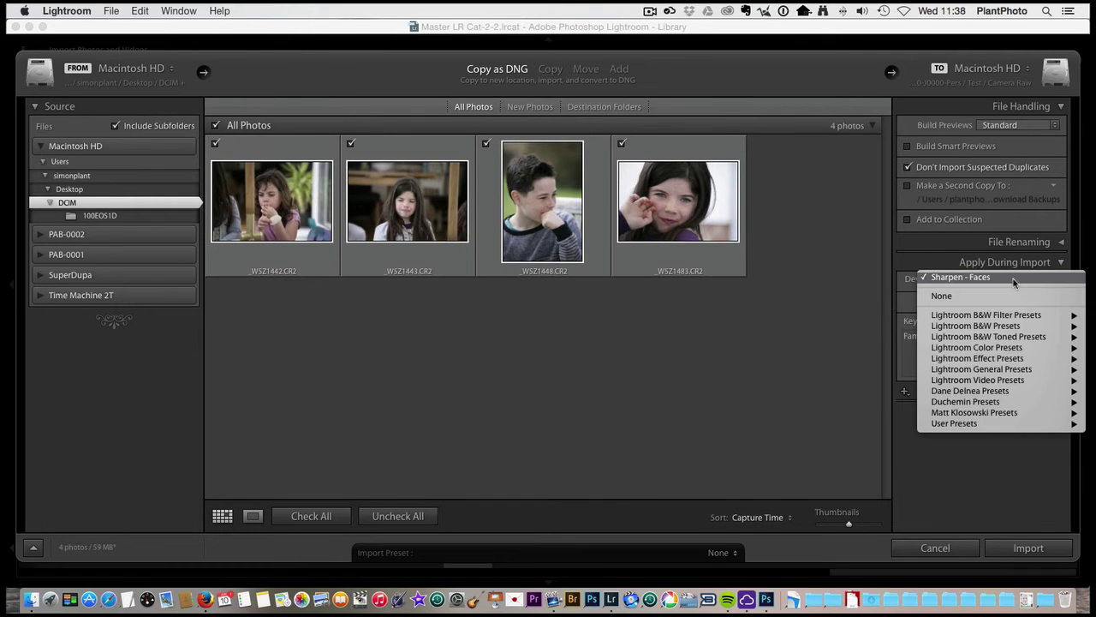
{"action": "left_click", "coordinate": [980, 501]}
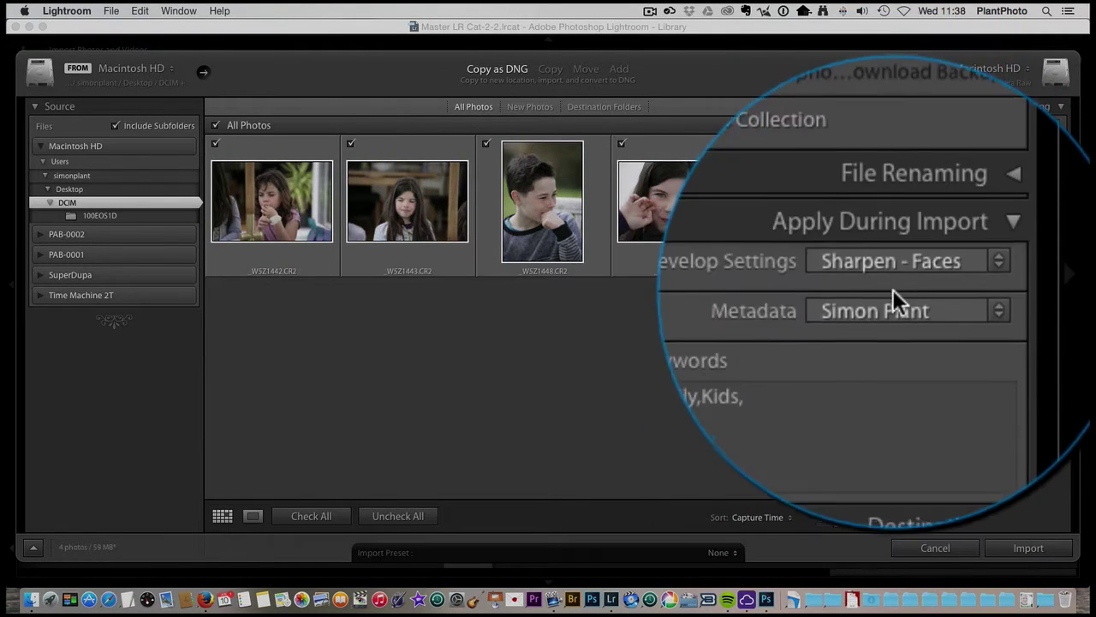
{"action": "left_click", "coordinate": [886, 275]}
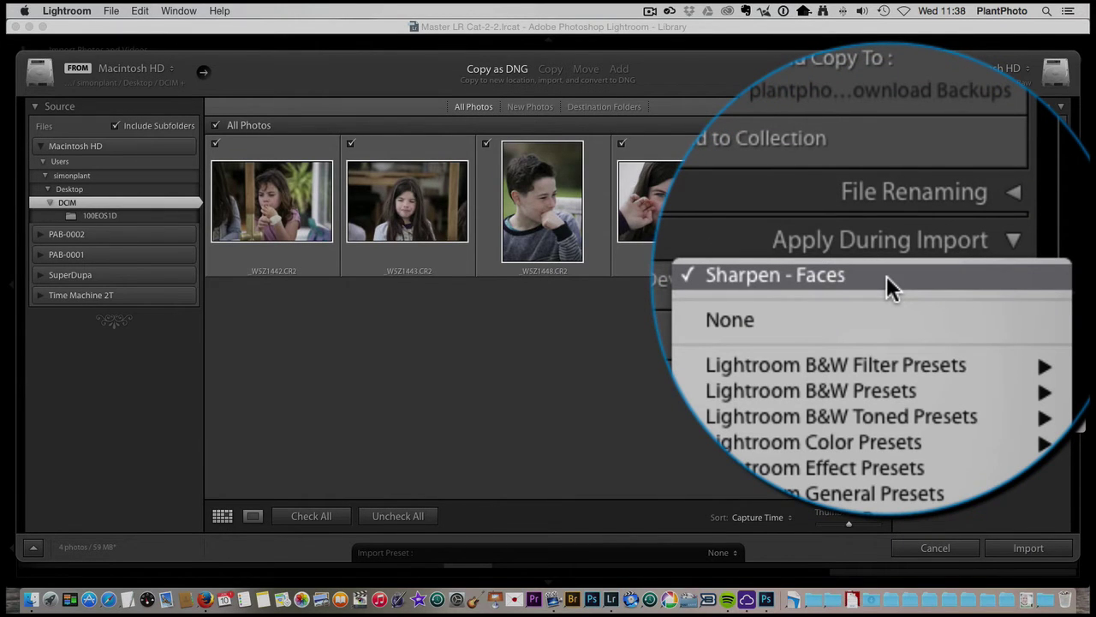
{"action": "left_click", "coordinate": [886, 276]}
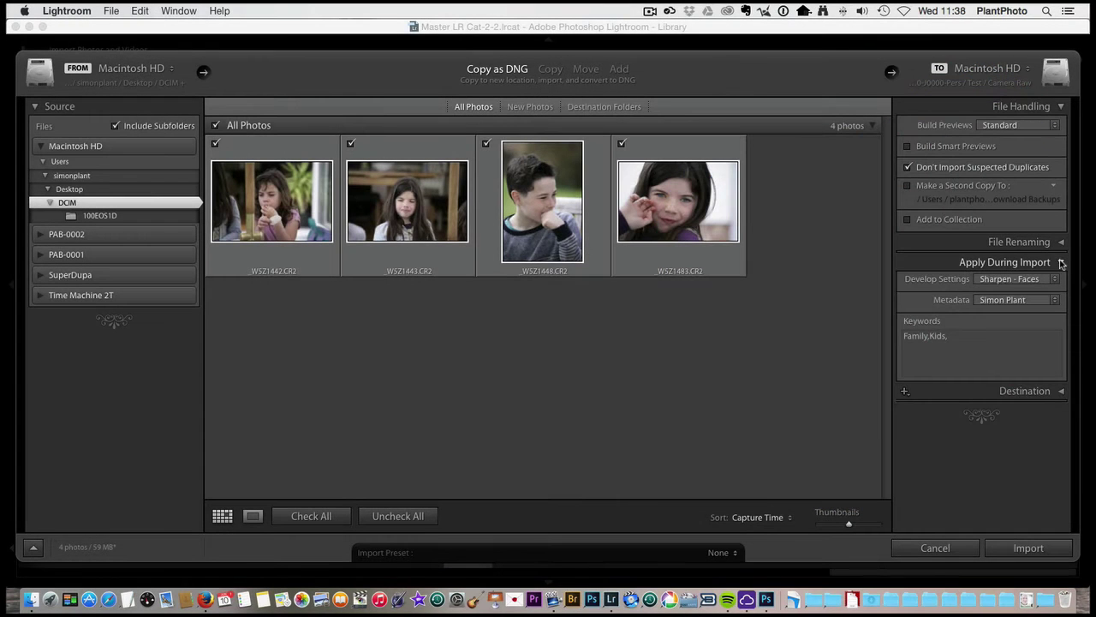
{"action": "left_click", "coordinate": [1061, 262]}
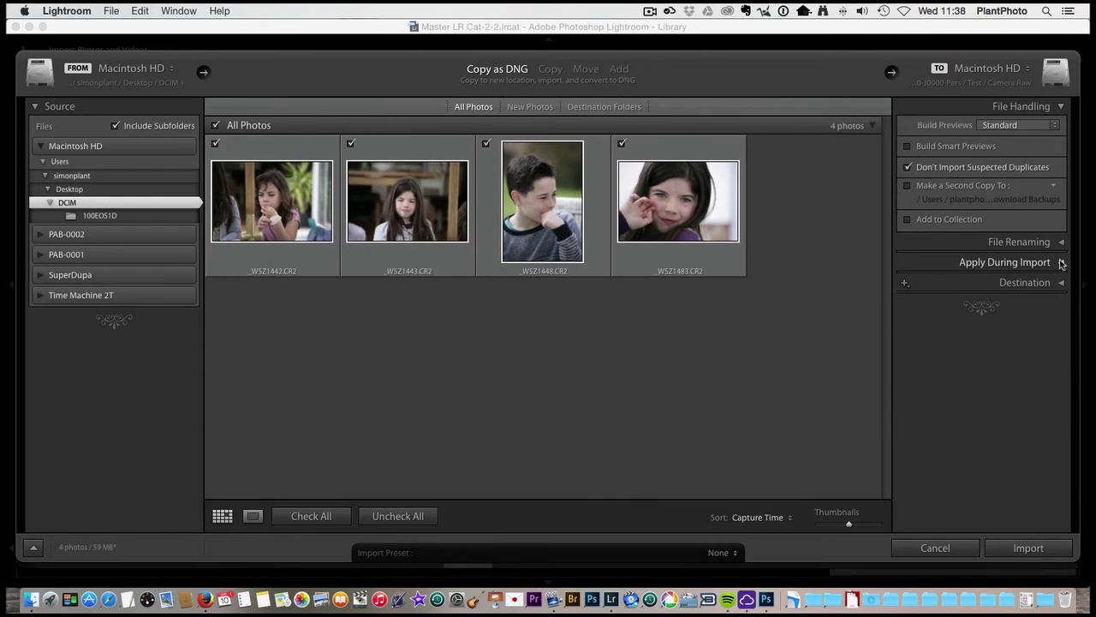
{"action": "left_click", "coordinate": [1061, 262]}
{"action": "left_click", "coordinate": [1061, 262]}
{"action": "left_click", "coordinate": [1017, 549]}
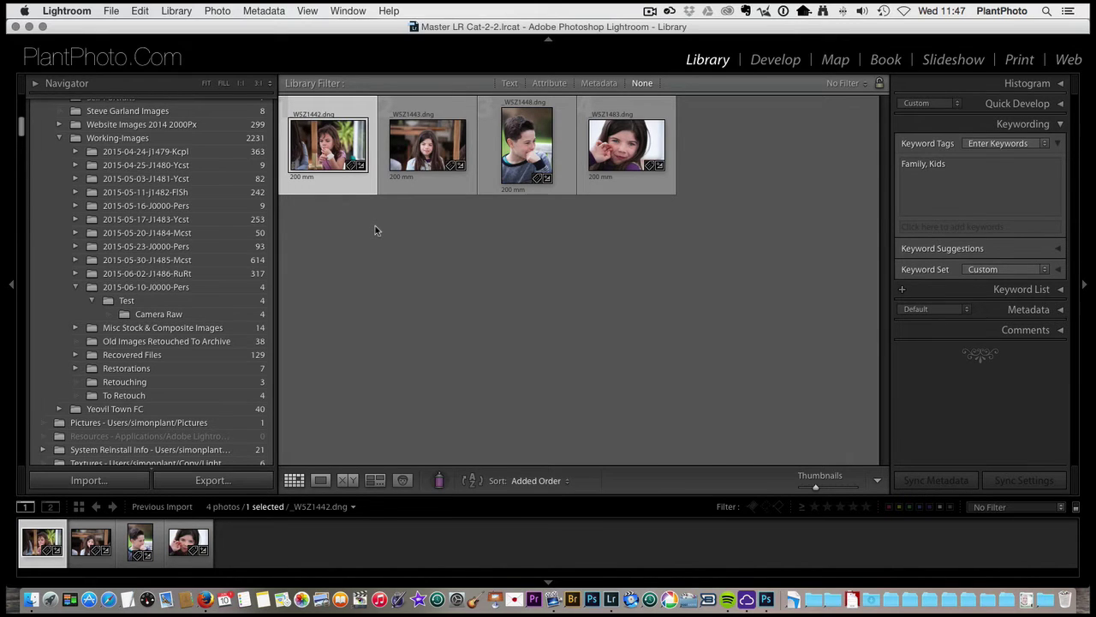
Review the imported photos full size, flag the first as a pick, and reject _W5Z1443.dng.
{"action": "left_click", "coordinate": [321, 480]}
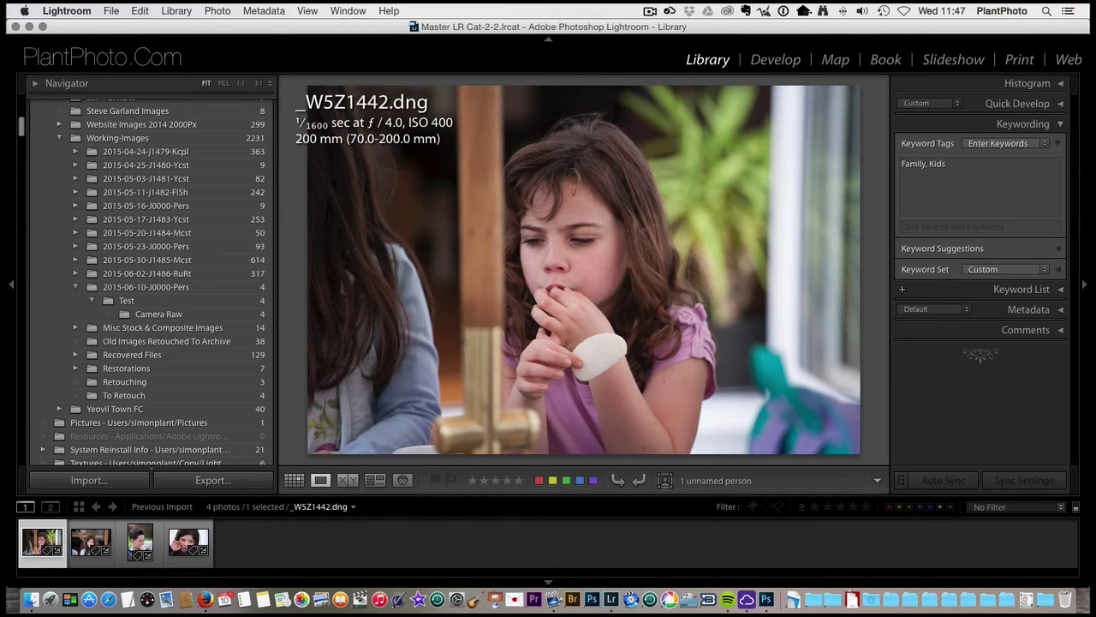
{"action": "key", "text": "Right"}
{"action": "key", "text": "Right"}
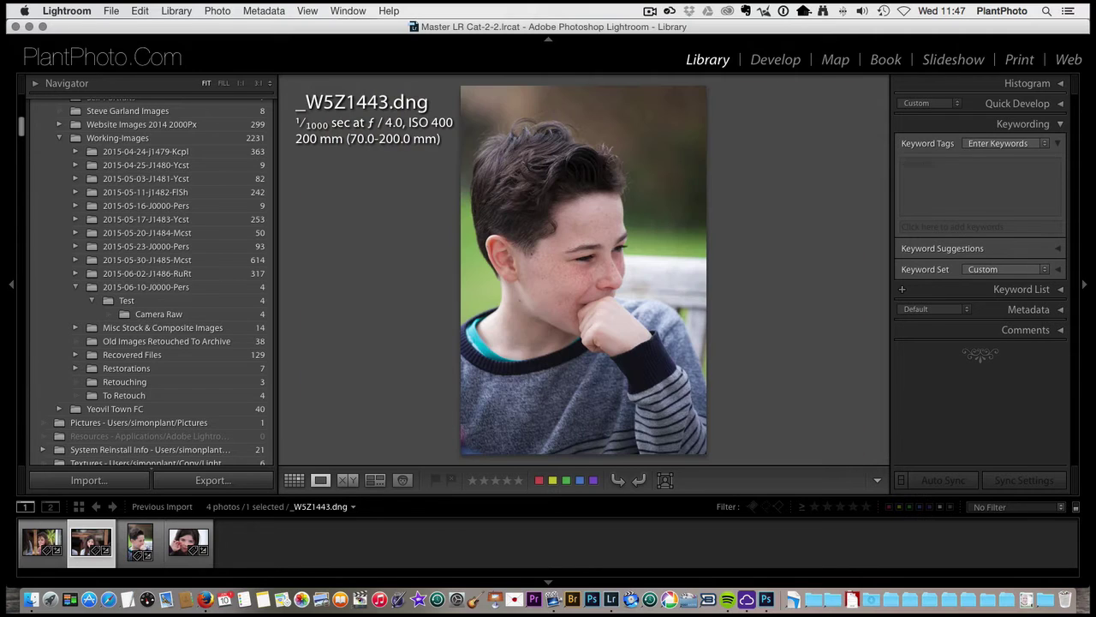
{"action": "left_click", "coordinate": [42, 541]}
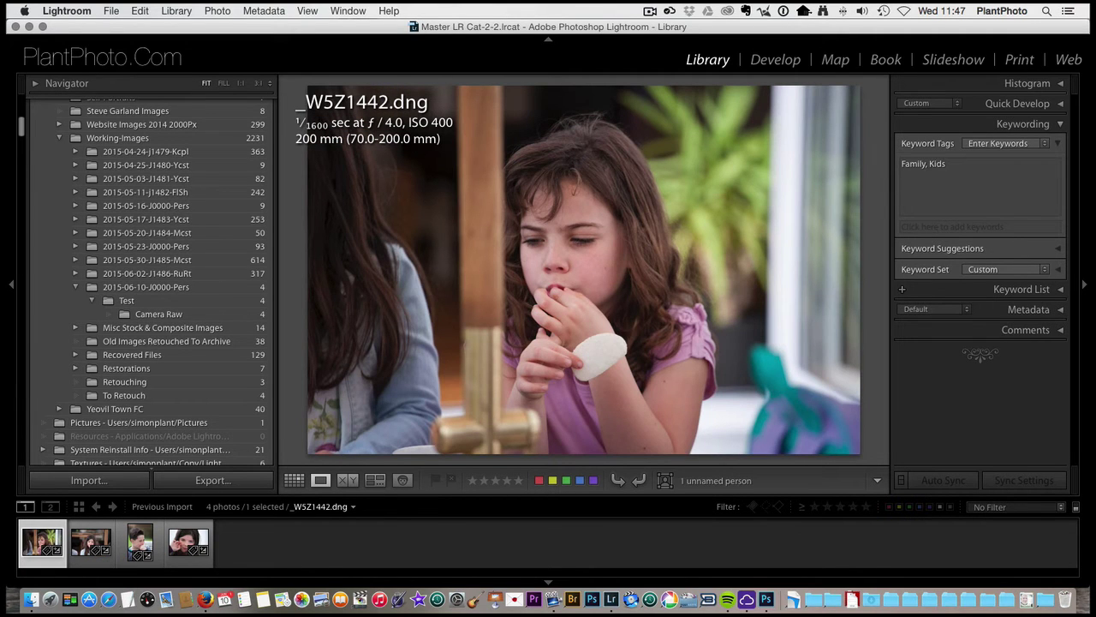
{"action": "key", "text": "p"}
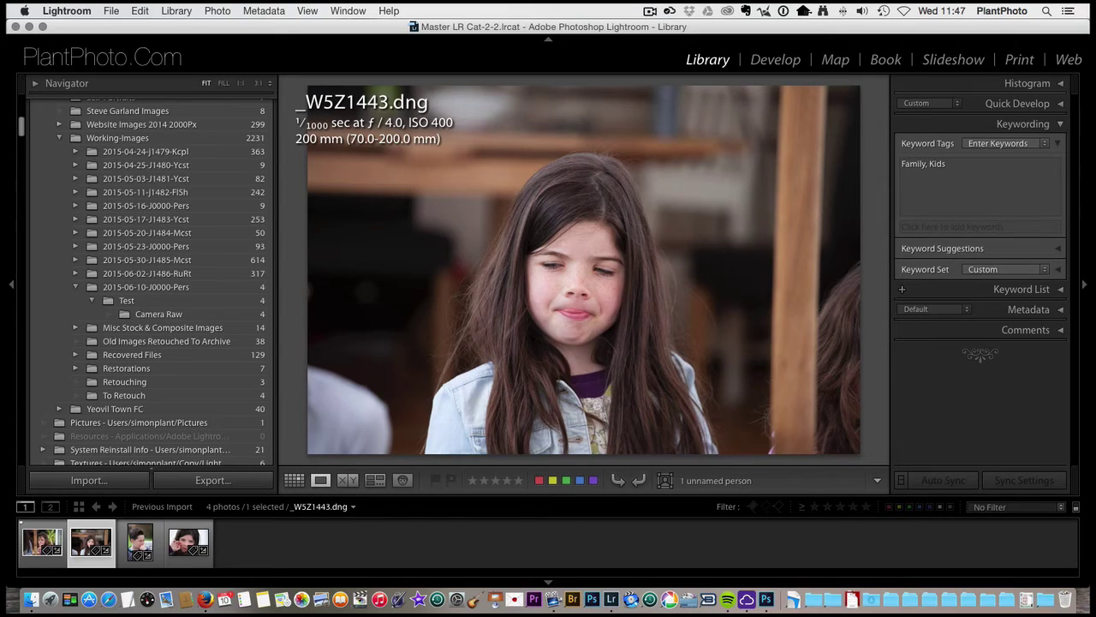
{"action": "key", "text": "x"}
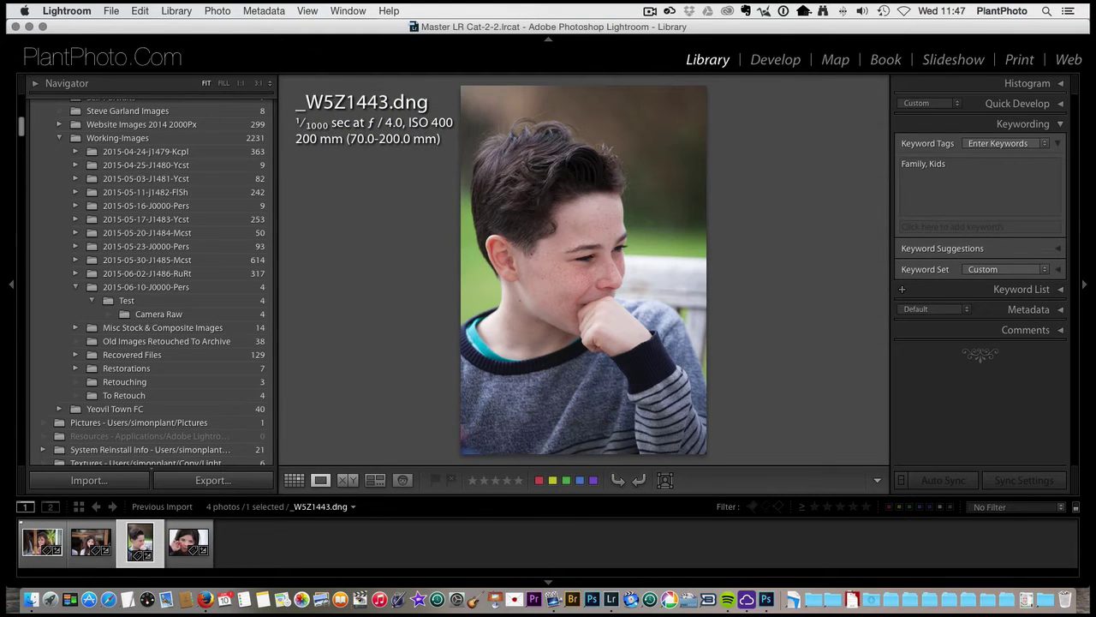
{"action": "key", "text": "Right"}
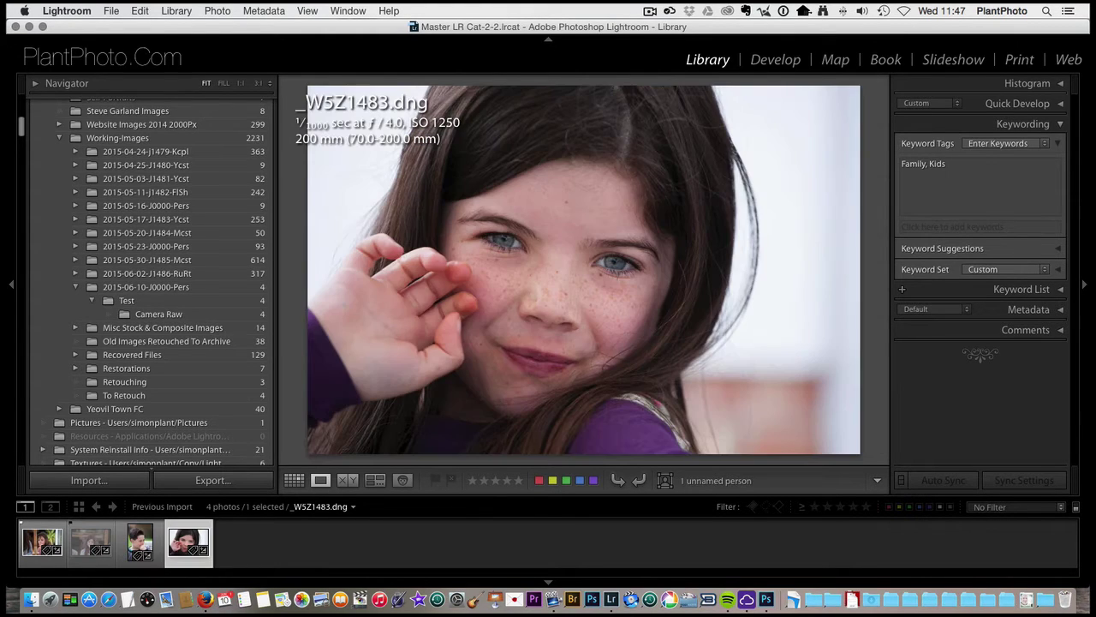
{"action": "key", "text": "Left"}
{"action": "key", "text": "Left"}
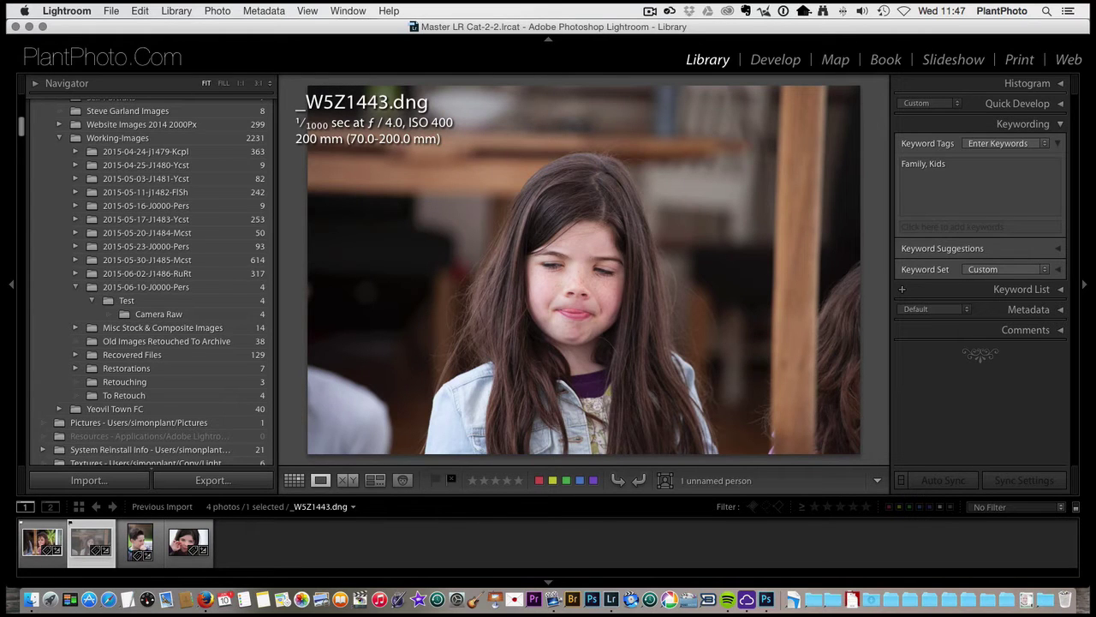
Delete the rejected _W5Z1443.dng from disk.
{"action": "right_click", "coordinate": [86, 541]}
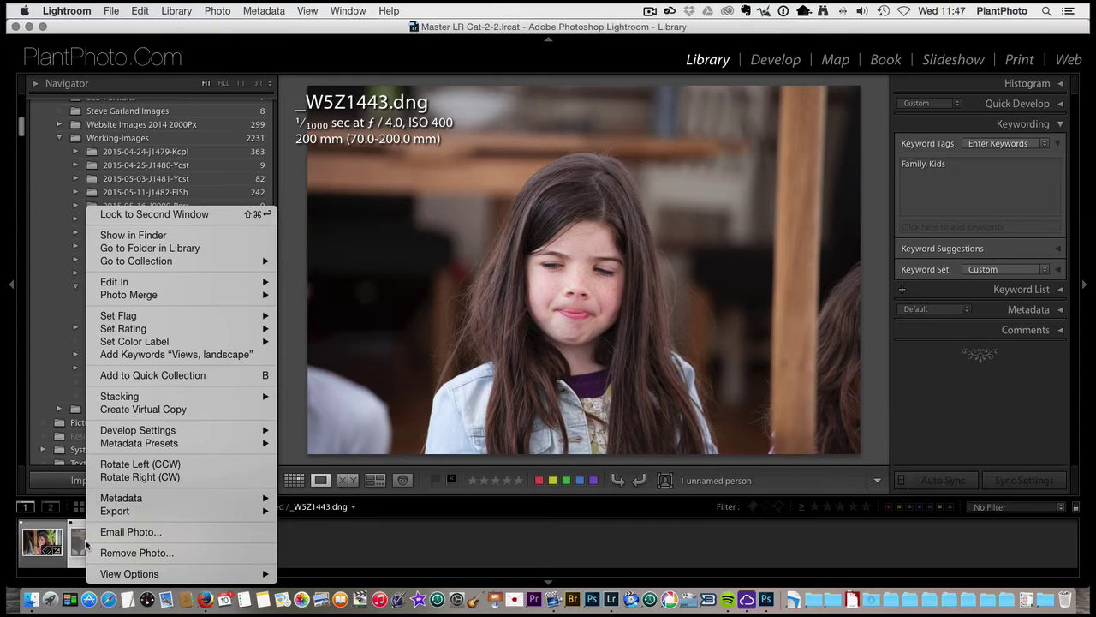
{"action": "key", "text": "Escape"}
{"action": "key", "text": "Delete"}
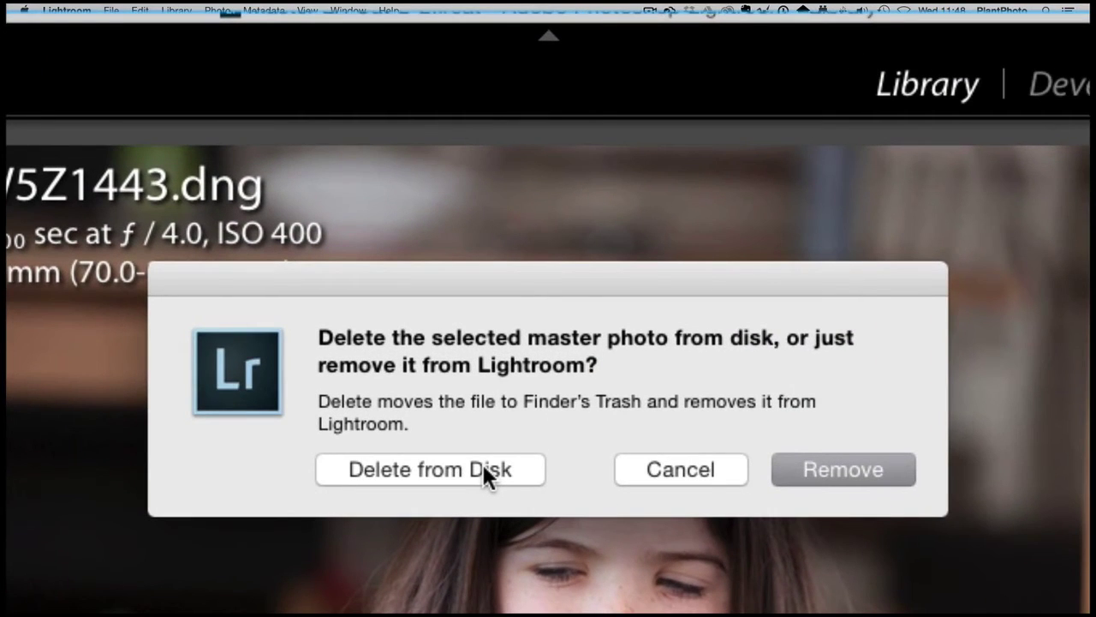
{"action": "left_click", "coordinate": [484, 469]}
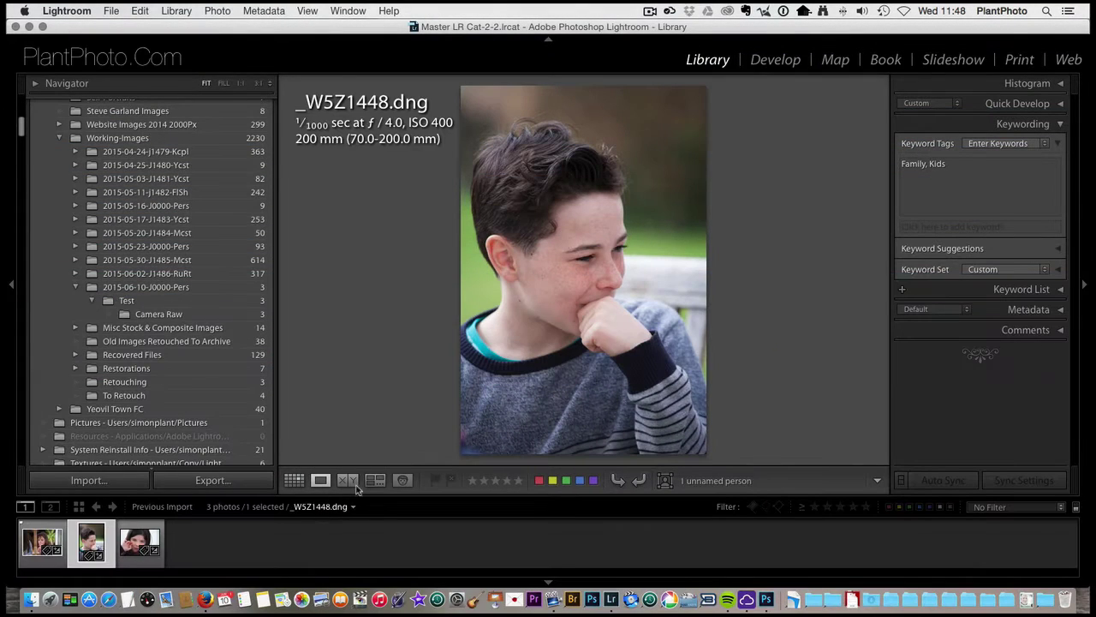
Show the three remaining portraits in Grid view, abandoning a rename of the 2015-06-10-J0000-Pers folder.
{"action": "left_click", "coordinate": [294, 481]}
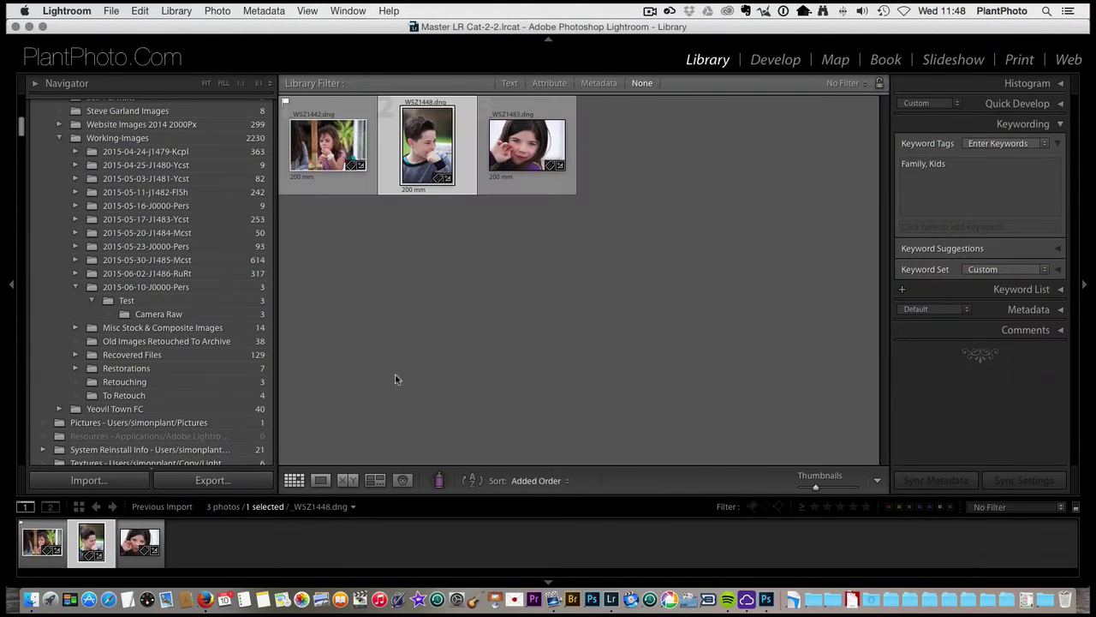
{"action": "left_click", "coordinate": [330, 141]}
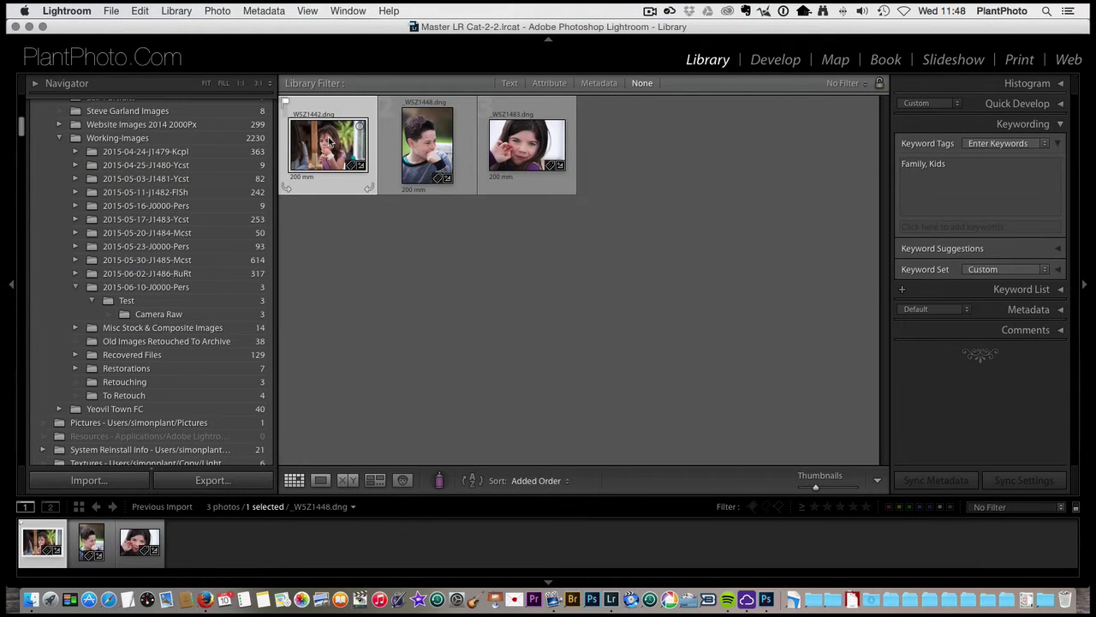
{"action": "left_click", "coordinate": [532, 149], "text": "shift"}
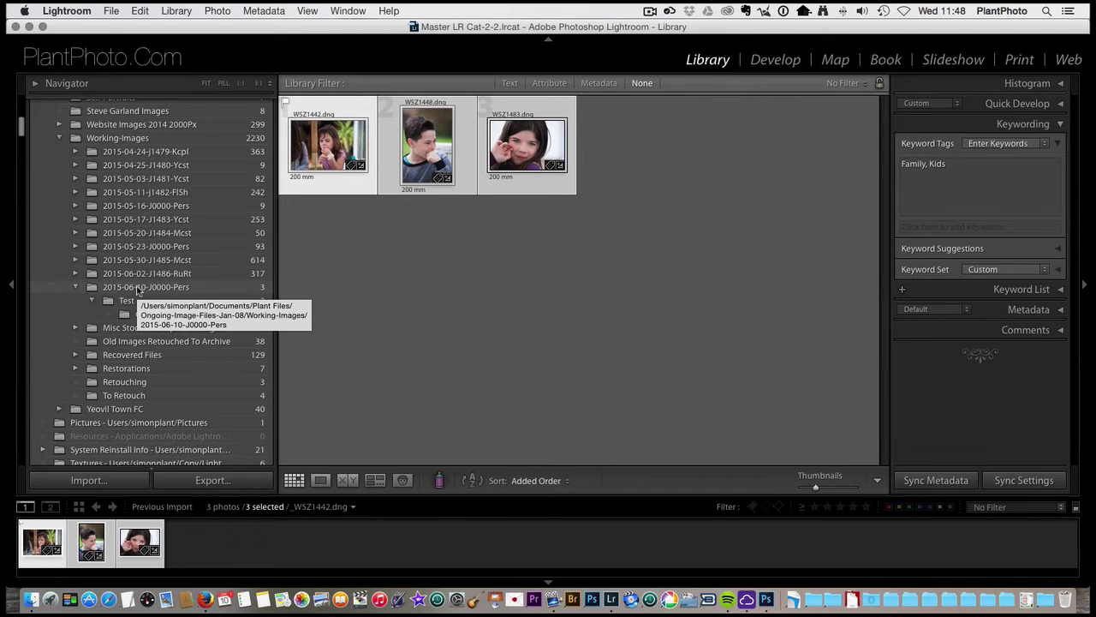
{"action": "right_click", "coordinate": [136, 290]}
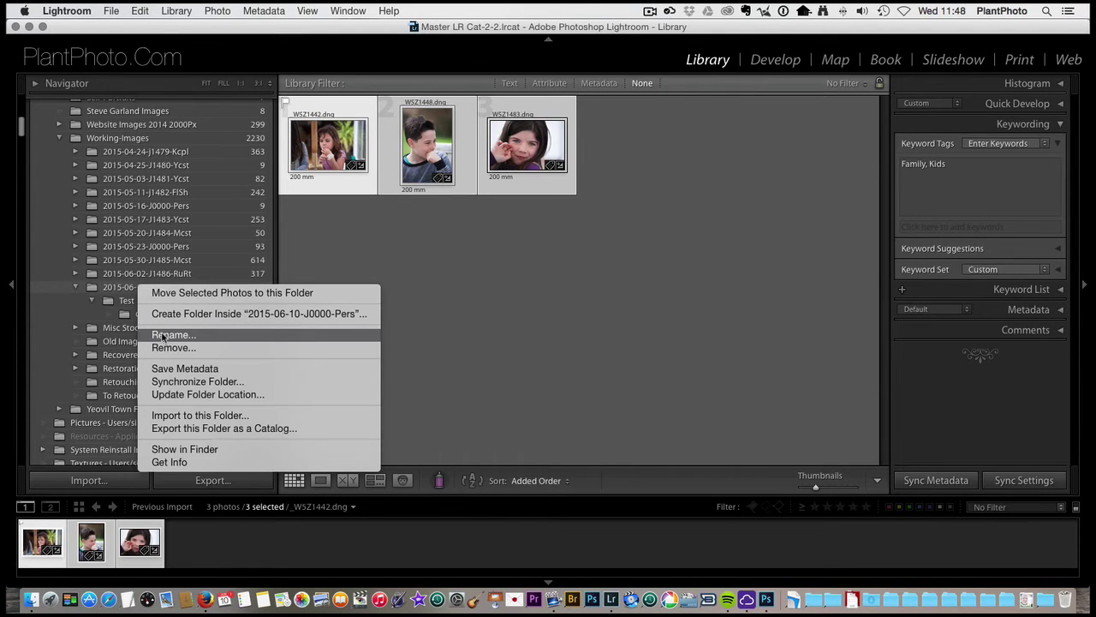
{"action": "left_click", "coordinate": [152, 334]}
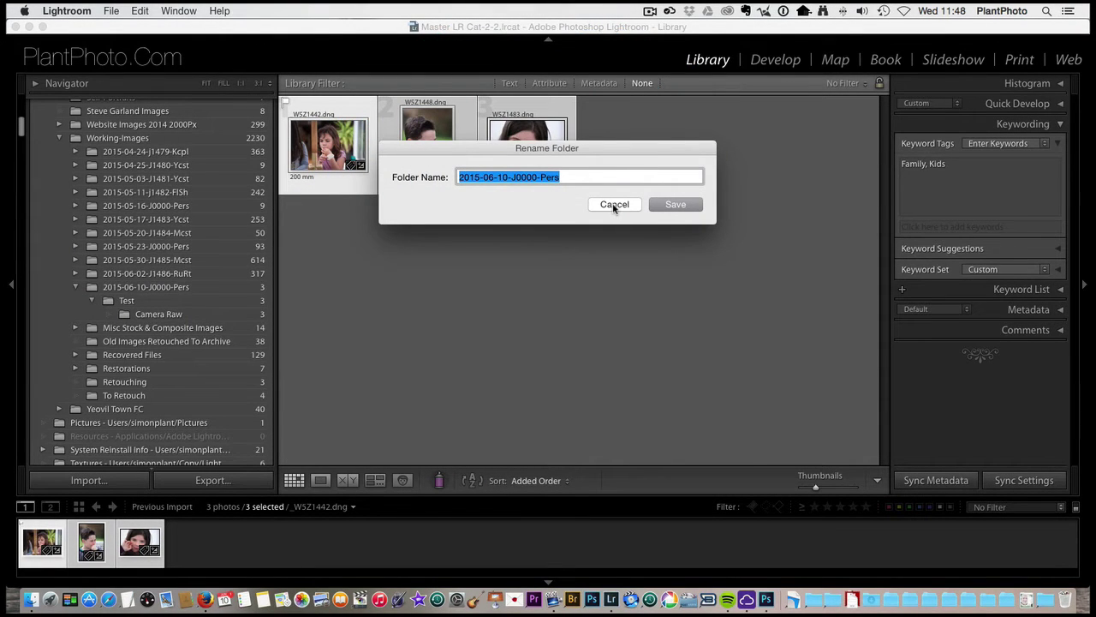
{"action": "left_click", "coordinate": [613, 204]}
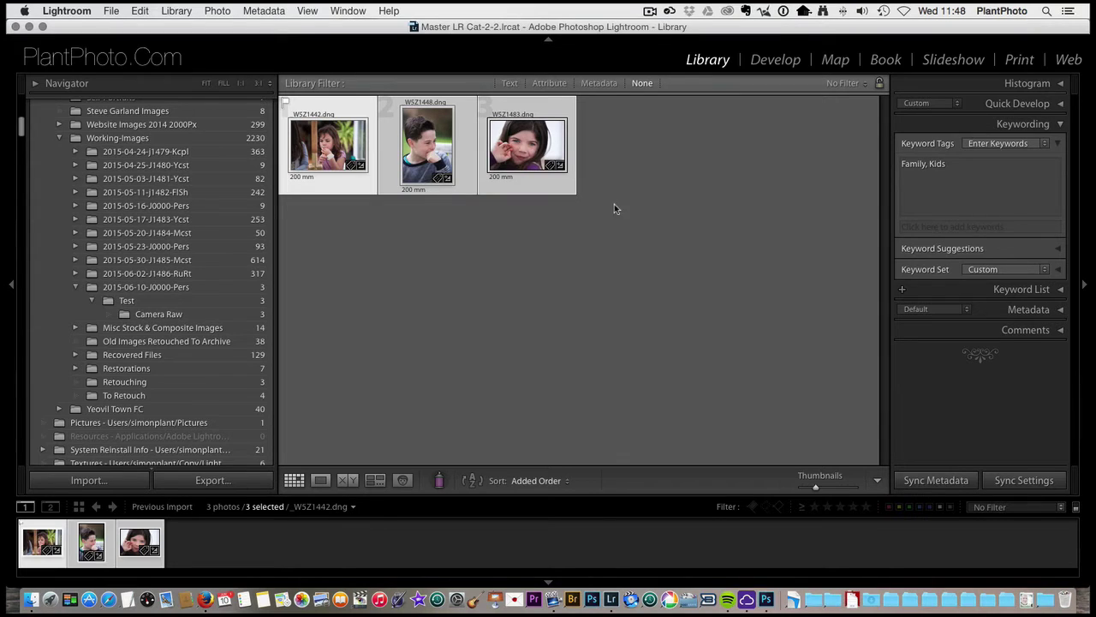
Select all three portraits with Cmd+A.
{"action": "left_click", "coordinate": [424, 257]}
{"action": "left_click", "coordinate": [333, 168]}
{"action": "key", "text": "super+a"}
Batch-rename the three photos 2015-06-10-J0000-Pers-0001 to 0003 using an edited naming template.
{"action": "left_click", "coordinate": [180, 11]}
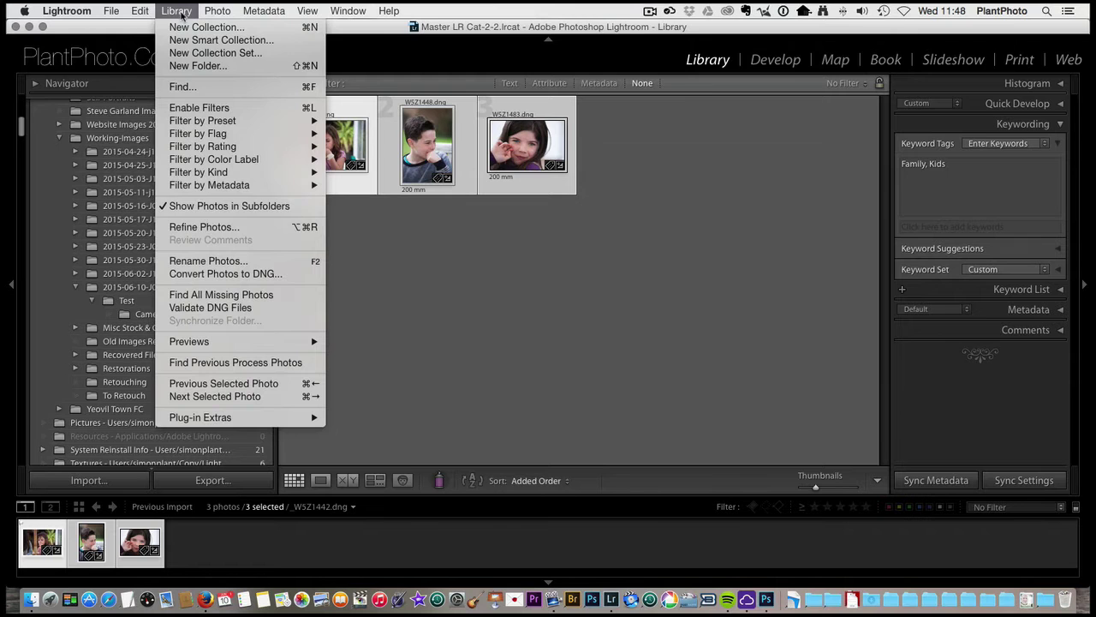
{"action": "left_click", "coordinate": [229, 260]}
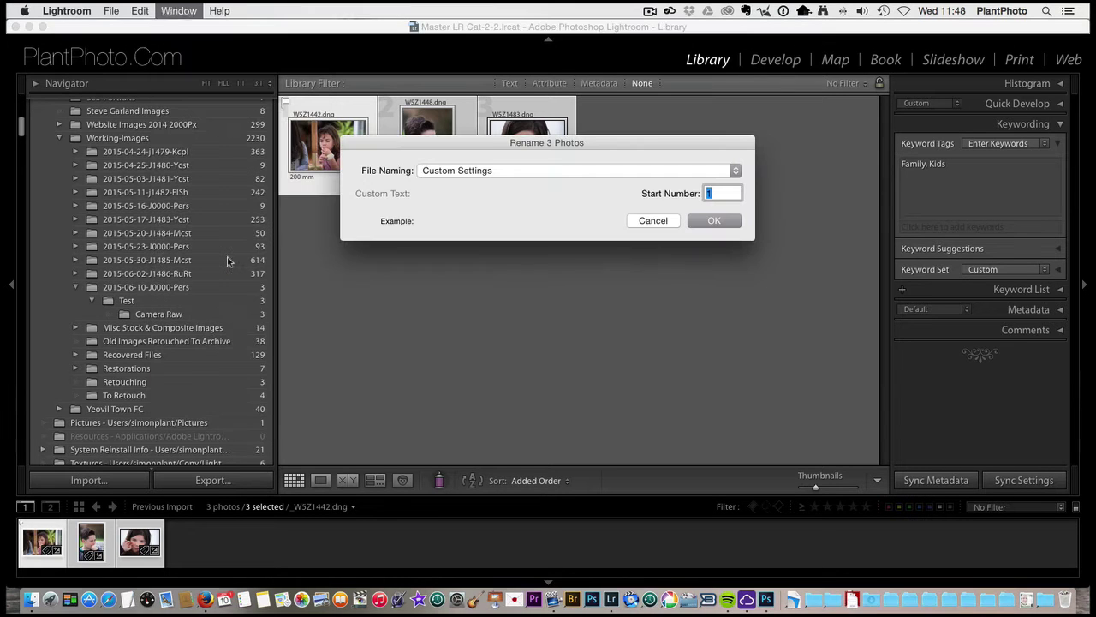
{"action": "left_click", "coordinate": [582, 172]}
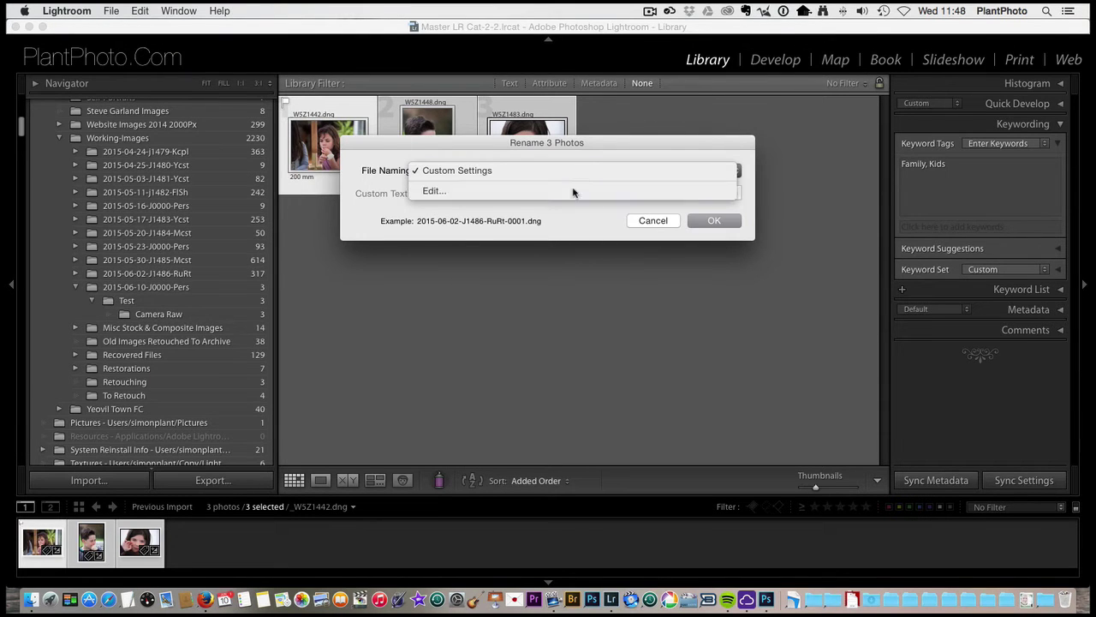
{"action": "left_click", "coordinate": [573, 189]}
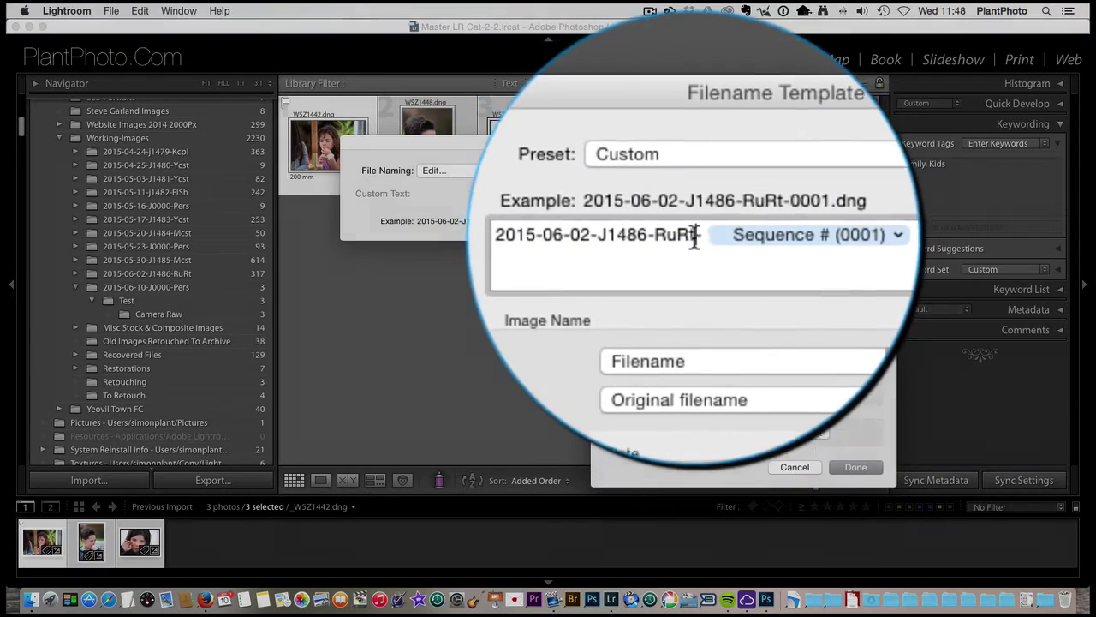
{"action": "key", "text": "super+a"}
{"action": "type", "text": "2015-06-10-J0000-Pers-"}
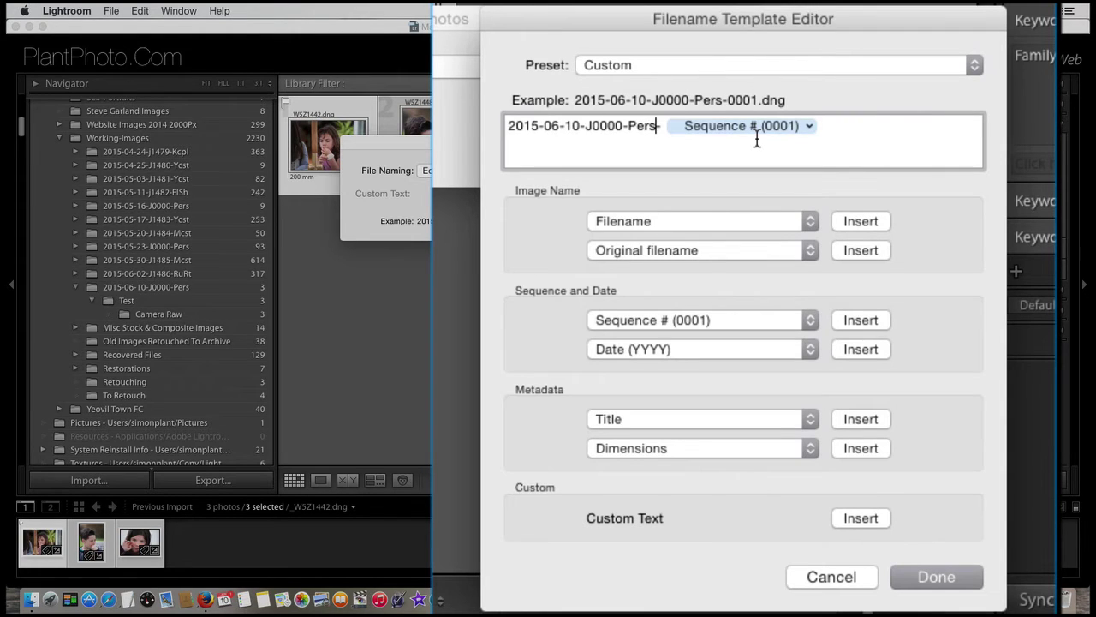
{"action": "left_click", "coordinate": [947, 578]}
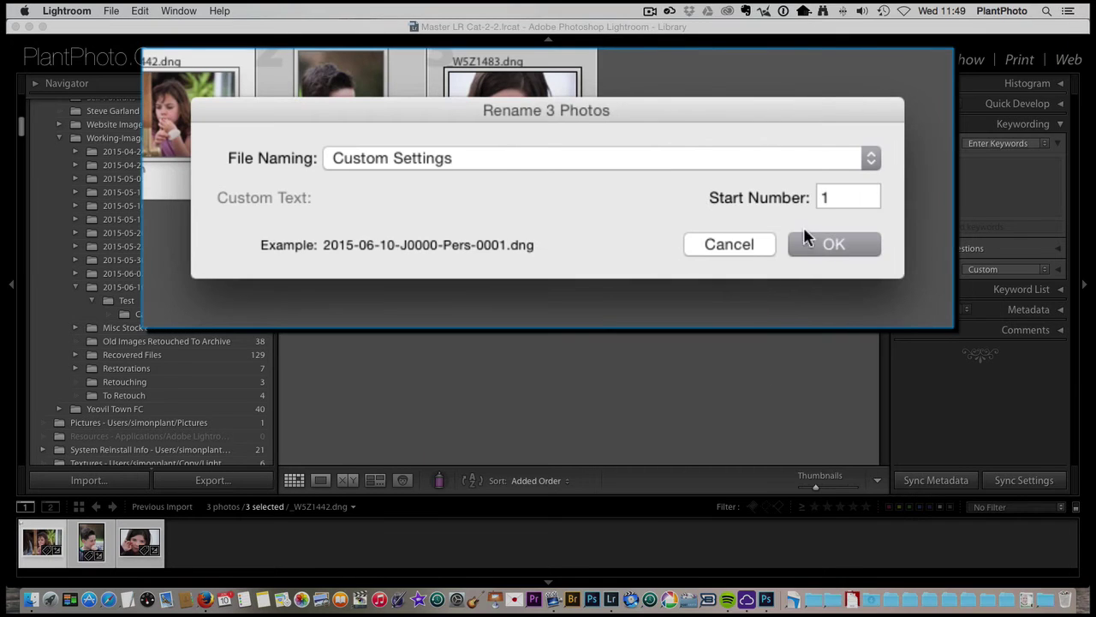
{"action": "left_click", "coordinate": [829, 243]}
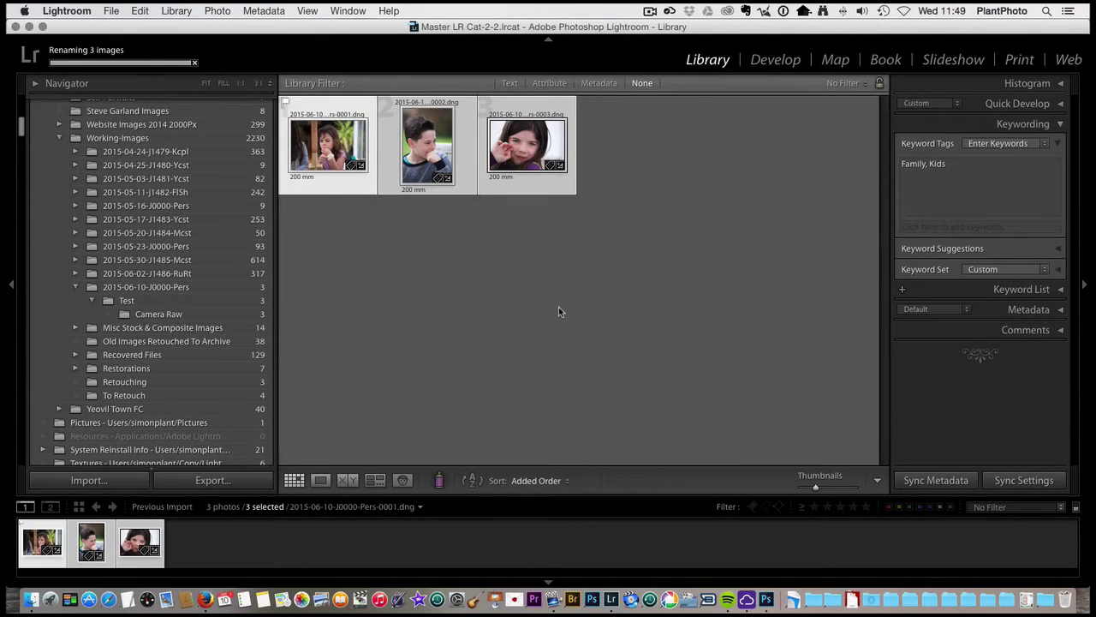
{"action": "left_click", "coordinate": [346, 221]}
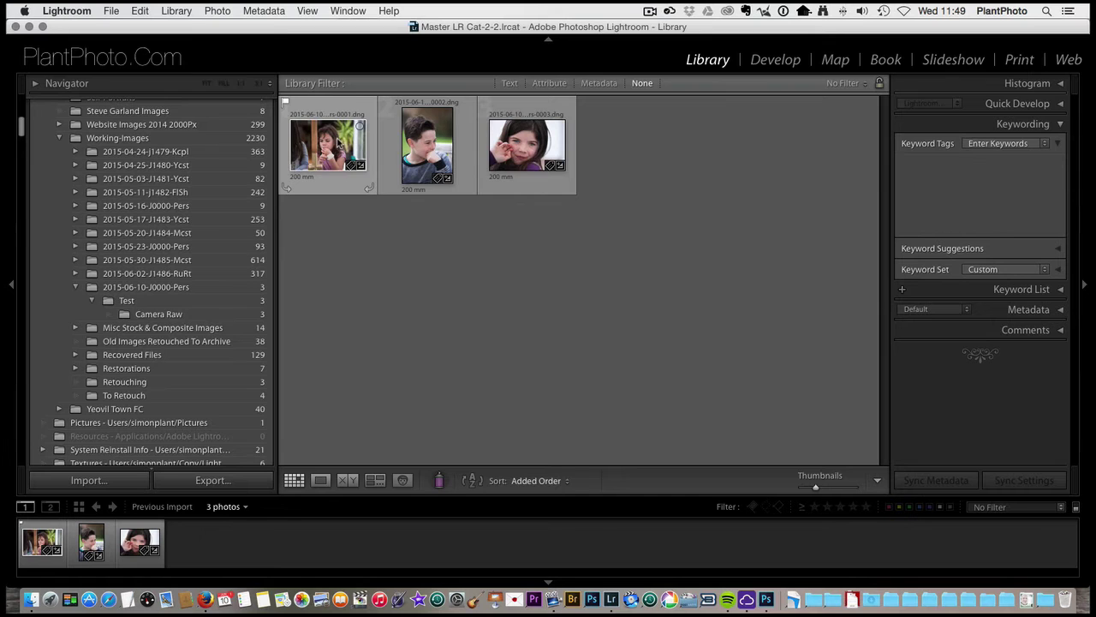
{"action": "double_click", "coordinate": [339, 142]}
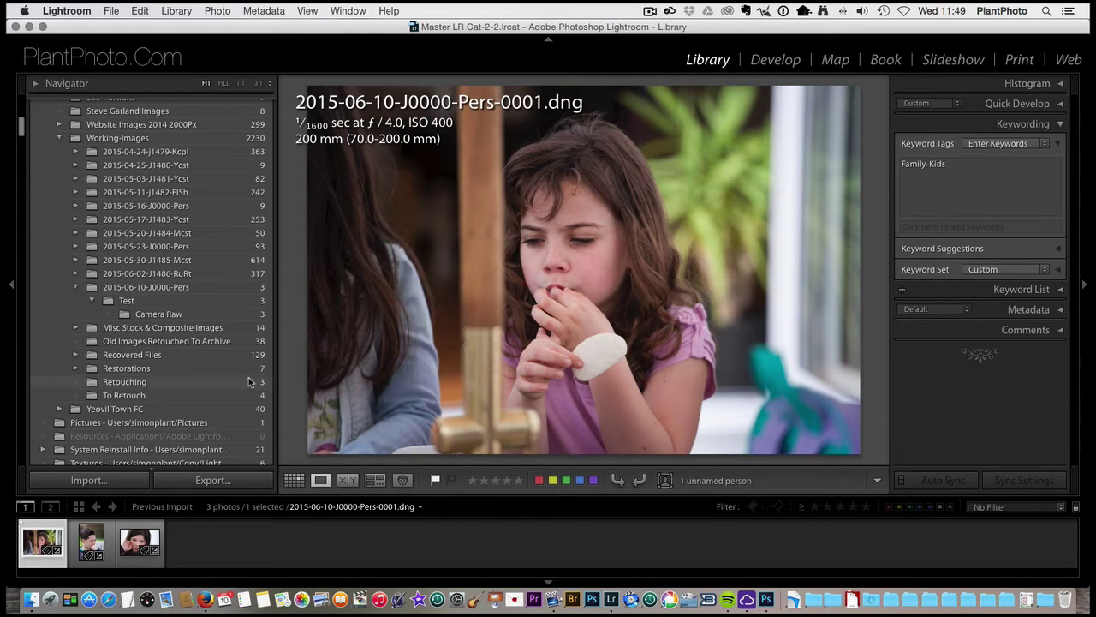
{"action": "left_click", "coordinate": [293, 479]}
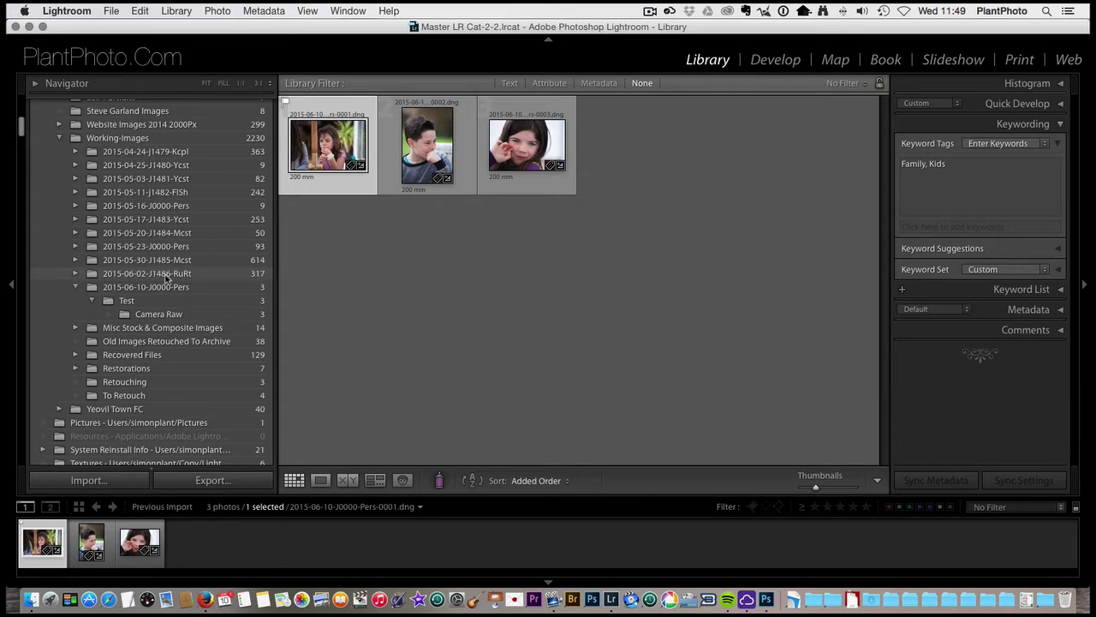
{"action": "scroll", "coordinate": [167, 278], "scroll_direction": "up", "scroll_amount": 15}
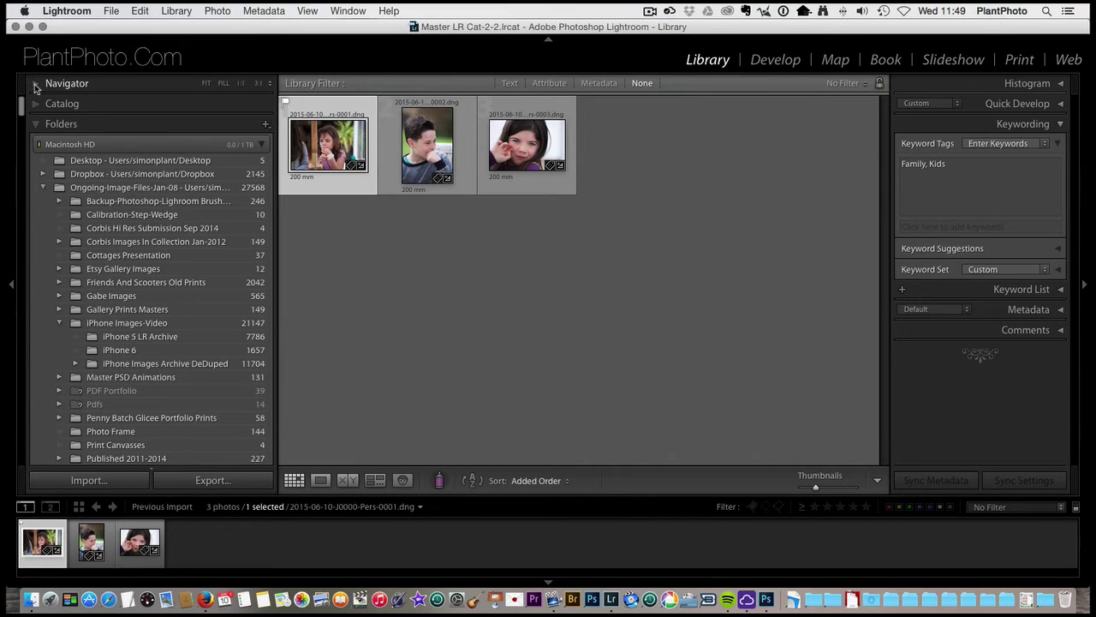
Tag the first portrait with the keyword Gracie, then show All Photographs from the Catalog panel.
{"action": "left_click", "coordinate": [36, 85]}
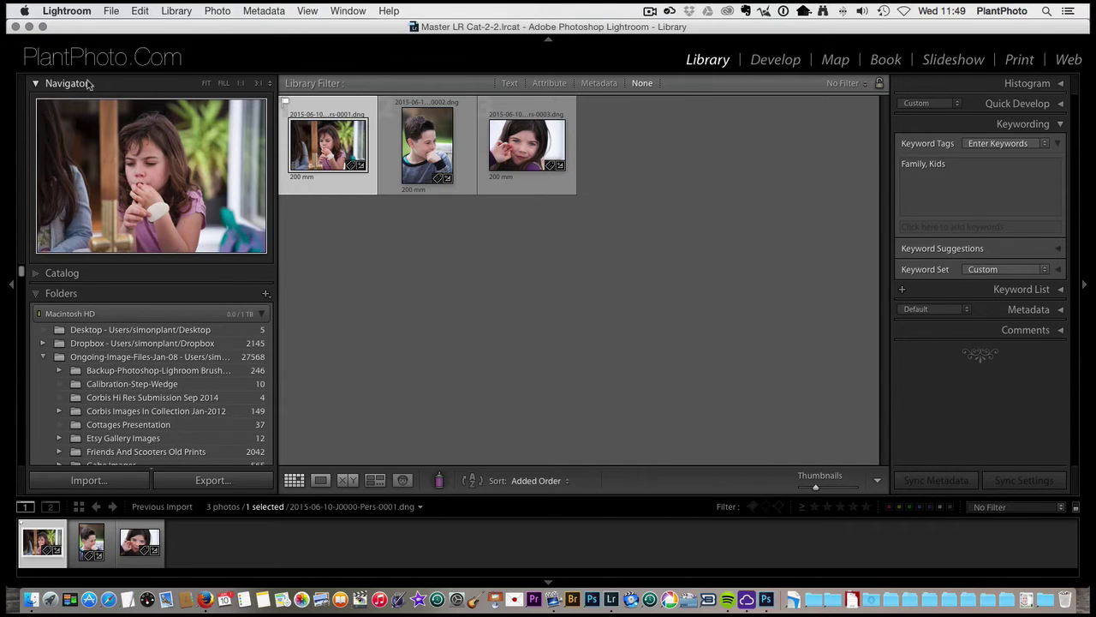
{"action": "left_click", "coordinate": [37, 275]}
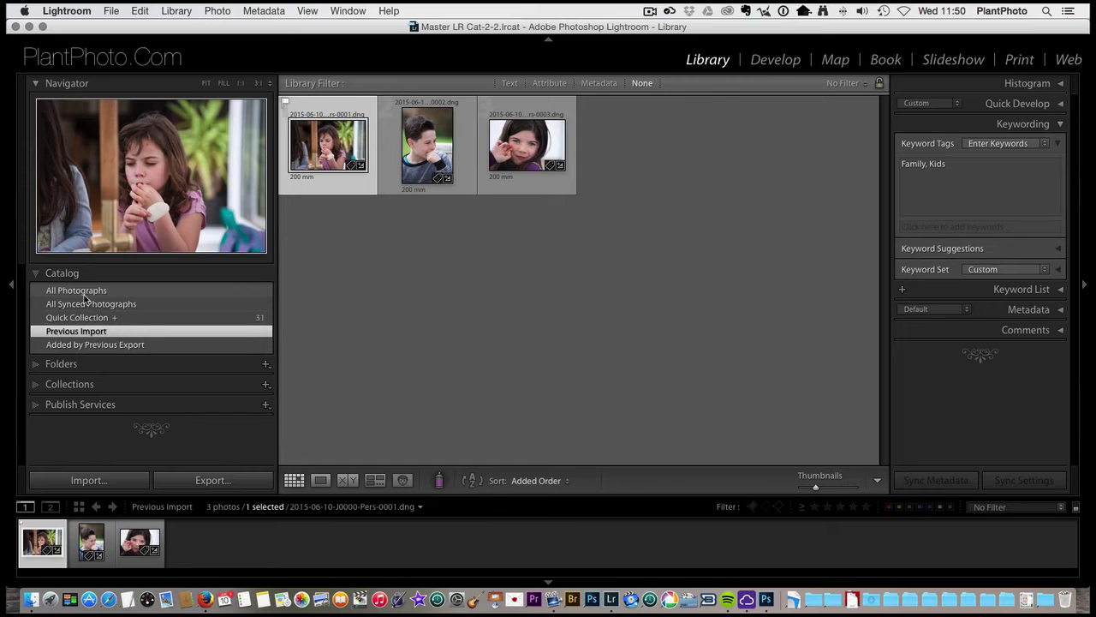
{"action": "left_click", "coordinate": [982, 165]}
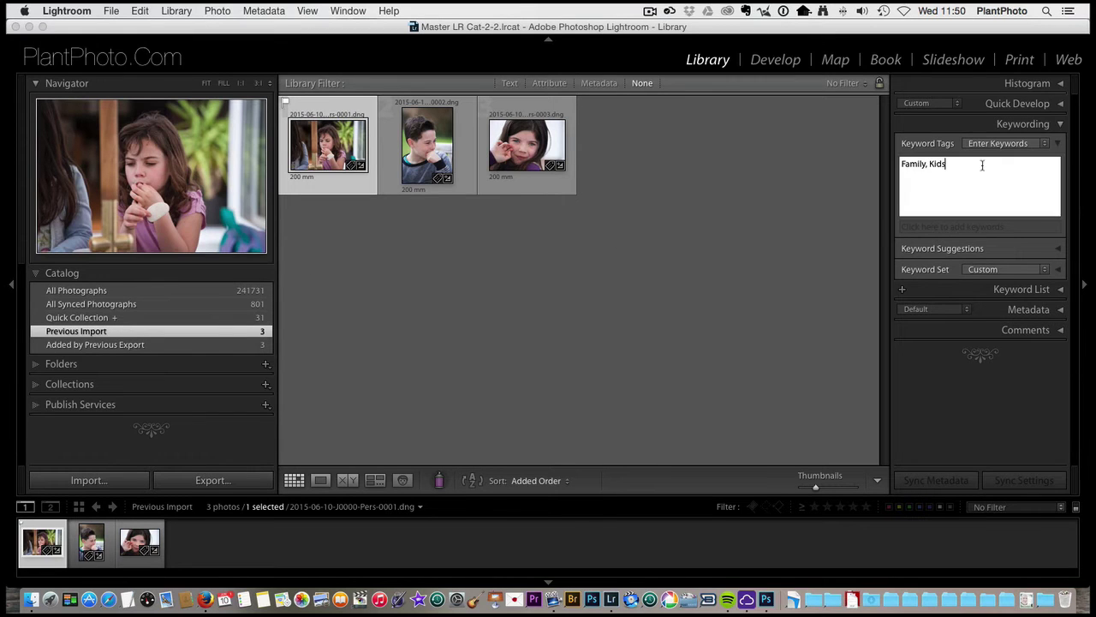
{"action": "type", "text": ",Gracie,"}
{"action": "left_click", "coordinate": [318, 164]}
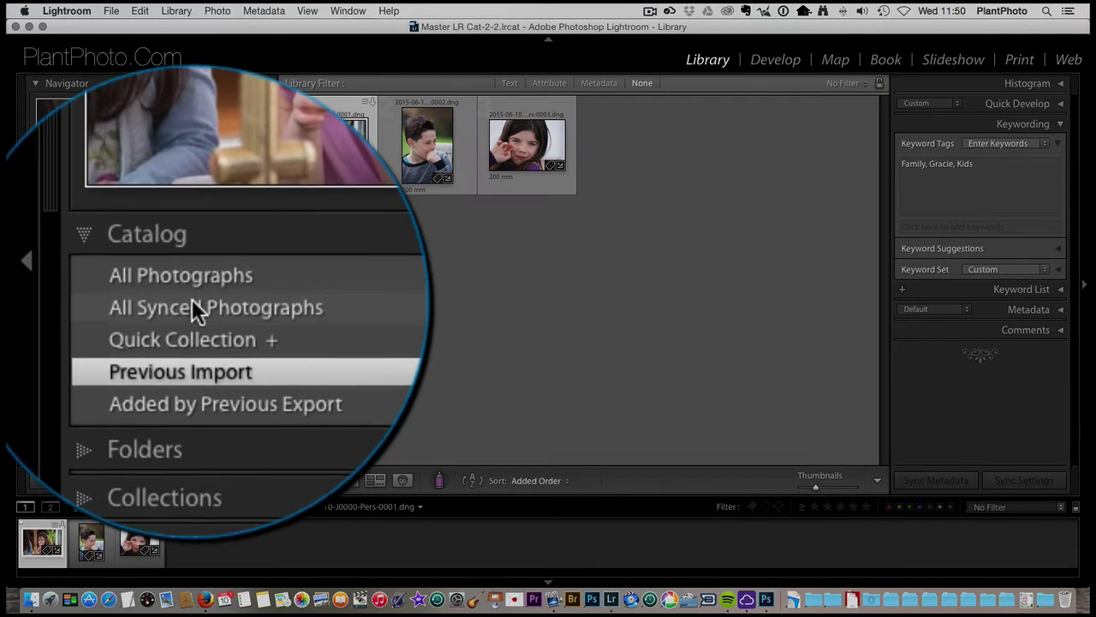
{"action": "left_click", "coordinate": [79, 290]}
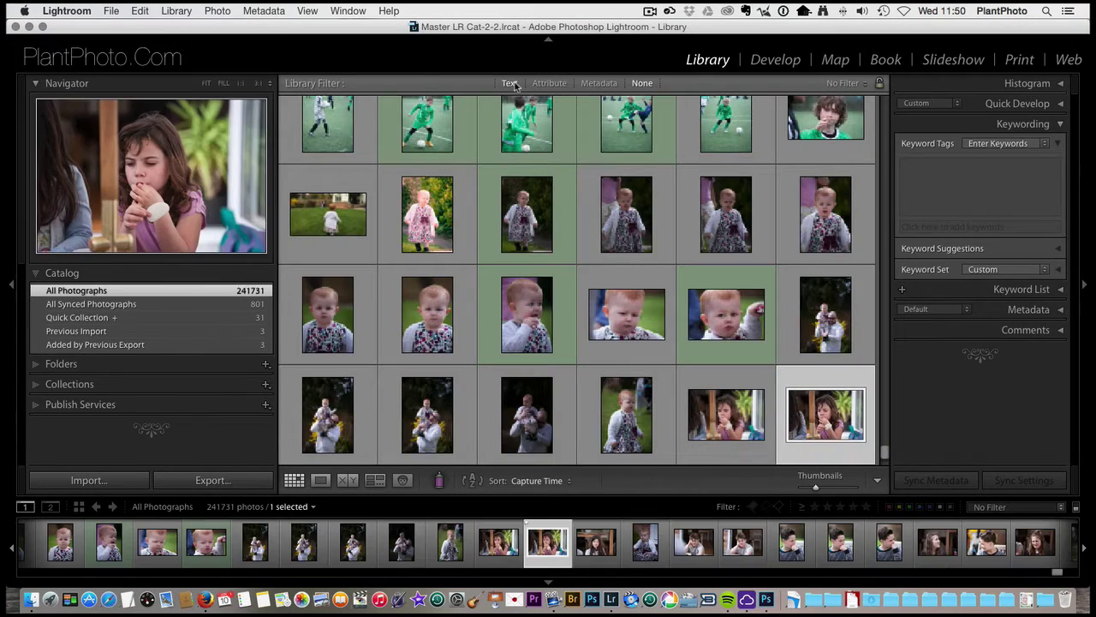
Filter the library by text so Keywords contain 'Gracie'.
{"action": "left_click", "coordinate": [509, 84]}
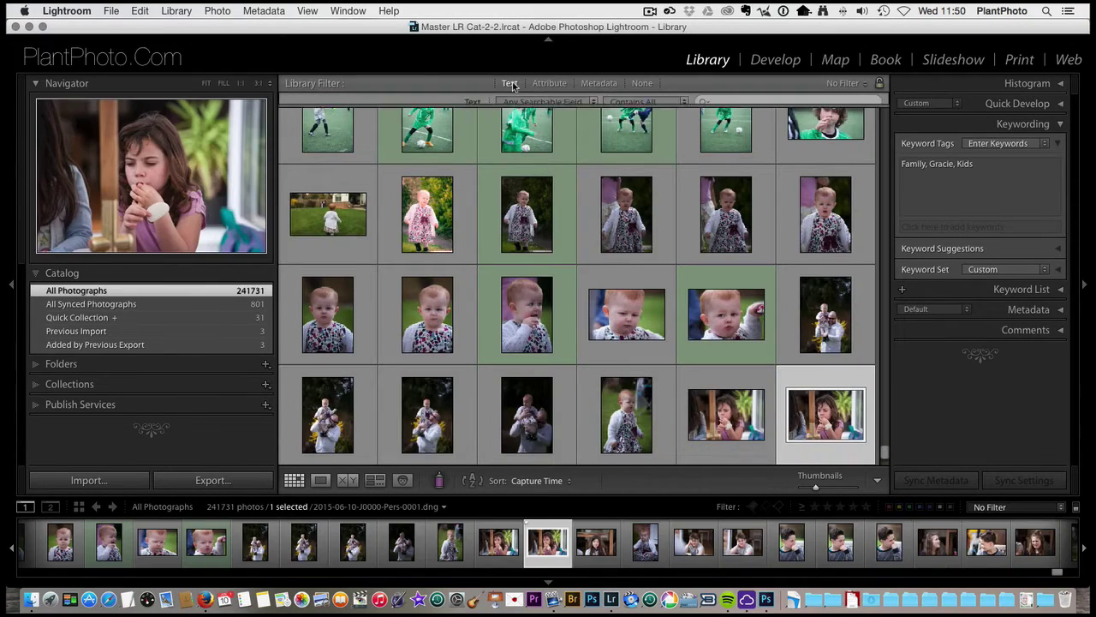
{"action": "left_click", "coordinate": [562, 101]}
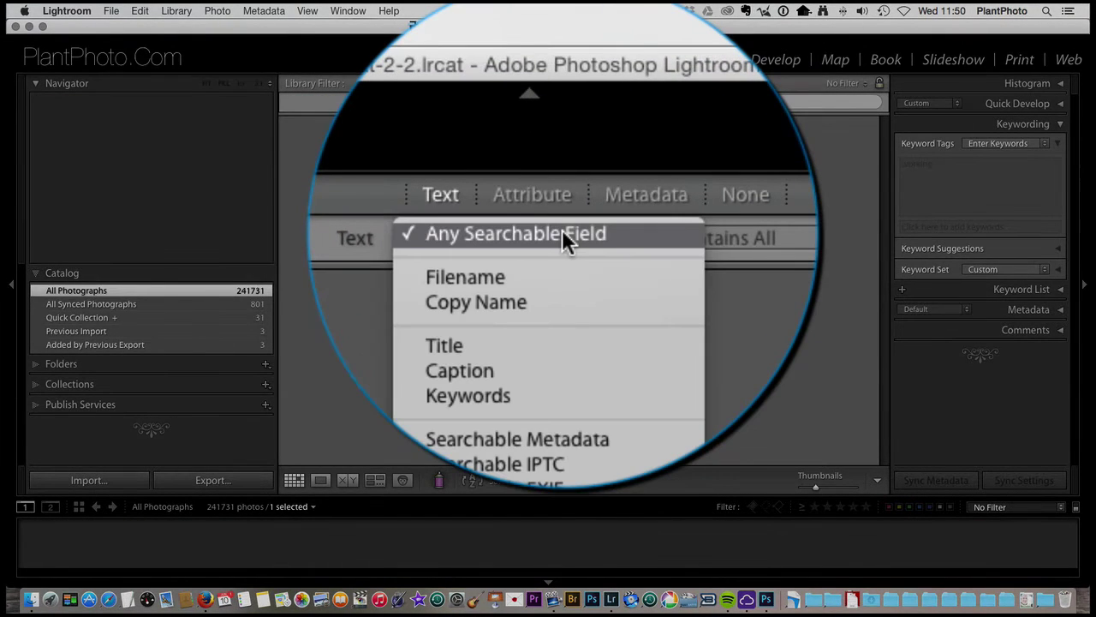
{"action": "left_click", "coordinate": [551, 276]}
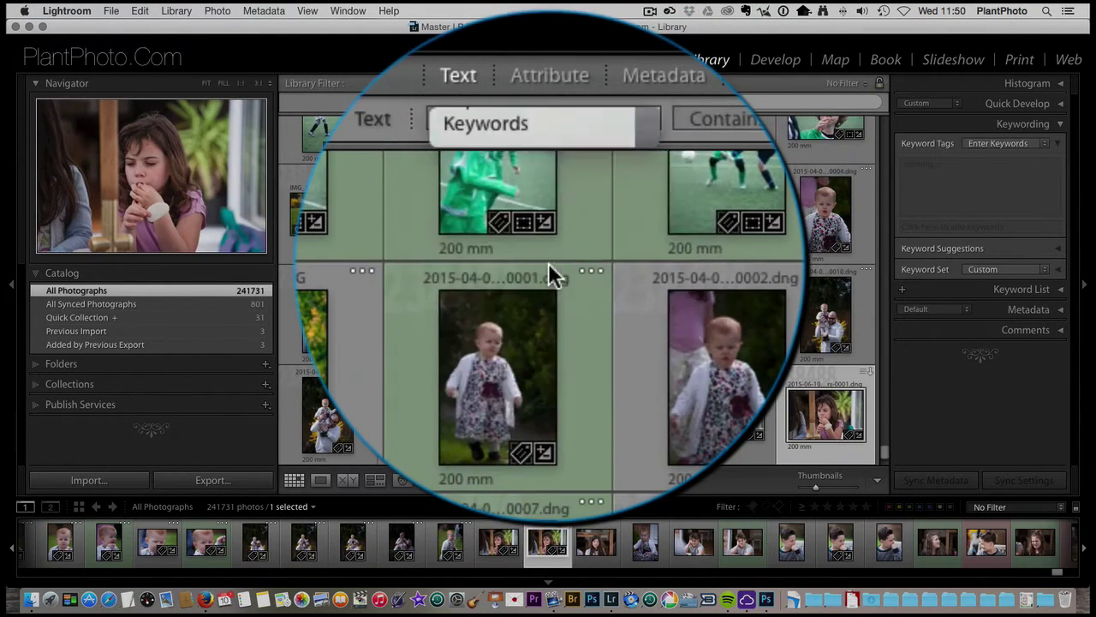
{"action": "left_click", "coordinate": [638, 241]}
{"action": "left_click", "coordinate": [636, 215]}
{"action": "left_click", "coordinate": [727, 238]}
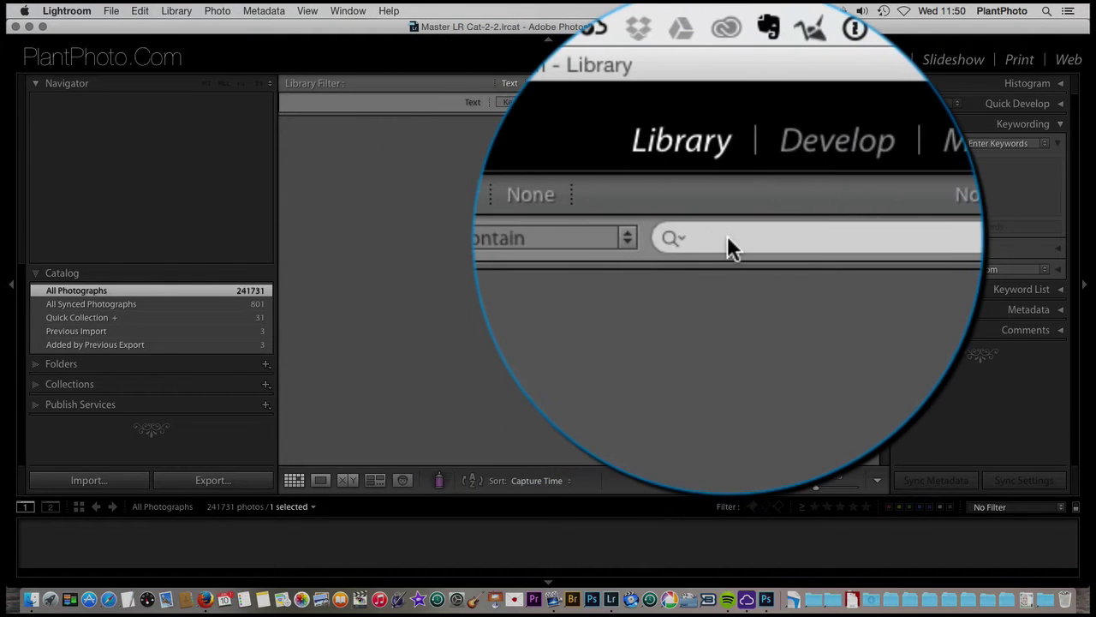
{"action": "type", "text": "Graci"}
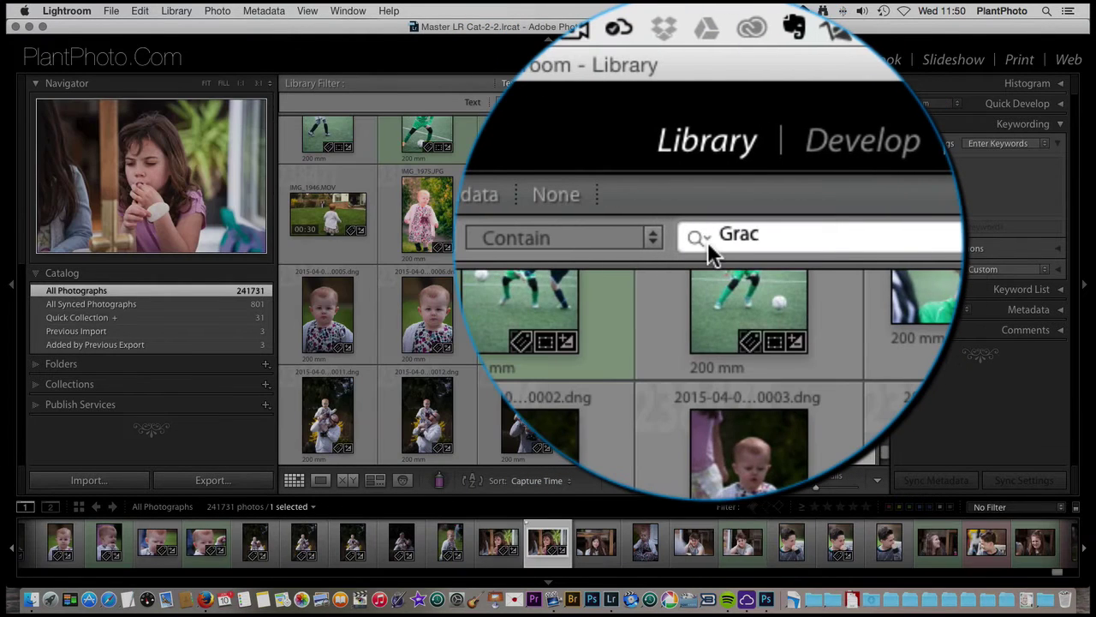
{"action": "type", "text": "e"}
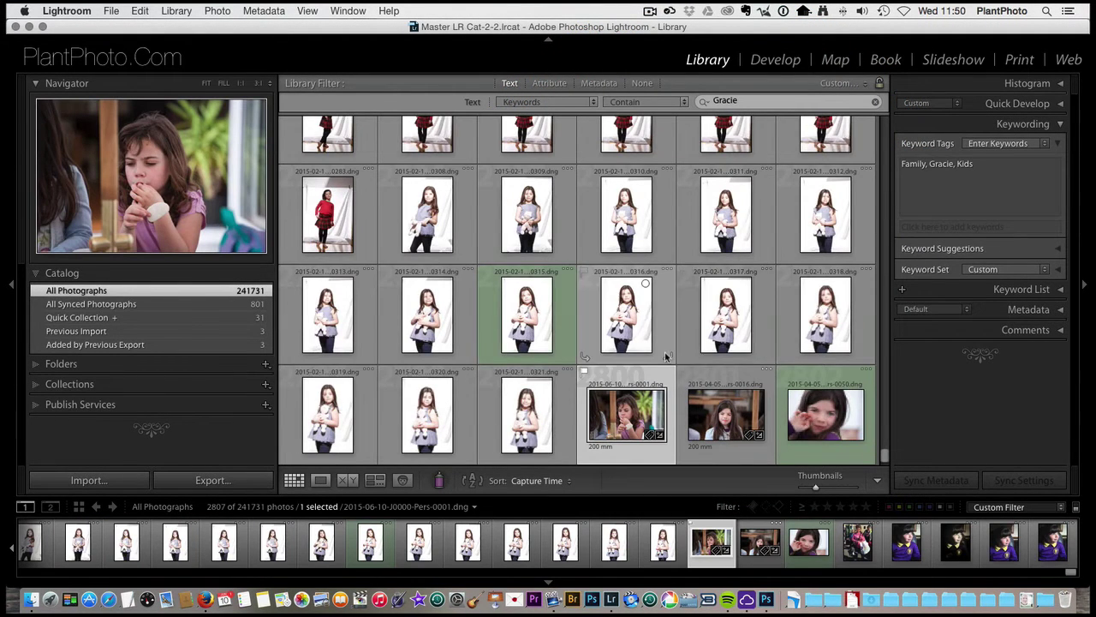
Scroll through the photos matching the Gracie keyword filter.
{"action": "scroll", "coordinate": [642, 360], "scroll_direction": "down", "scroll_amount": 2}
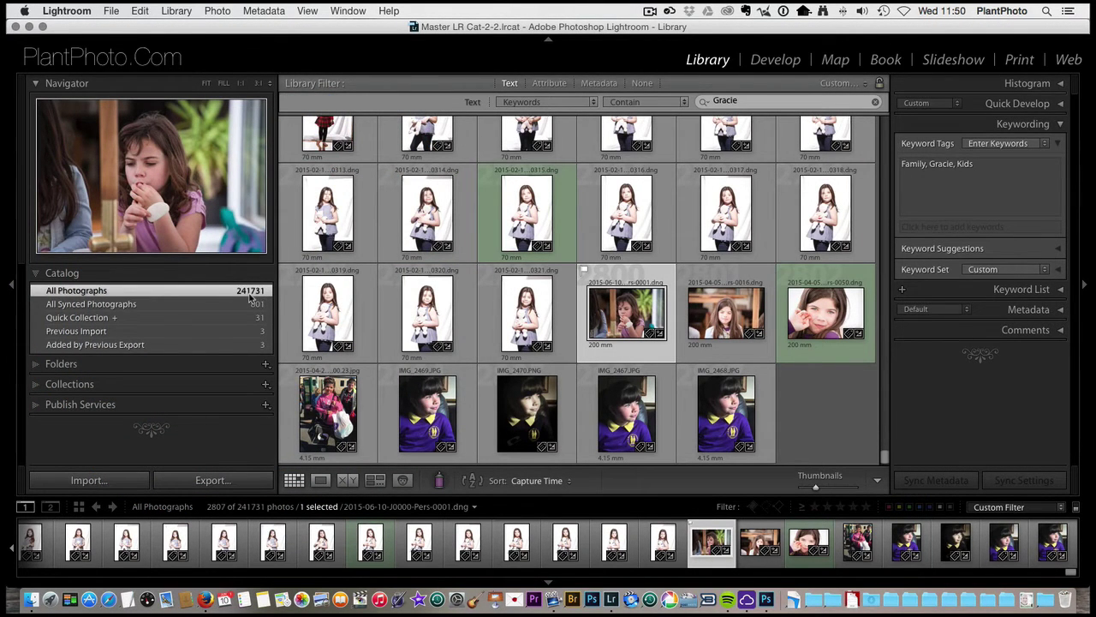
{"action": "scroll", "coordinate": [557, 249], "scroll_direction": "up", "scroll_amount": 5}
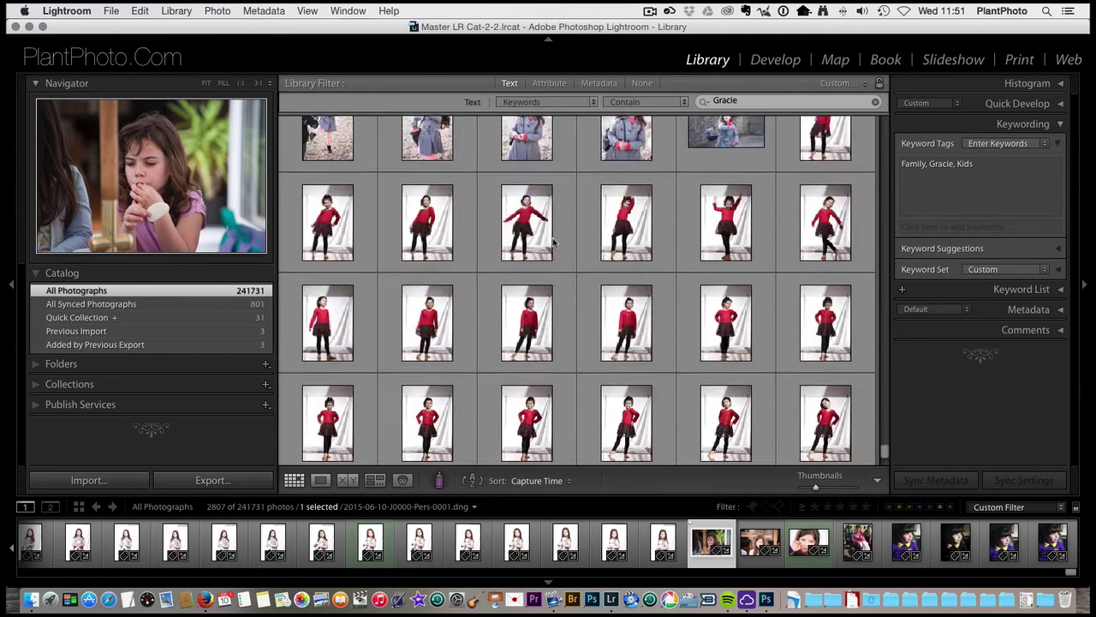
{"action": "scroll", "coordinate": [556, 248], "scroll_direction": "up", "scroll_amount": 10}
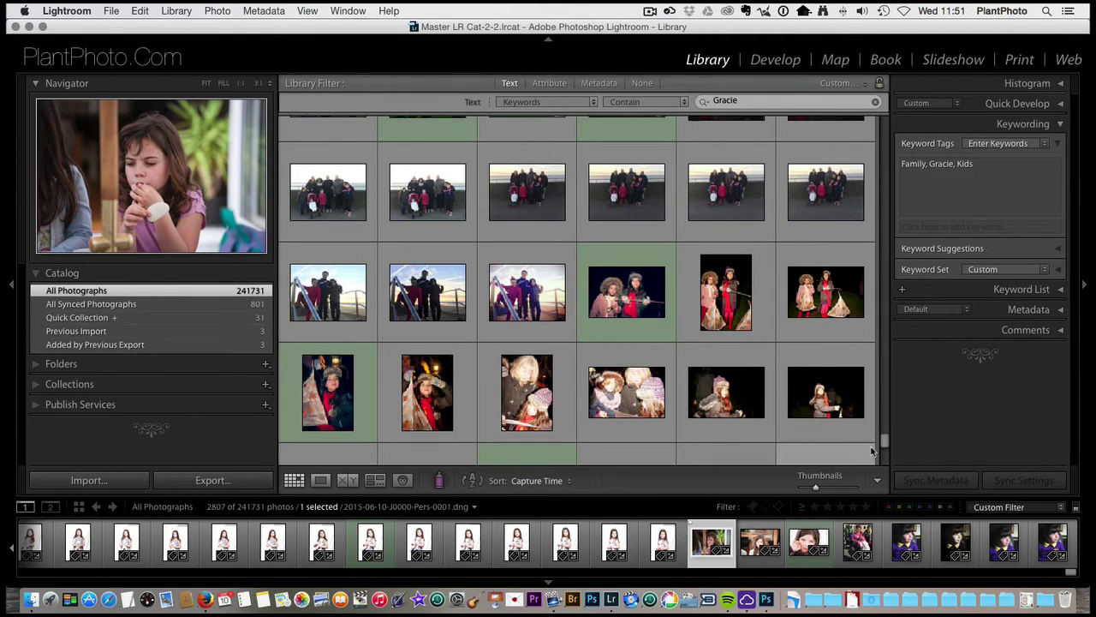
{"action": "left_click_drag", "start_coordinate": [882, 444], "coordinate": [884, 468]}
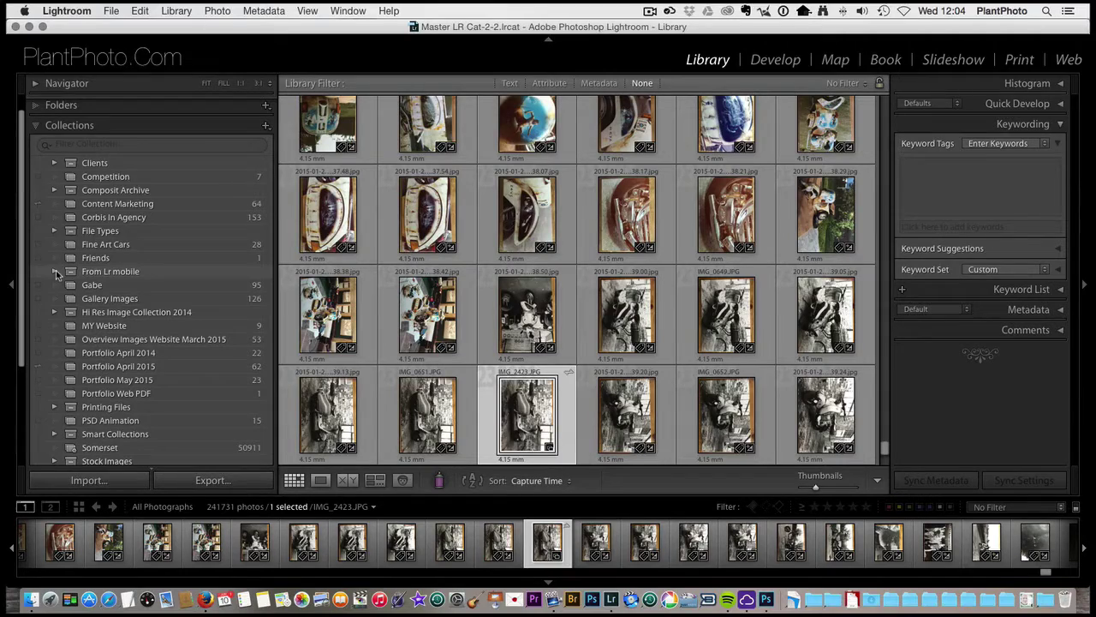
Create a regular collection named Kids that includes the selected photo IMG_2423.JPG.
{"action": "scroll", "coordinate": [61, 218], "scroll_direction": "up", "scroll_amount": 1}
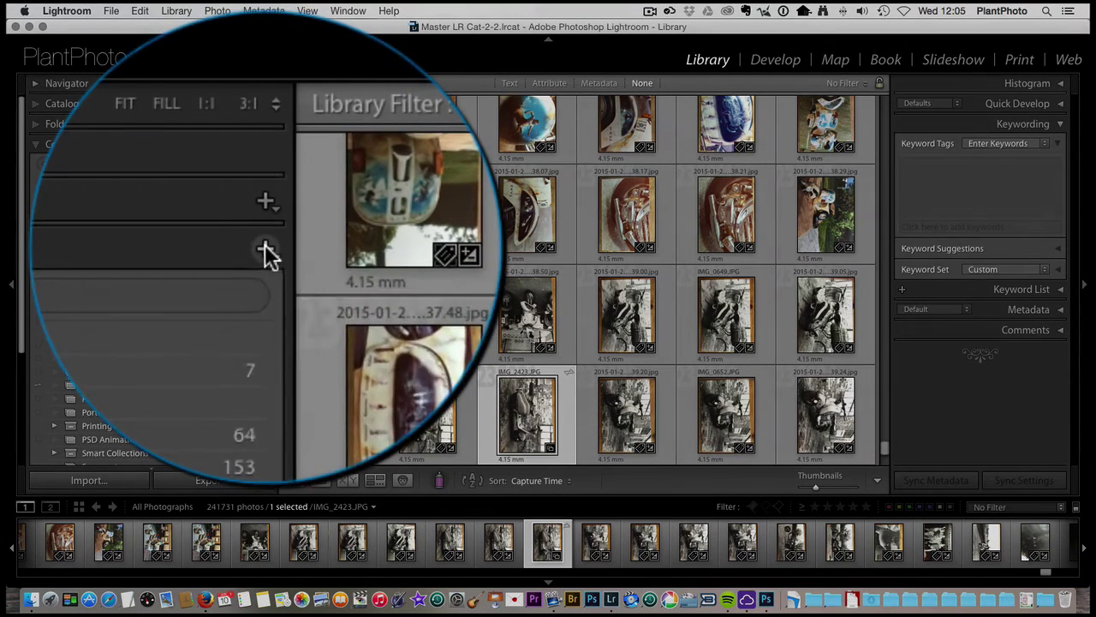
{"action": "left_click", "coordinate": [266, 250]}
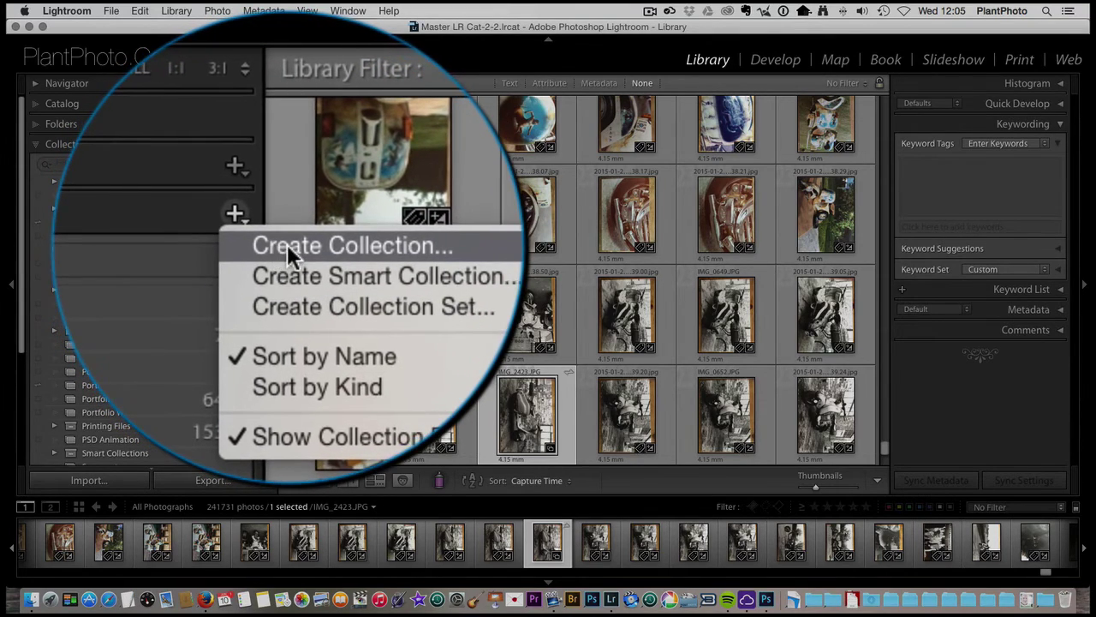
{"action": "left_click", "coordinate": [287, 244]}
{"action": "type", "text": "Ki"}
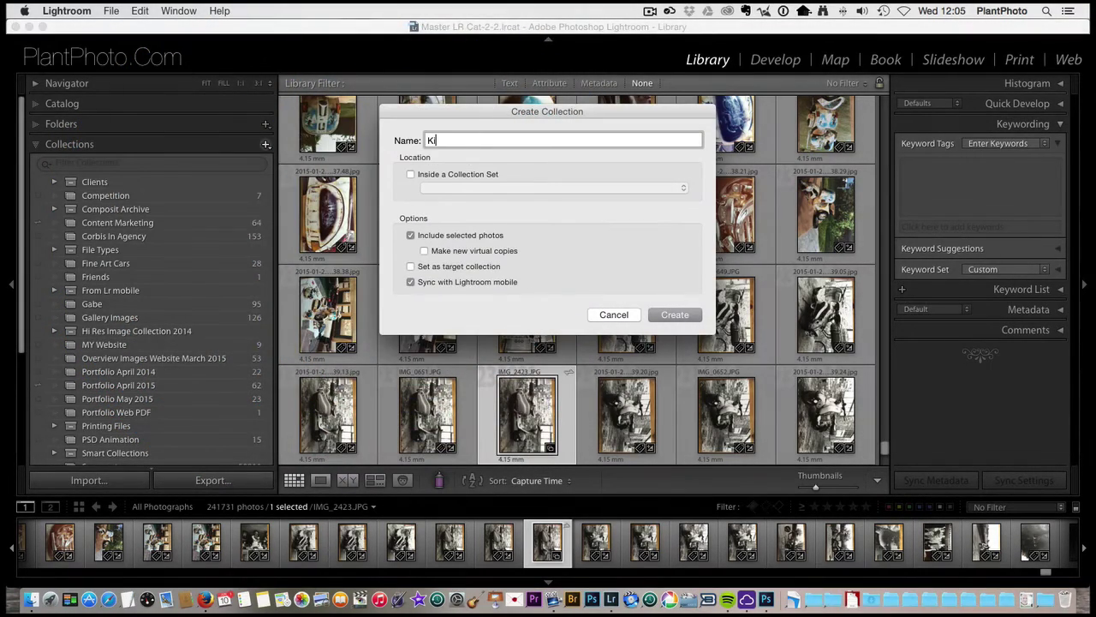
{"action": "type", "text": "ds"}
{"action": "key", "text": "Return"}
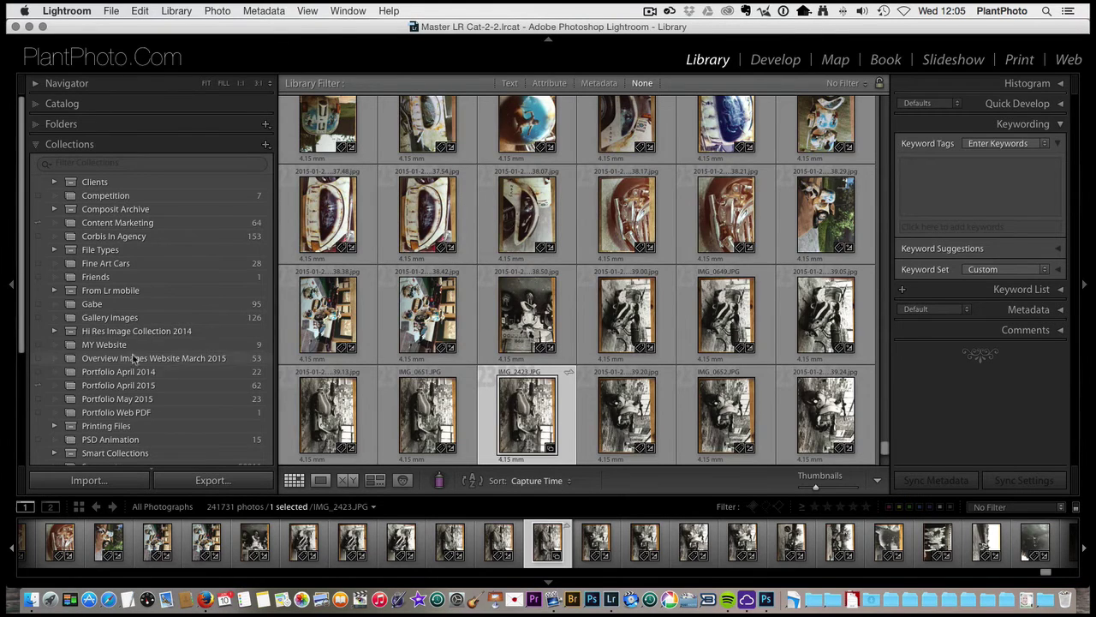
{"action": "scroll", "coordinate": [104, 266], "scroll_direction": "up", "scroll_amount": 4}
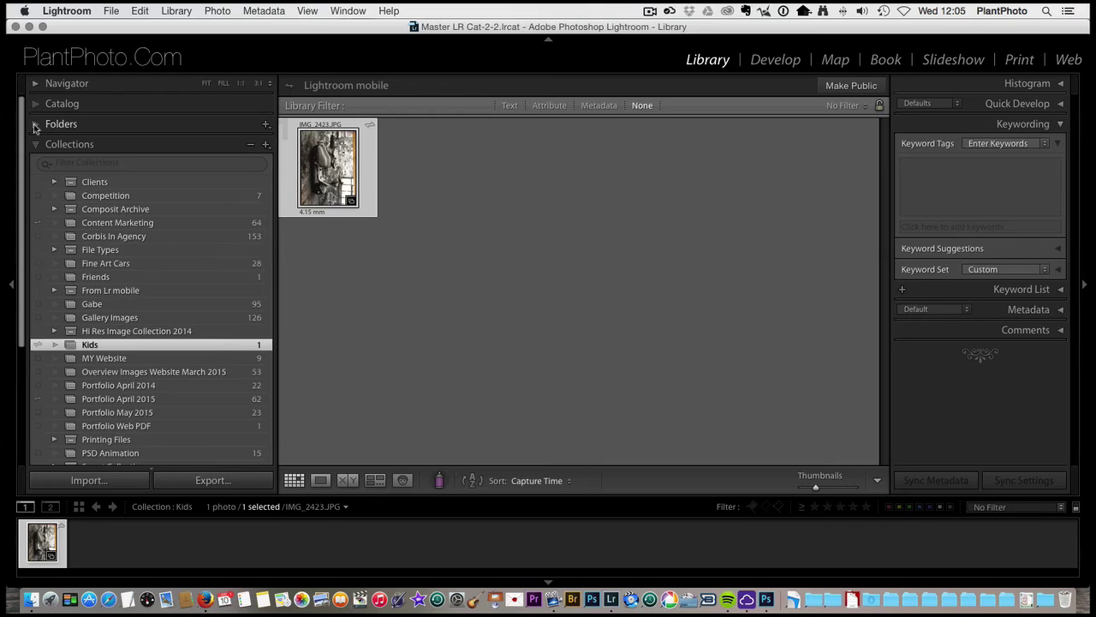
Open the Camera Raw folder and select all three of its photos.
{"action": "left_click", "coordinate": [35, 125]}
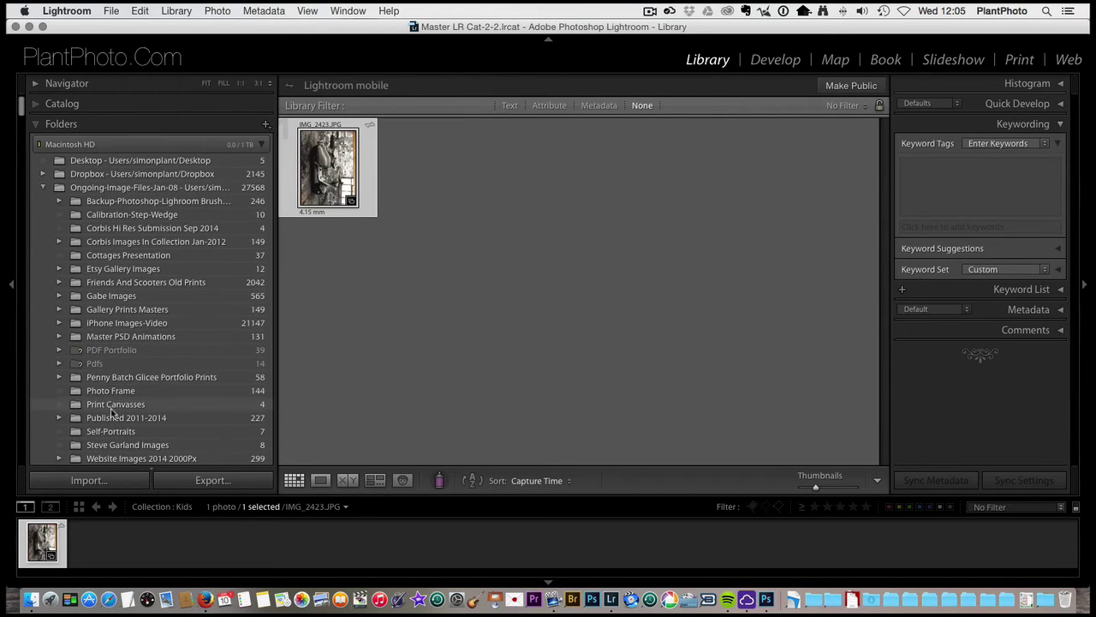
{"action": "scroll", "coordinate": [114, 413], "scroll_direction": "down", "scroll_amount": 5}
{"action": "scroll", "coordinate": [134, 323], "scroll_direction": "down", "scroll_amount": 5}
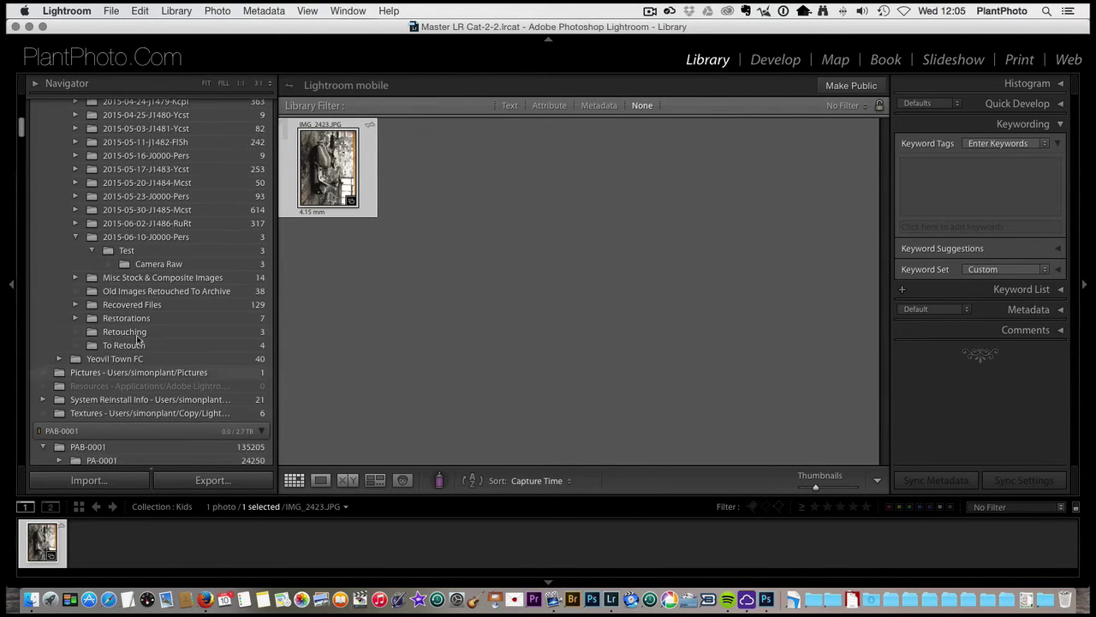
{"action": "left_click", "coordinate": [144, 267]}
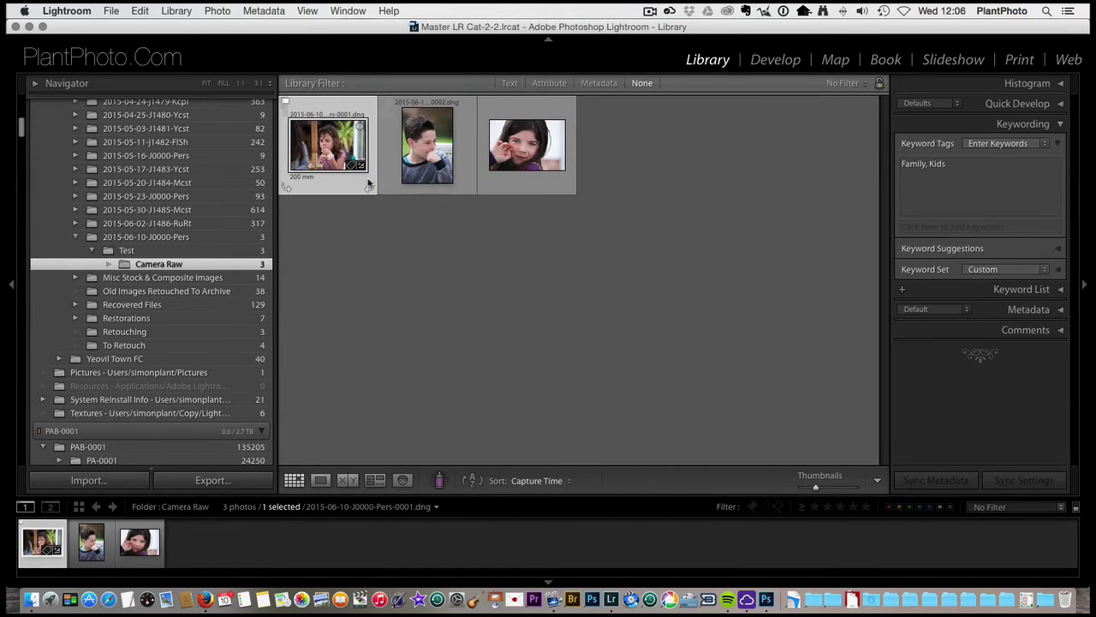
{"action": "key", "text": "super+a"}
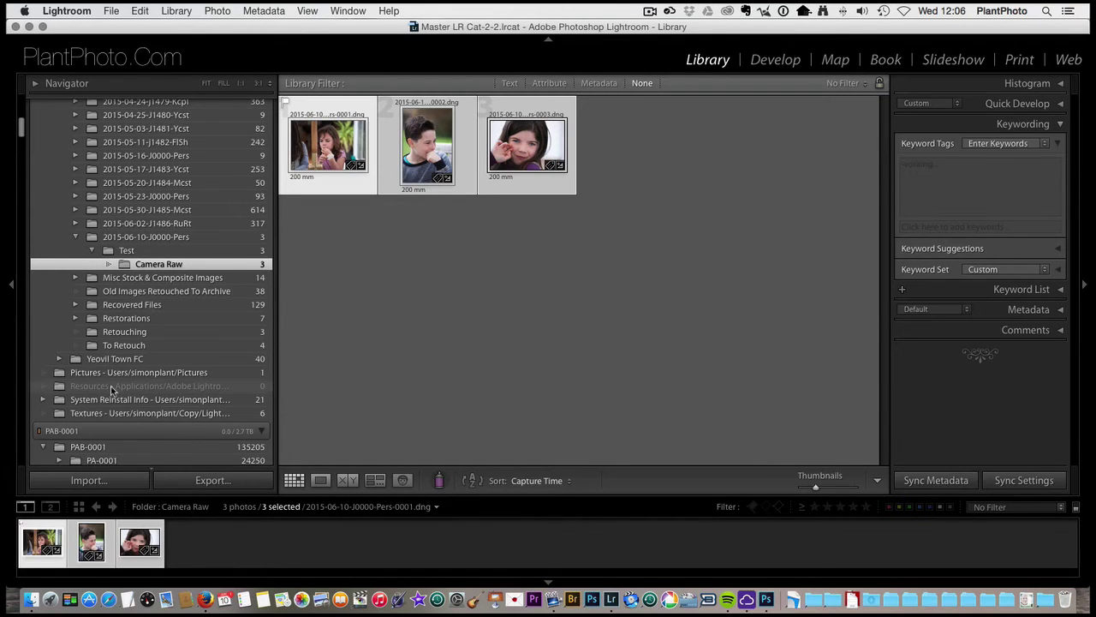
{"action": "scroll", "coordinate": [111, 387], "scroll_direction": "down", "scroll_amount": 10}
{"action": "scroll", "coordinate": [111, 389], "scroll_direction": "down", "scroll_amount": 15}
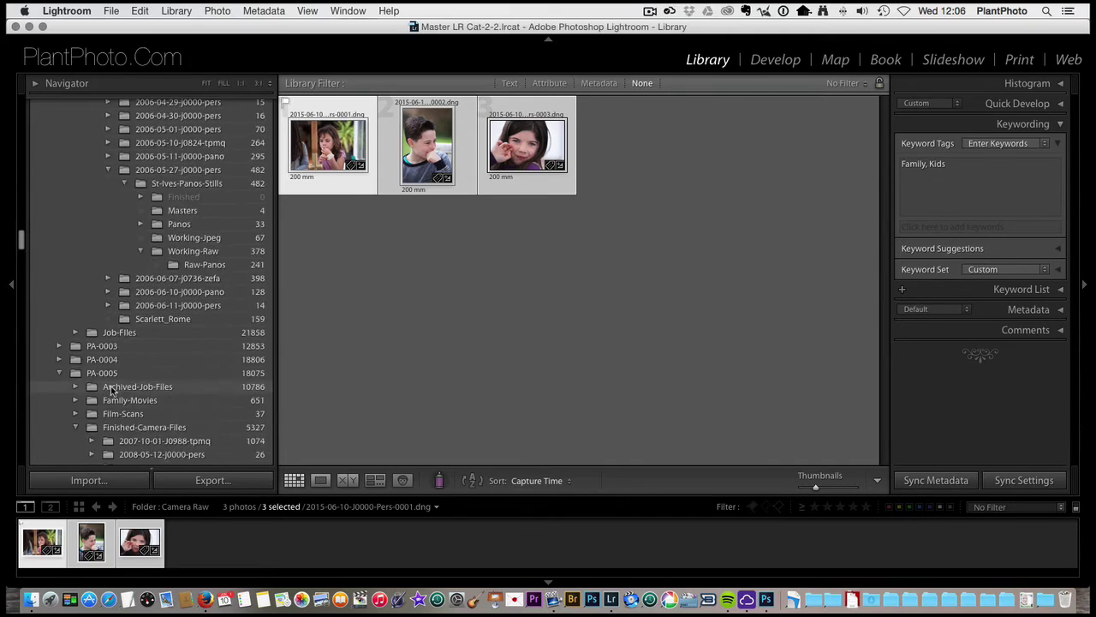
{"action": "scroll", "coordinate": [111, 390], "scroll_direction": "down", "scroll_amount": 15}
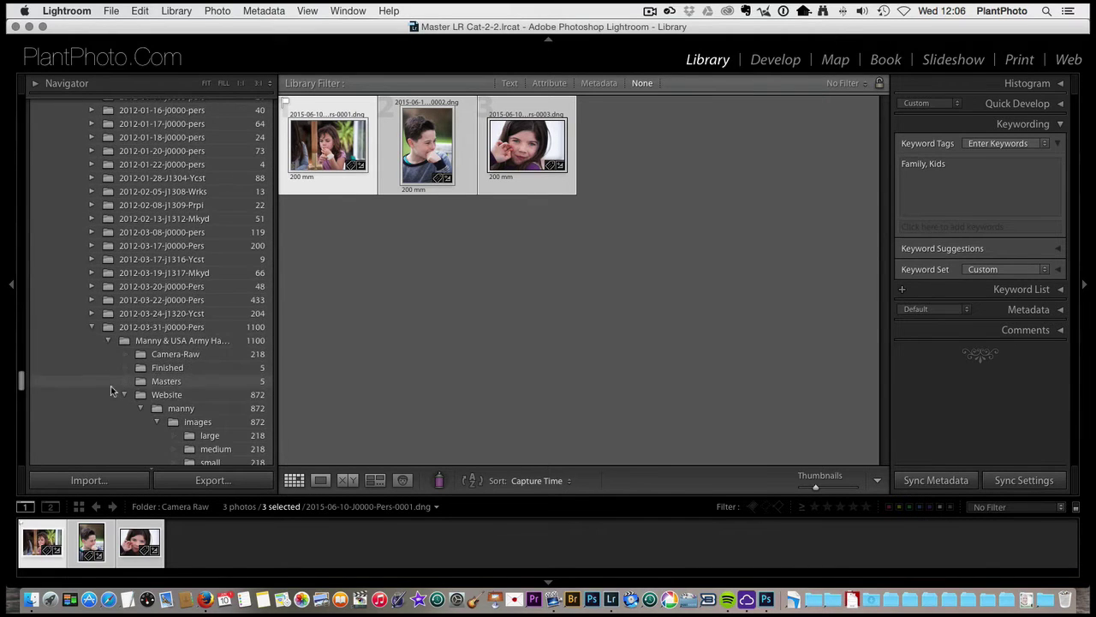
Drag the three selected photos into the Kids collection, bringing it to 4 photos.
{"action": "left_click_drag", "start_coordinate": [21, 383], "coordinate": [28, 476]}
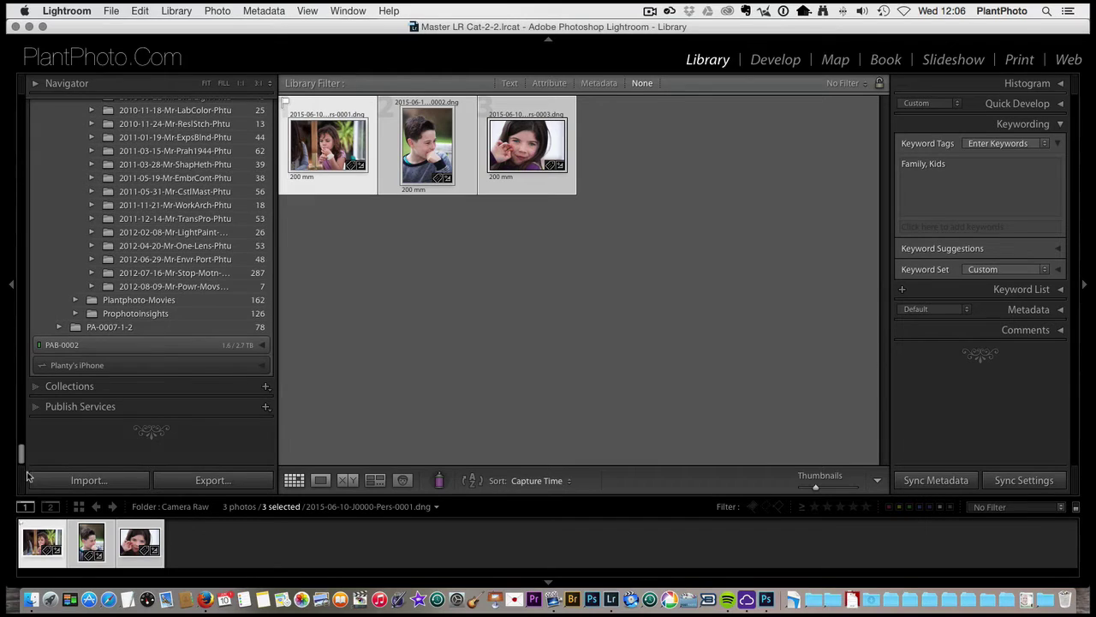
{"action": "left_click", "coordinate": [35, 385]}
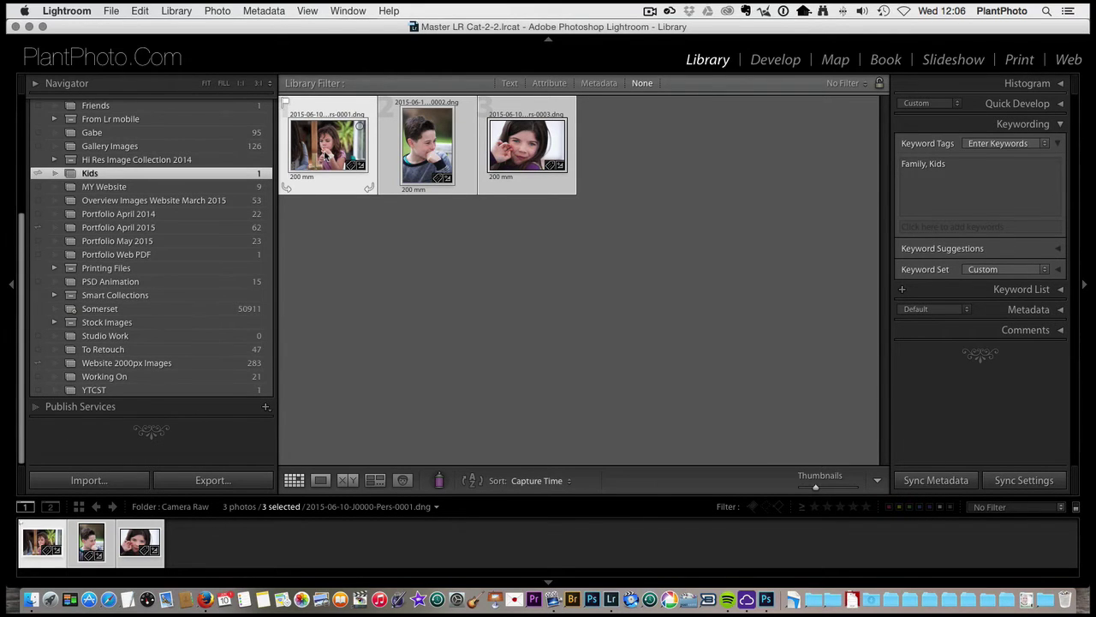
{"action": "left_click_drag", "start_coordinate": [325, 154], "coordinate": [162, 178]}
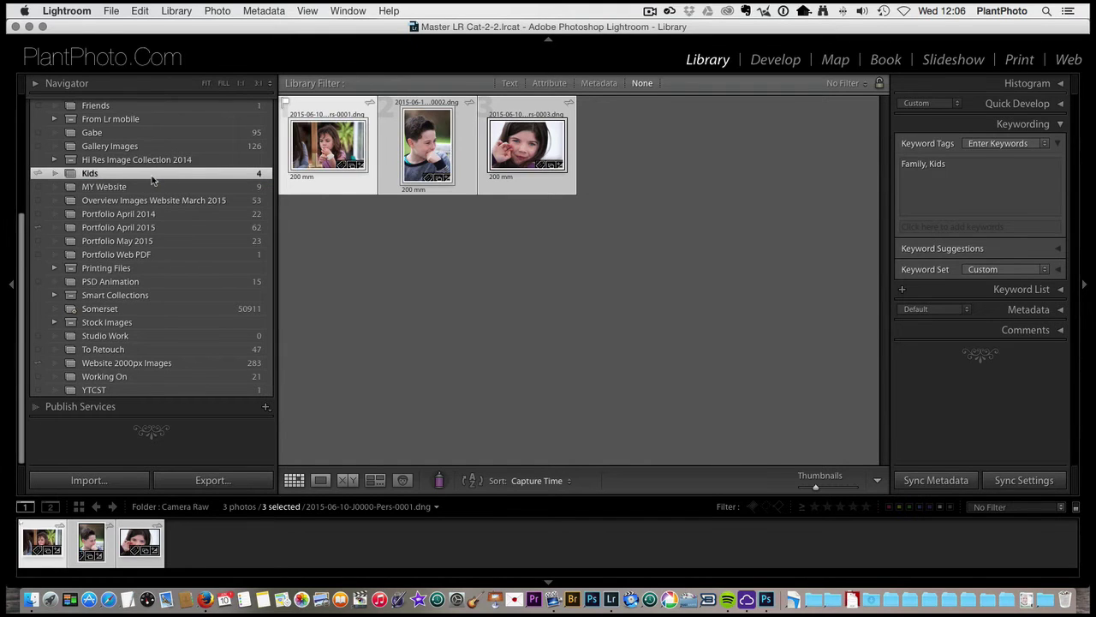
{"action": "left_click", "coordinate": [427, 279]}
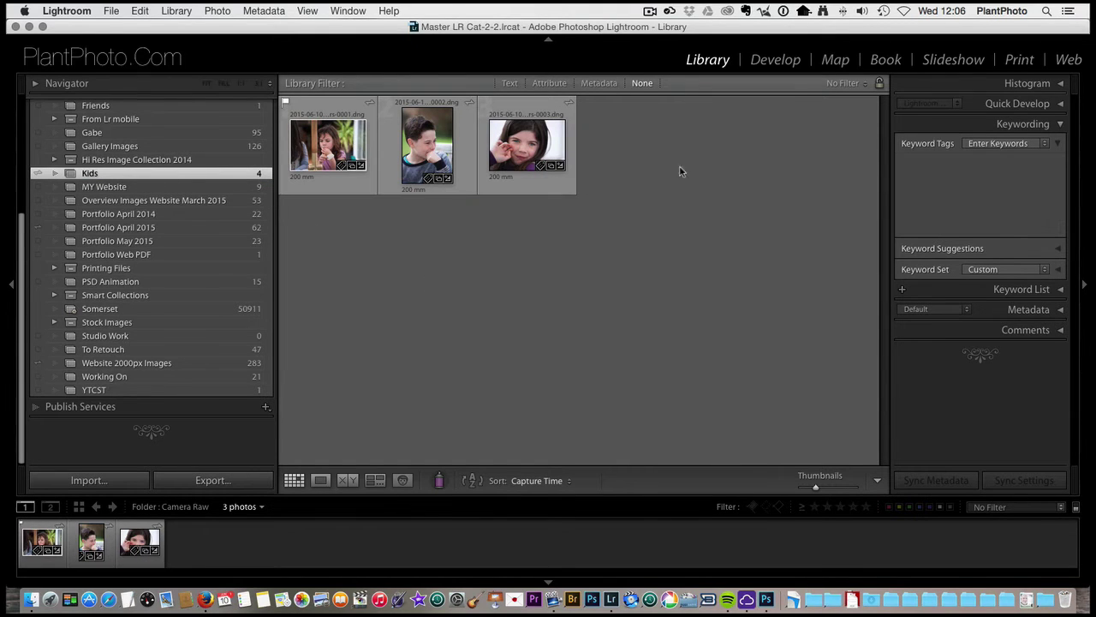
{"action": "left_click", "coordinate": [96, 174]}
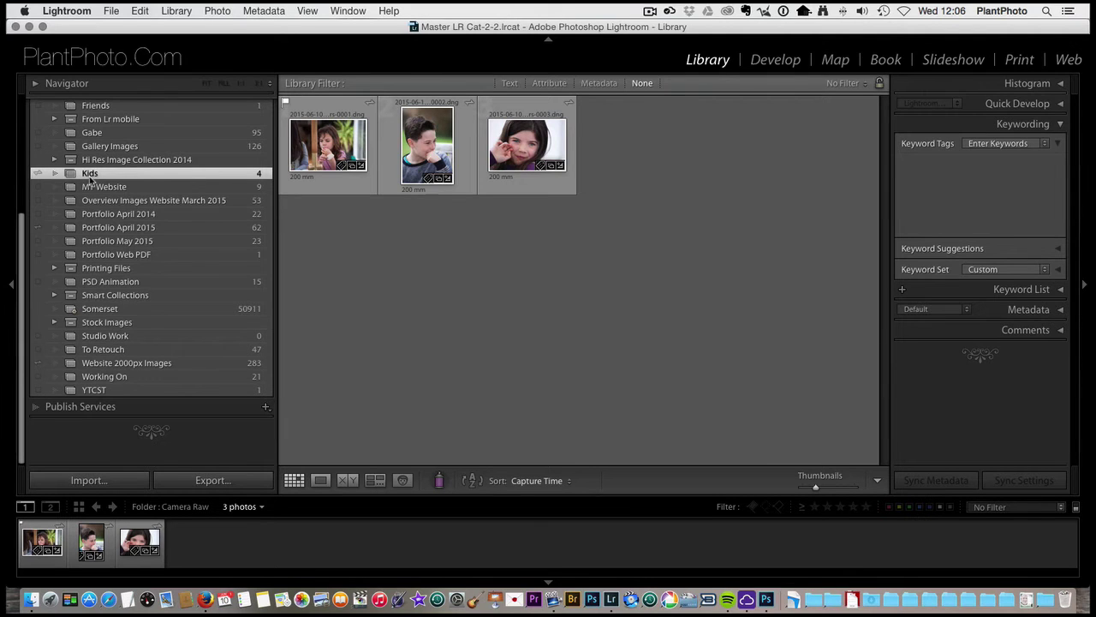
{"action": "scroll", "coordinate": [105, 203], "scroll_direction": "up", "scroll_amount": 1}
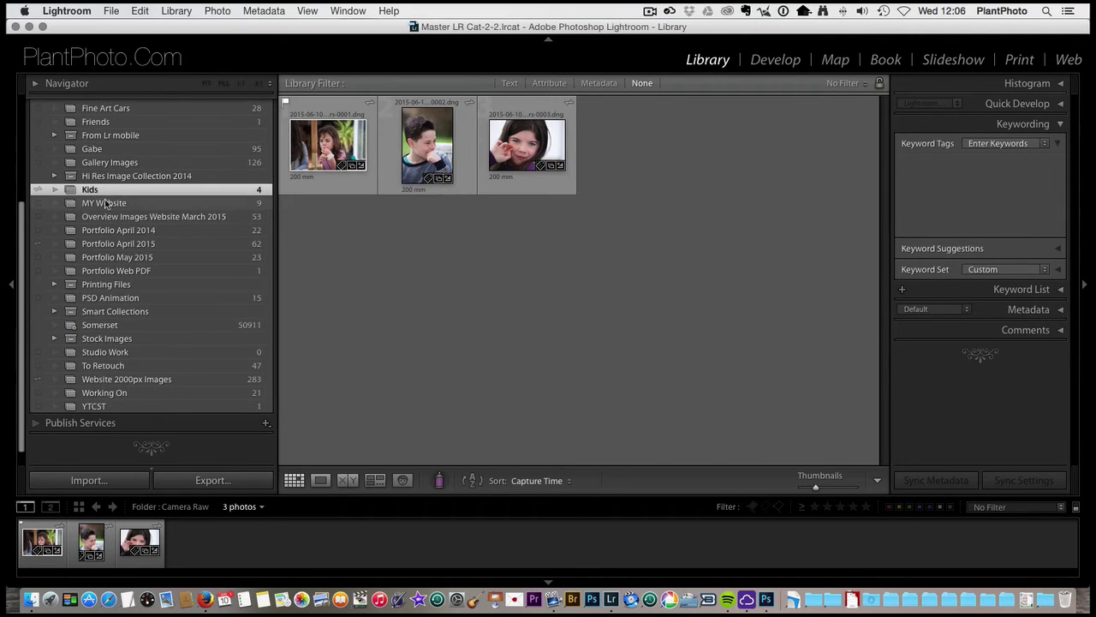
{"action": "scroll", "coordinate": [105, 203], "scroll_direction": "up", "scroll_amount": 2}
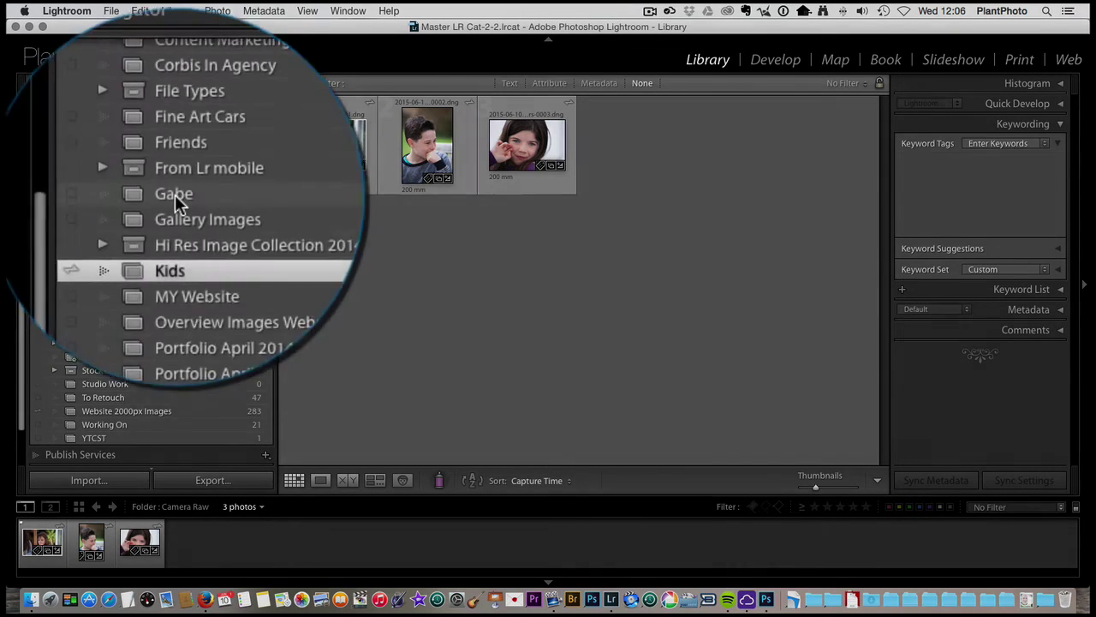
Show the Gabe collection and scroll through its photos and the Collections panel.
{"action": "left_click", "coordinate": [220, 244]}
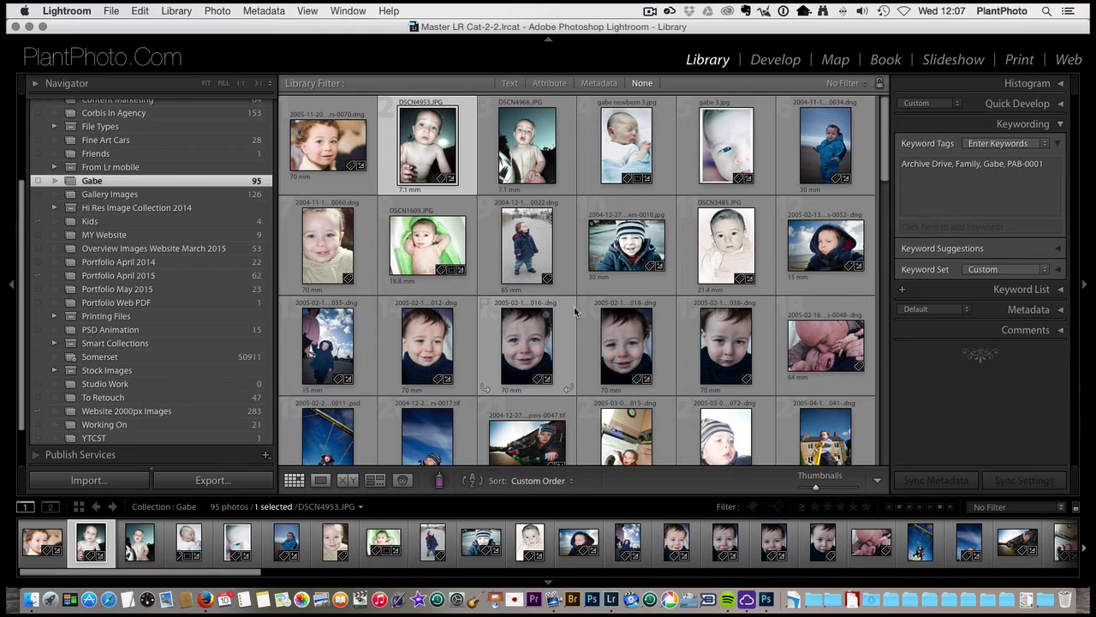
{"action": "scroll", "coordinate": [625, 332], "scroll_direction": "down", "scroll_amount": 10}
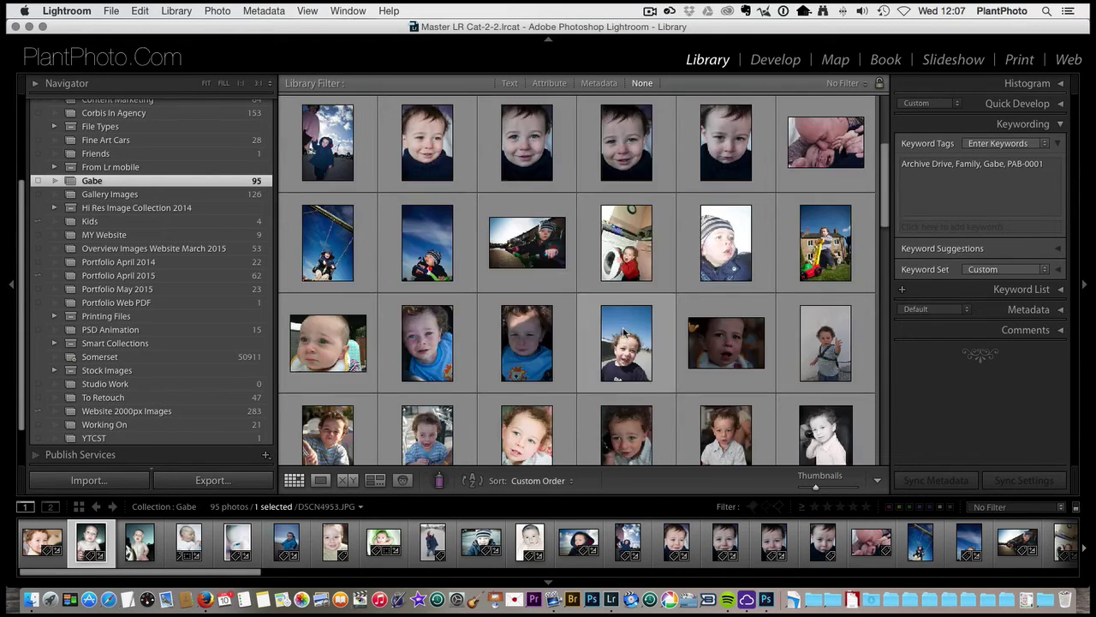
{"action": "scroll", "coordinate": [623, 332], "scroll_direction": "down", "scroll_amount": 5}
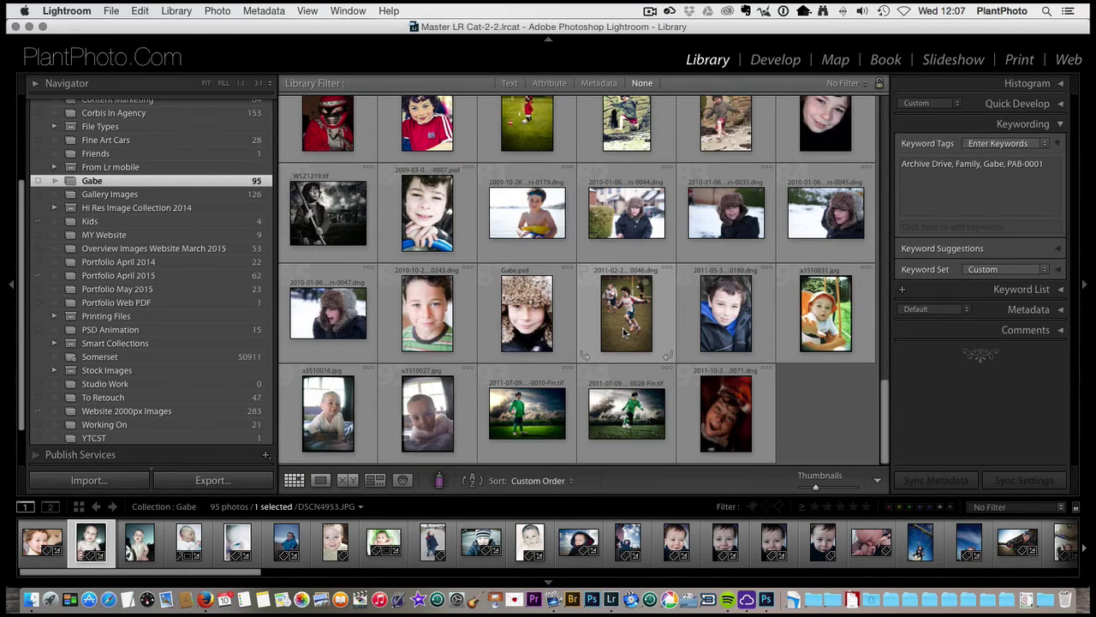
{"action": "scroll", "coordinate": [623, 332], "scroll_direction": "up", "scroll_amount": 10}
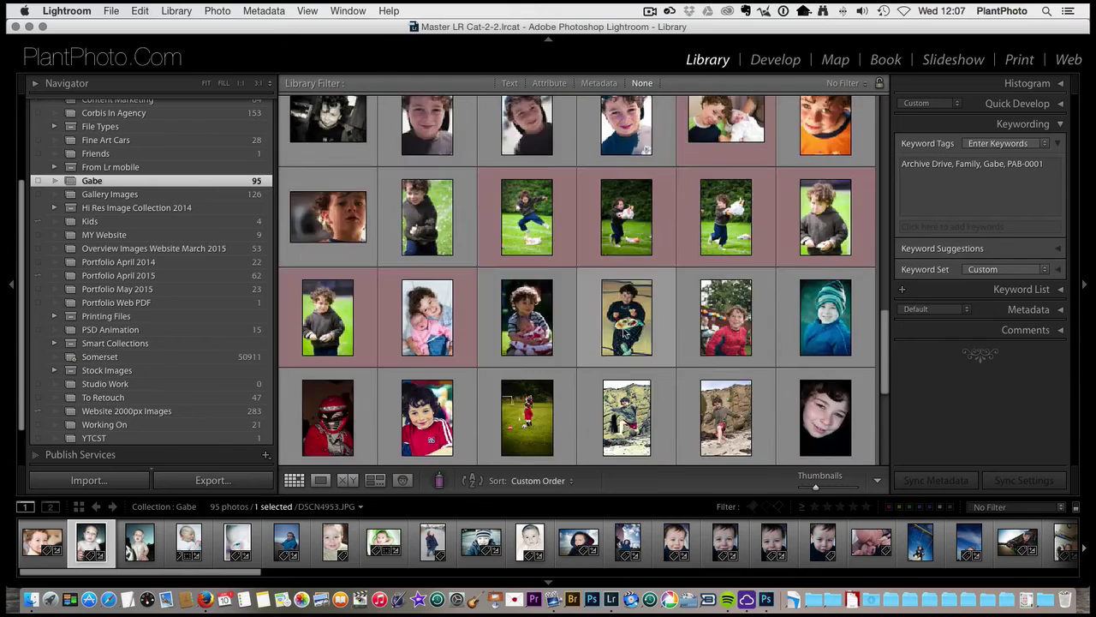
{"action": "scroll", "coordinate": [623, 332], "scroll_direction": "up", "scroll_amount": 3}
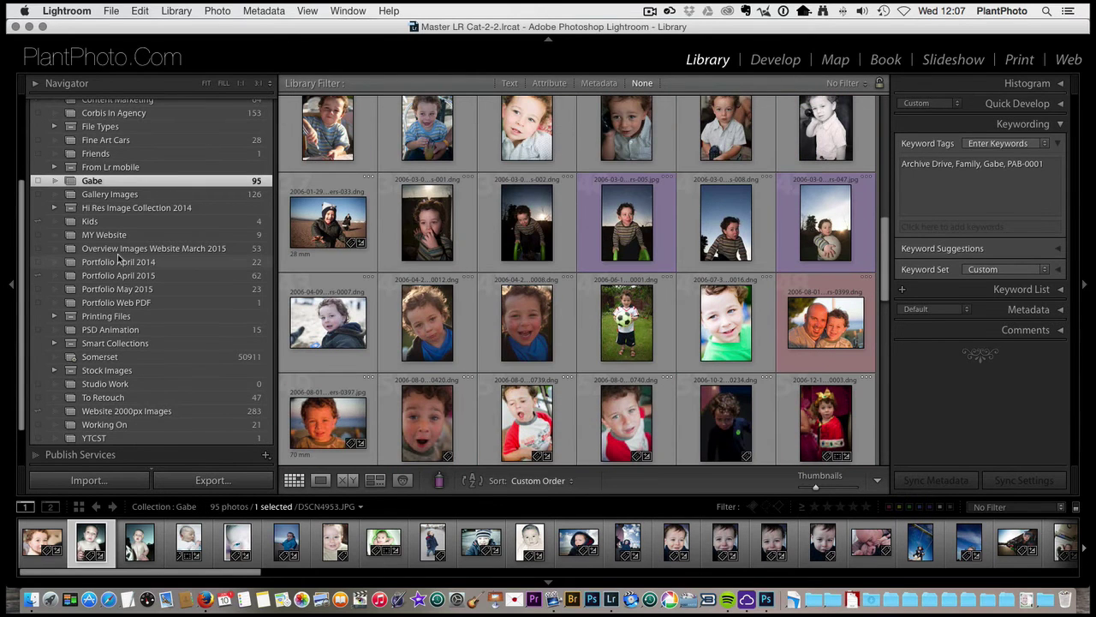
{"action": "scroll", "coordinate": [118, 259], "scroll_direction": "up", "scroll_amount": 4}
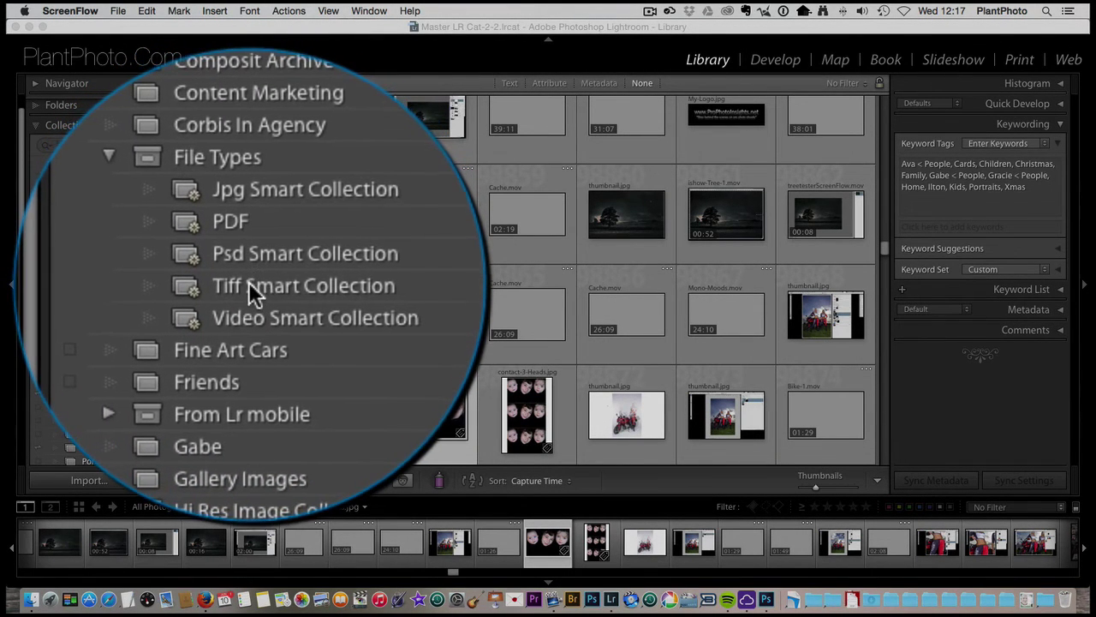
Display the Tiff Smart Collection with its 6903 TIFF photos.
{"action": "left_click", "coordinate": [248, 282]}
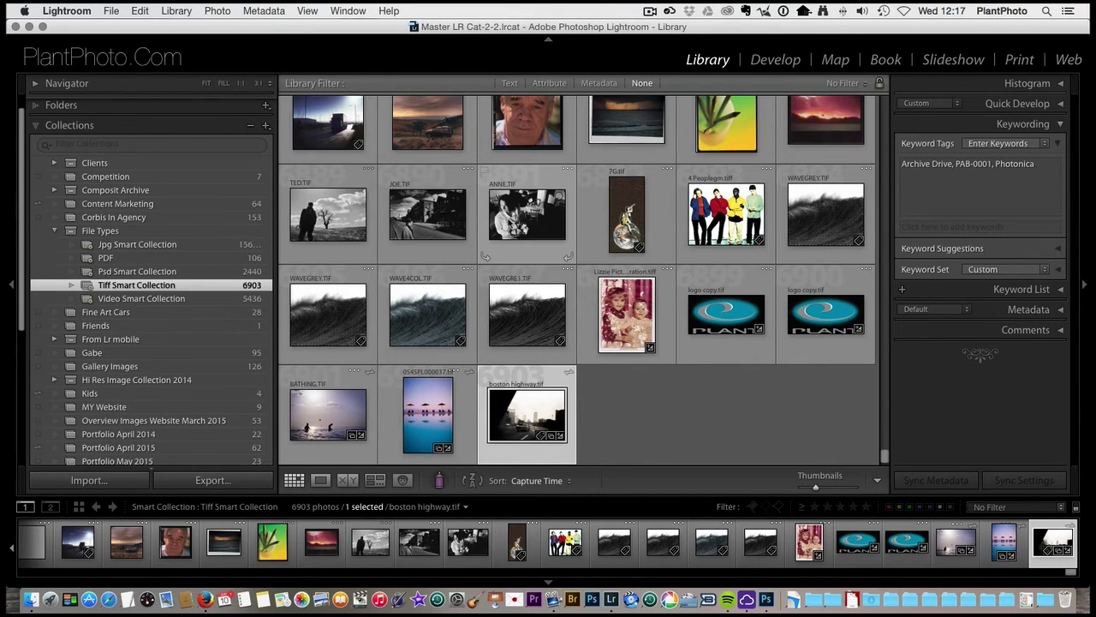
{"action": "scroll", "coordinate": [508, 223], "scroll_direction": "up", "scroll_amount": 10}
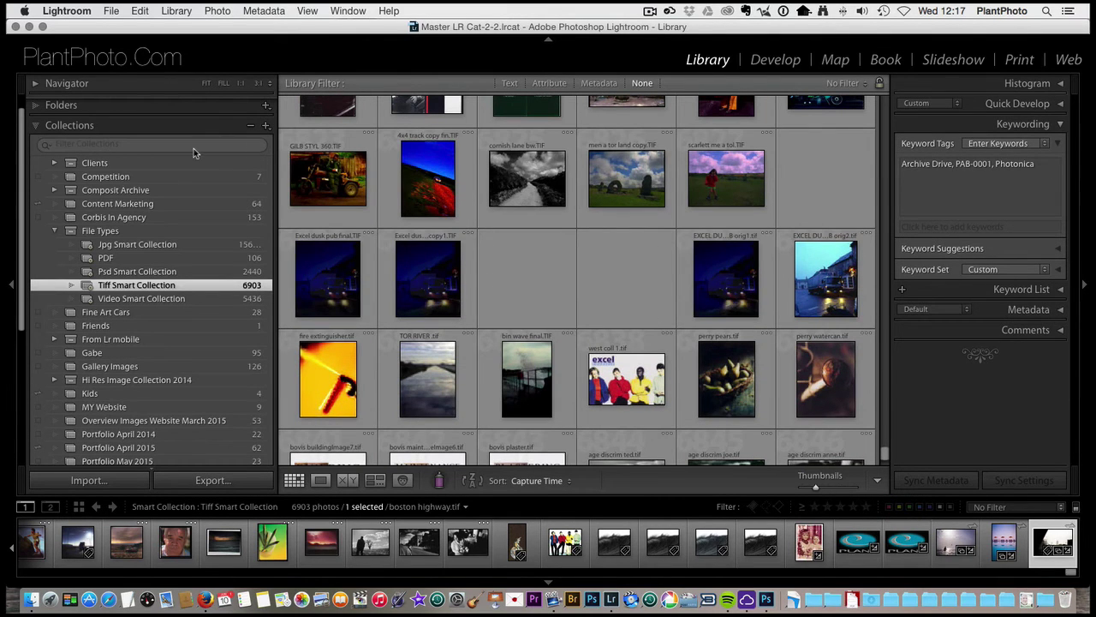
{"action": "left_click", "coordinate": [265, 127]}
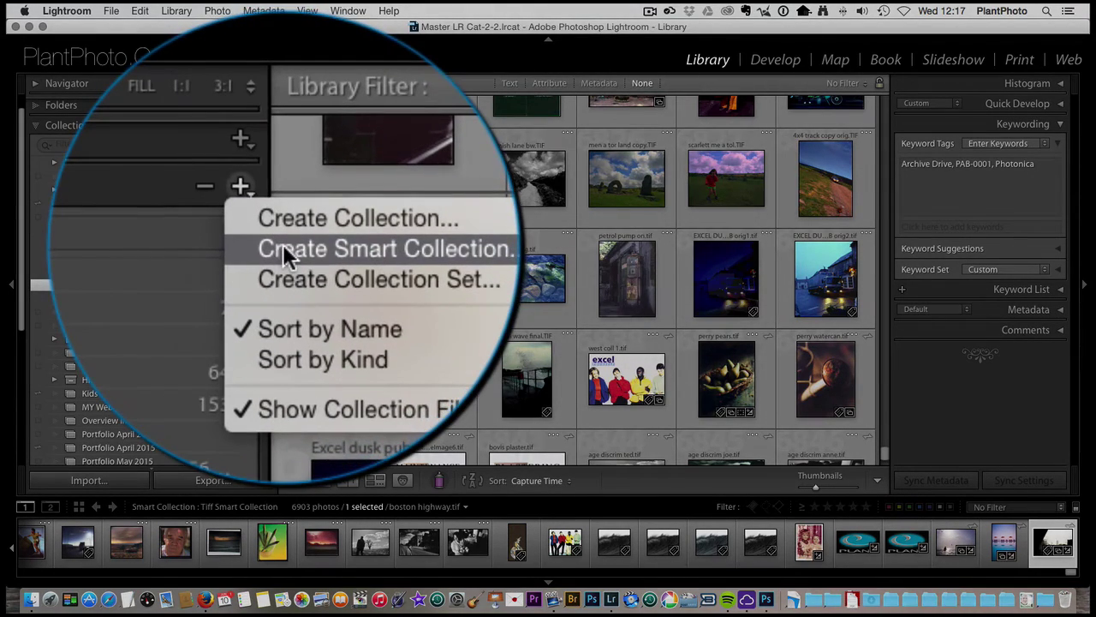
Create a top-level smart collection Gracie with the rule Any Searchable Text contains 'Gracie'.
{"action": "left_click", "coordinate": [279, 149]}
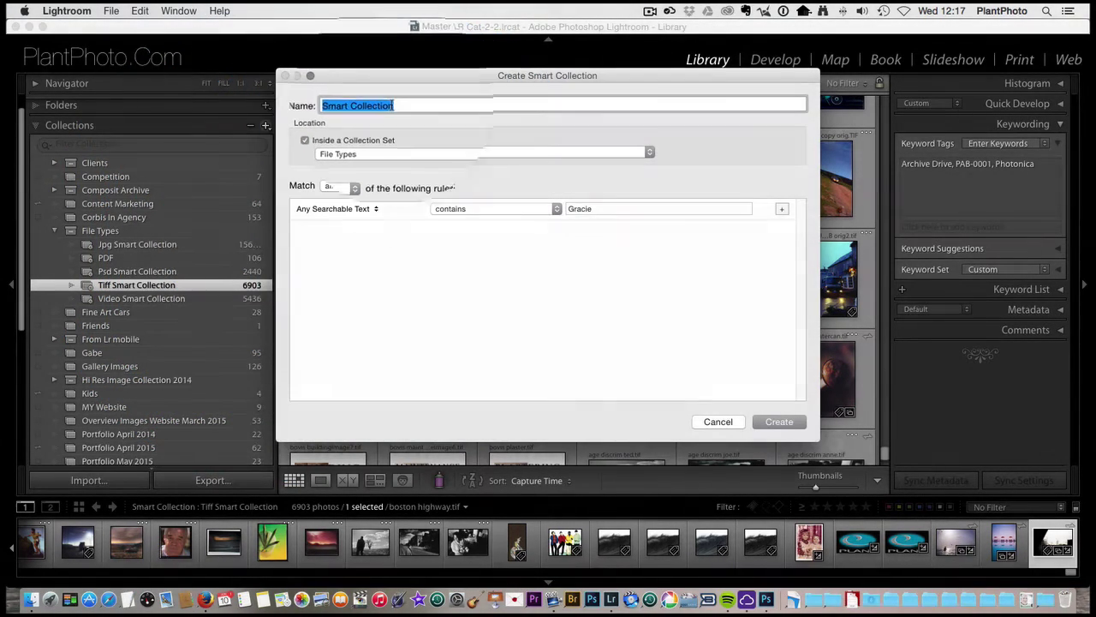
{"action": "type", "text": "Gracie"}
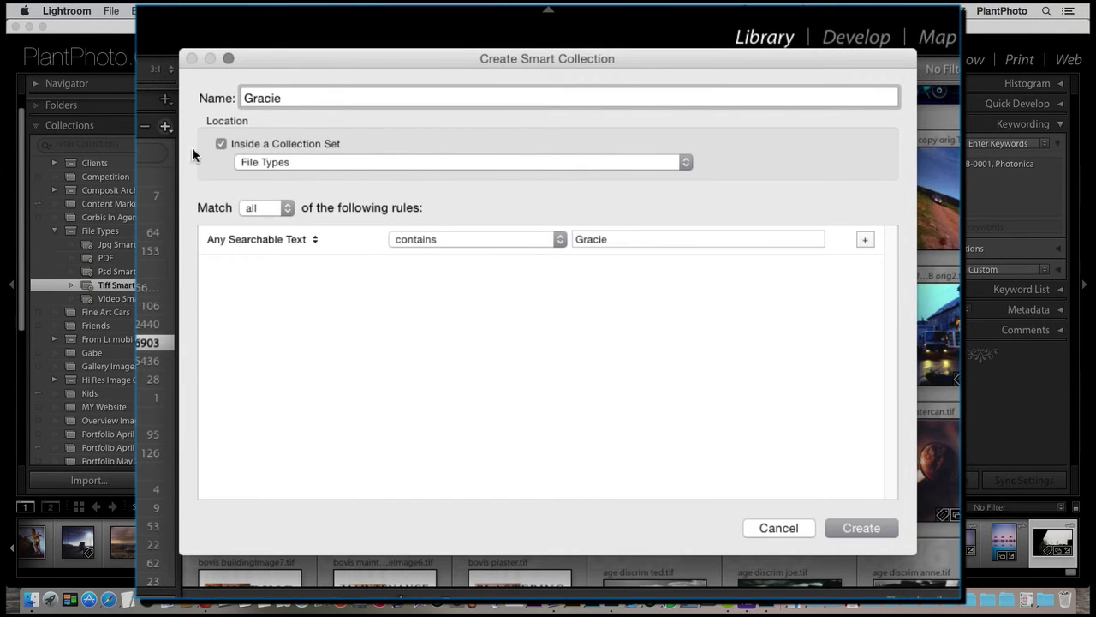
{"action": "left_click", "coordinate": [221, 144]}
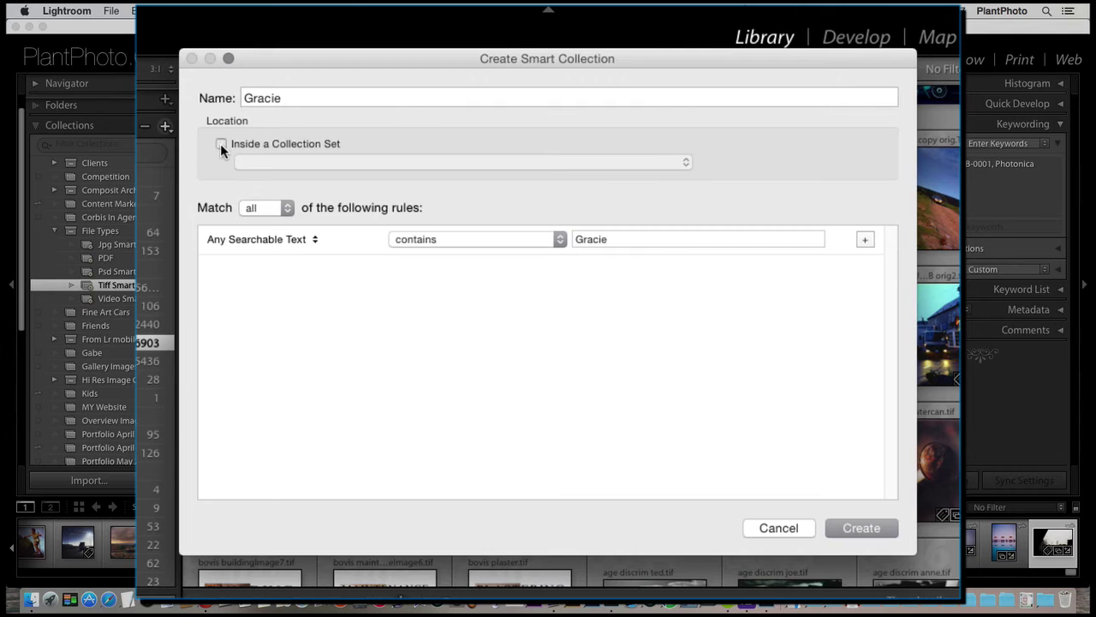
{"action": "left_click", "coordinate": [254, 239]}
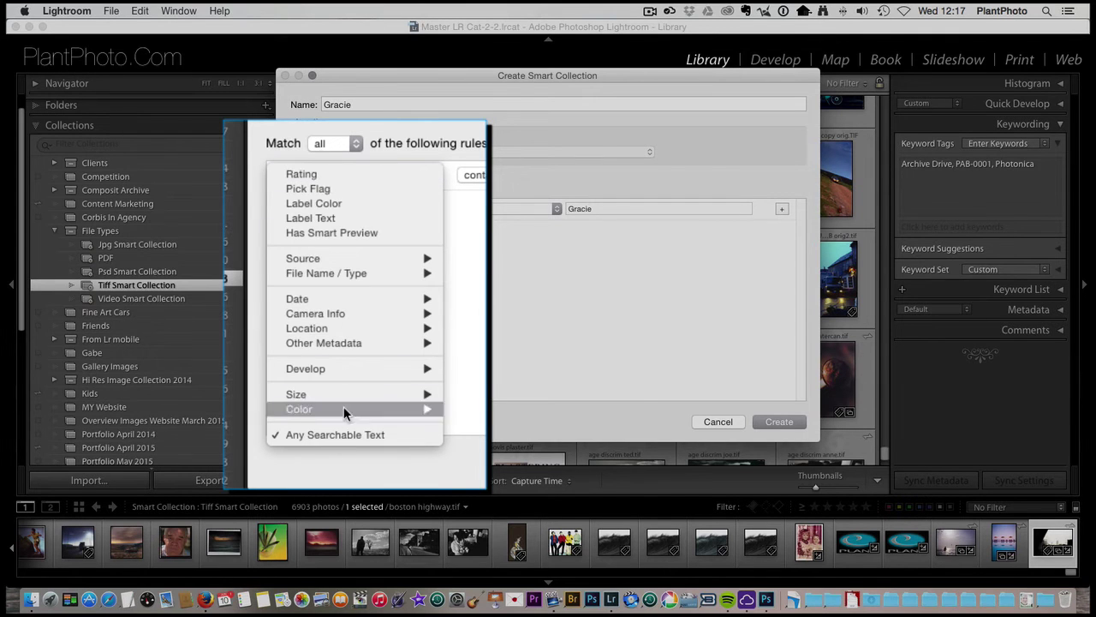
{"action": "mouse_move", "coordinate": [343, 340]}
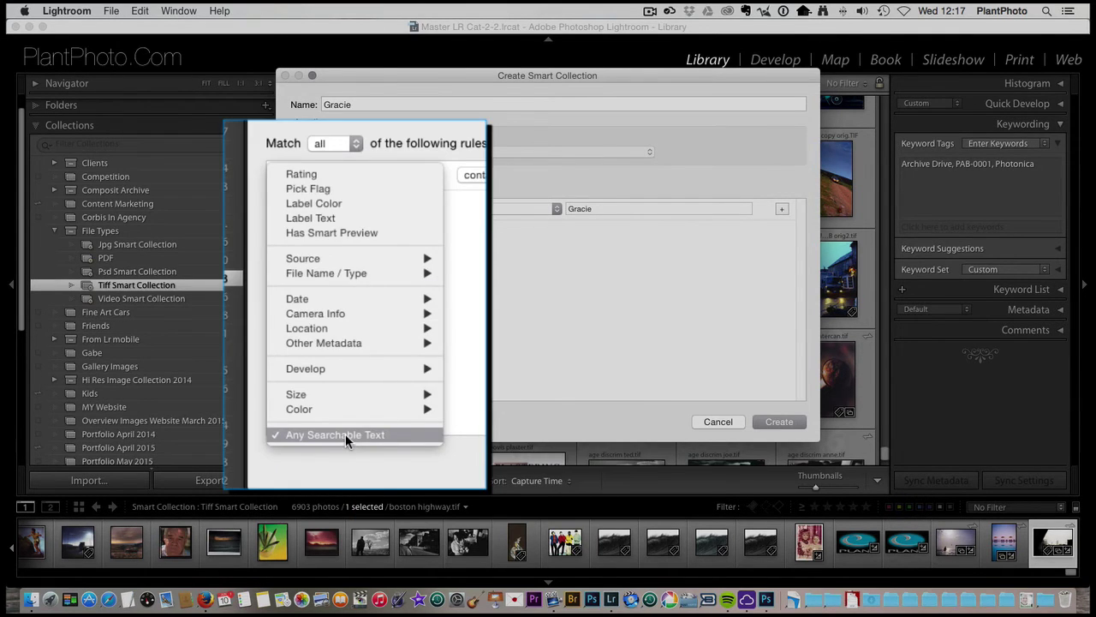
{"action": "left_click", "coordinate": [345, 433]}
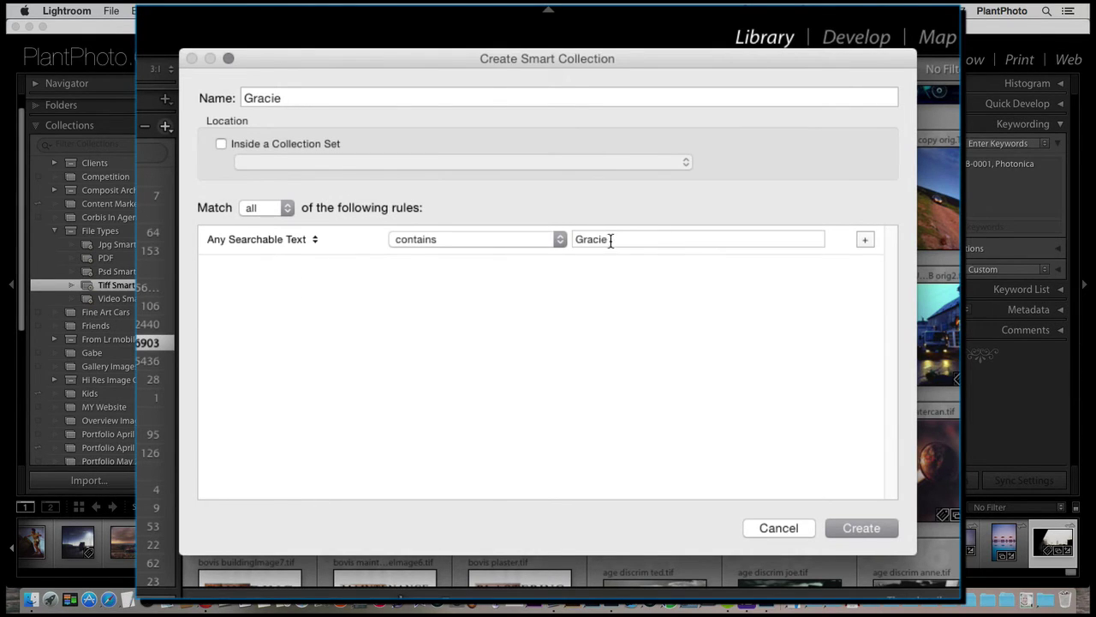
{"action": "double_click", "coordinate": [614, 240]}
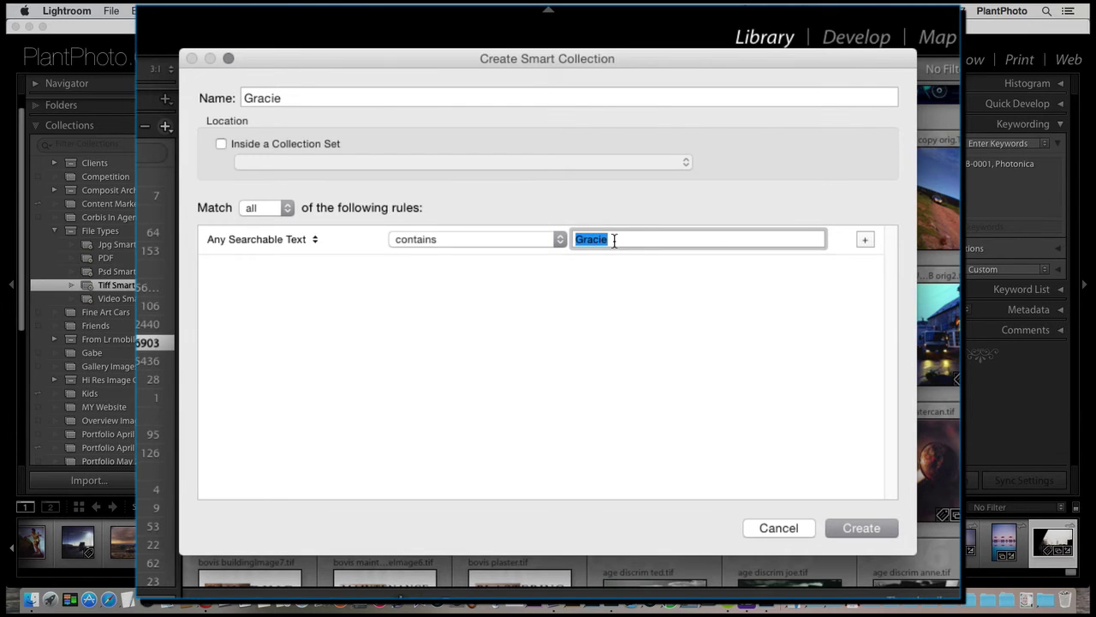
{"action": "left_click", "coordinate": [858, 527]}
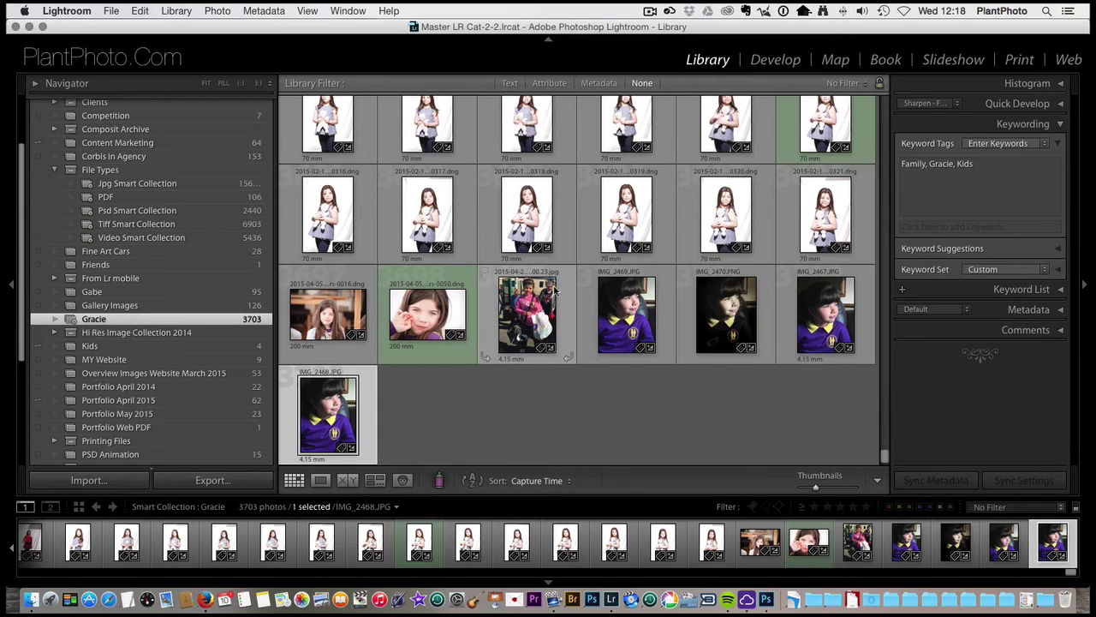
Review the Gracie photos, view the hospital portrait in Loupe, then show Hi Res Image Collection 2014.
{"action": "scroll", "coordinate": [554, 289], "scroll_direction": "up", "scroll_amount": 10}
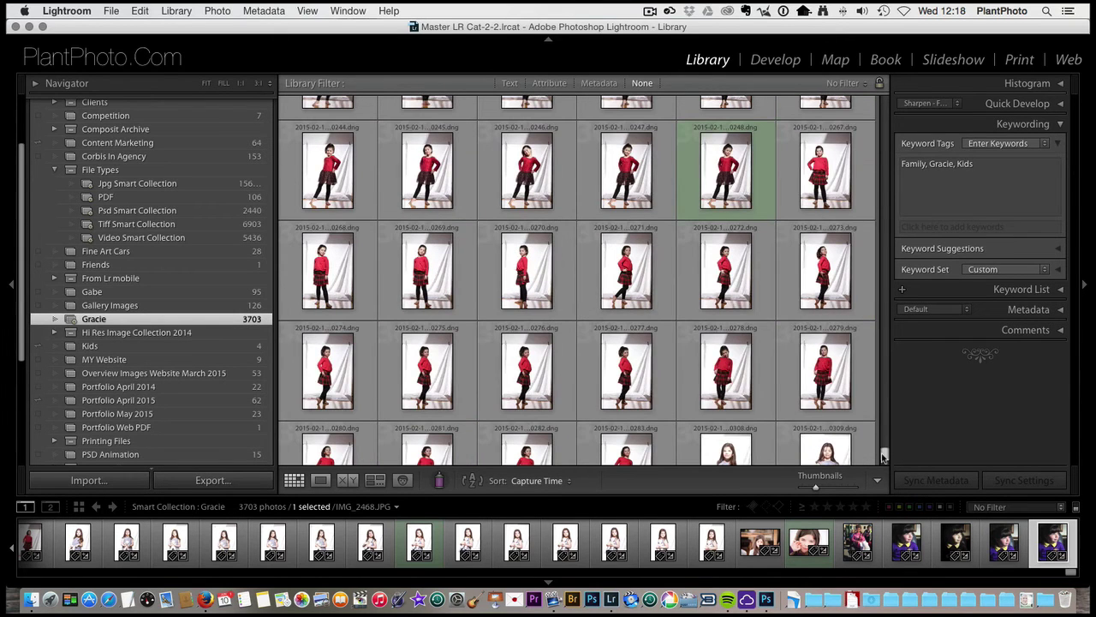
{"action": "left_click_drag", "start_coordinate": [883, 457], "coordinate": [870, 102]}
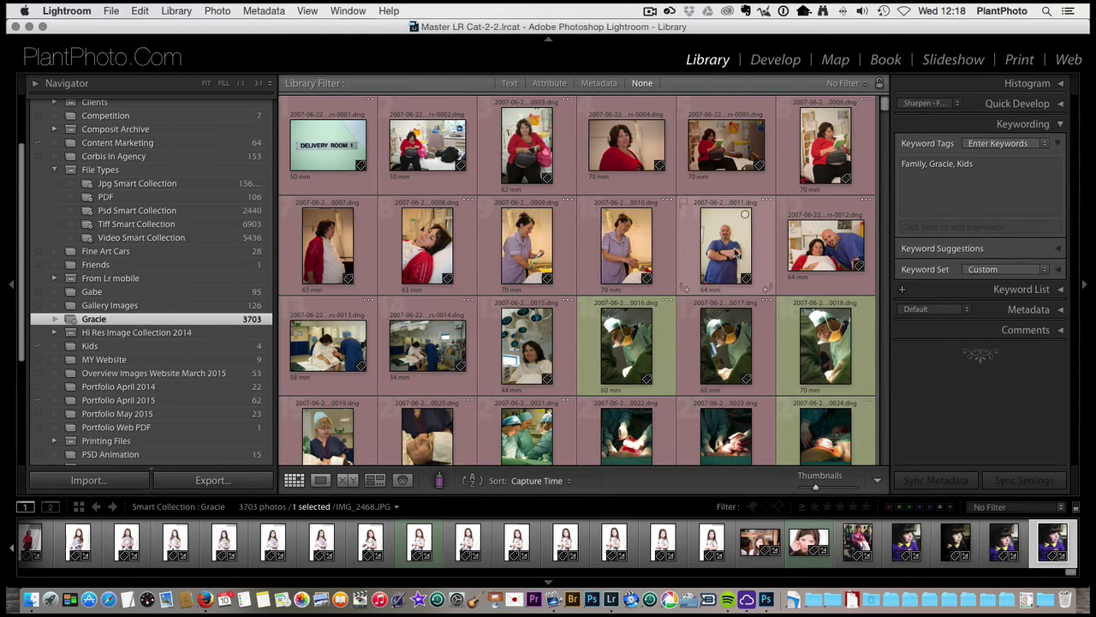
{"action": "double_click", "coordinate": [734, 250]}
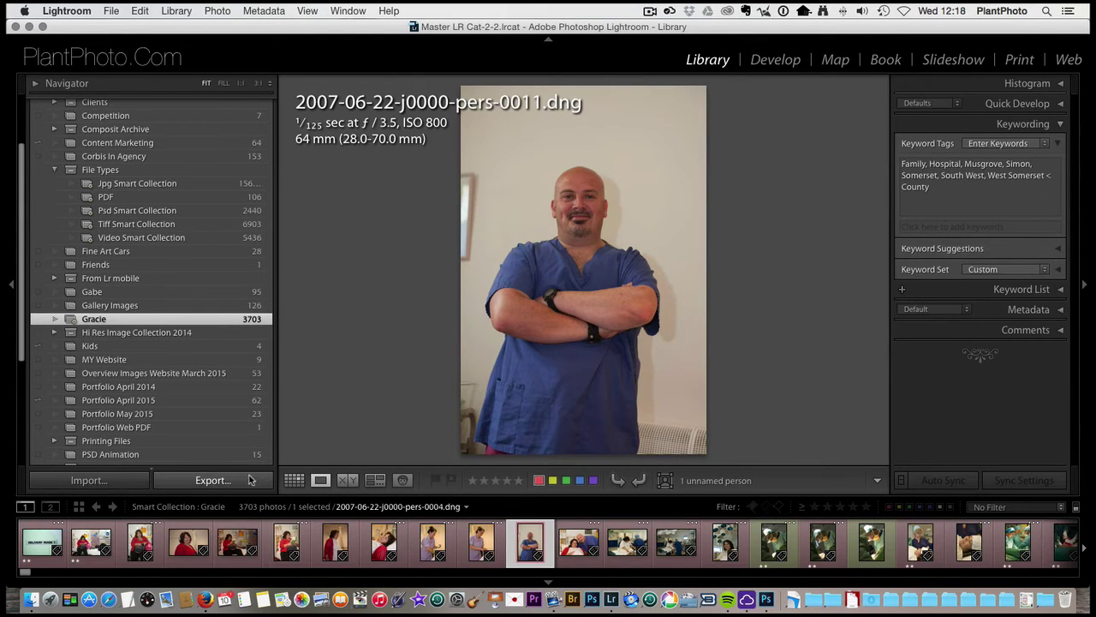
{"action": "left_click", "coordinate": [294, 480]}
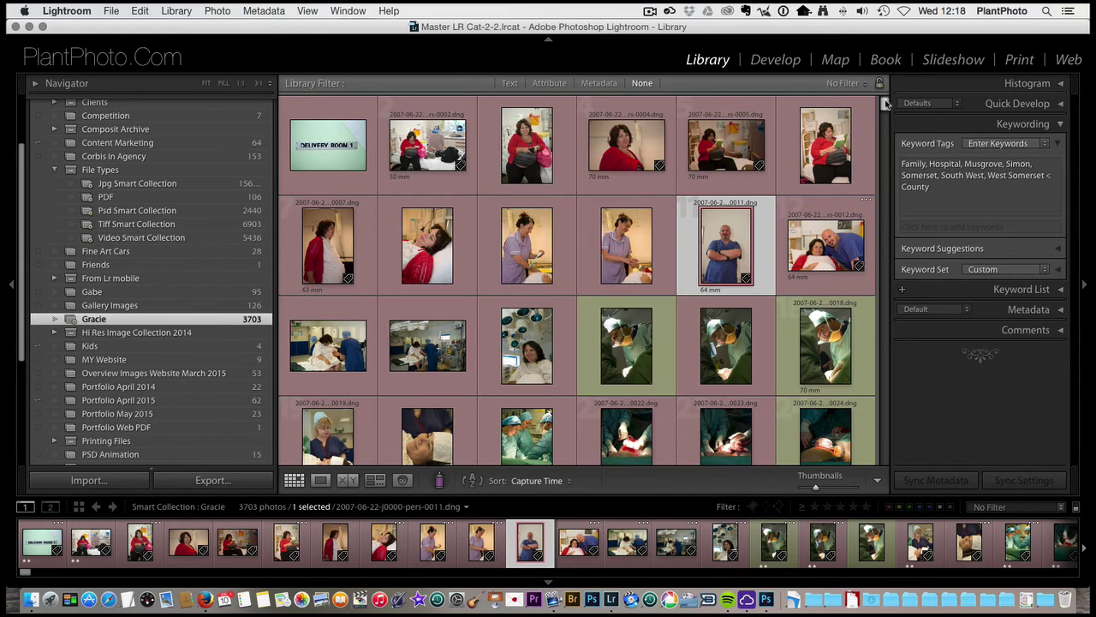
{"action": "left_click", "coordinate": [116, 333]}
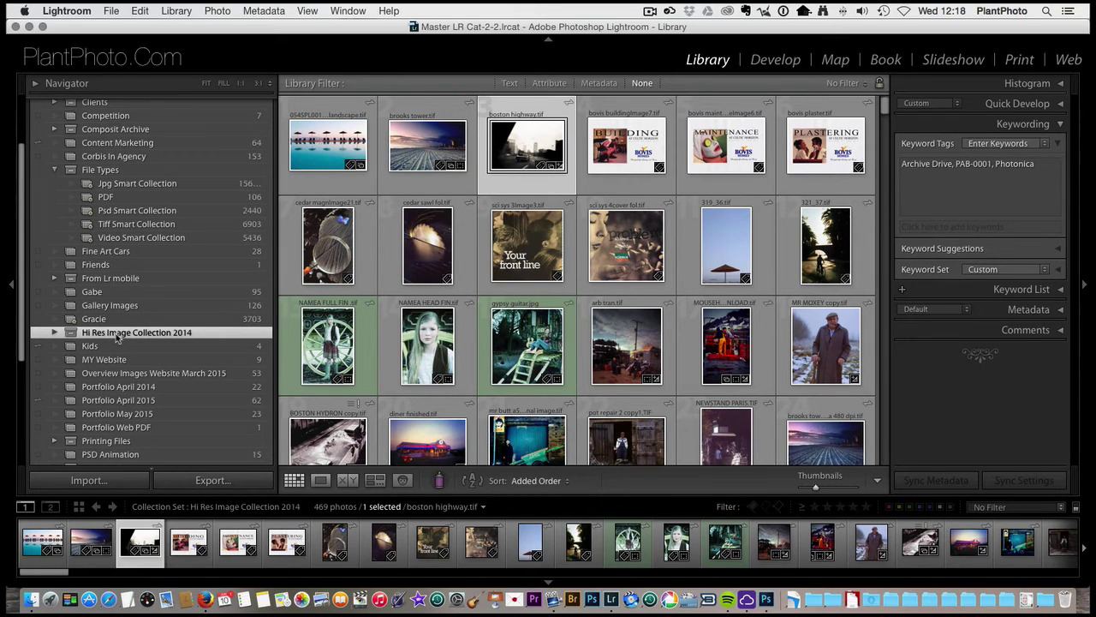
Collapse the Collections panel, expand Folders and scroll down toward the Working-Images subfolders.
{"action": "scroll", "coordinate": [79, 142], "scroll_direction": "up", "scroll_amount": 3}
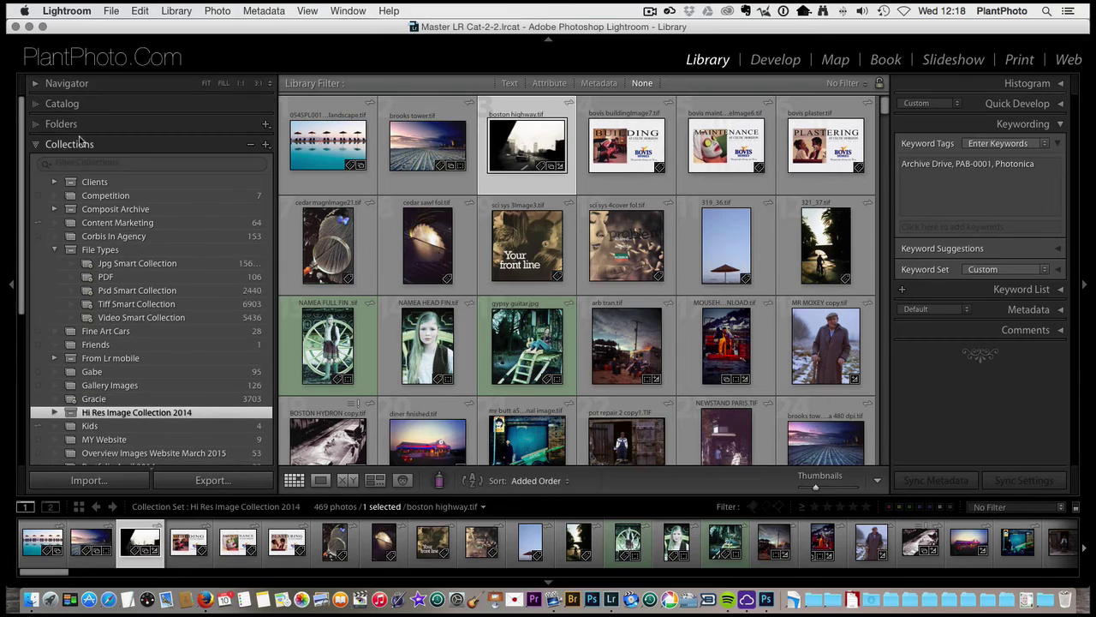
{"action": "left_click", "coordinate": [54, 144]}
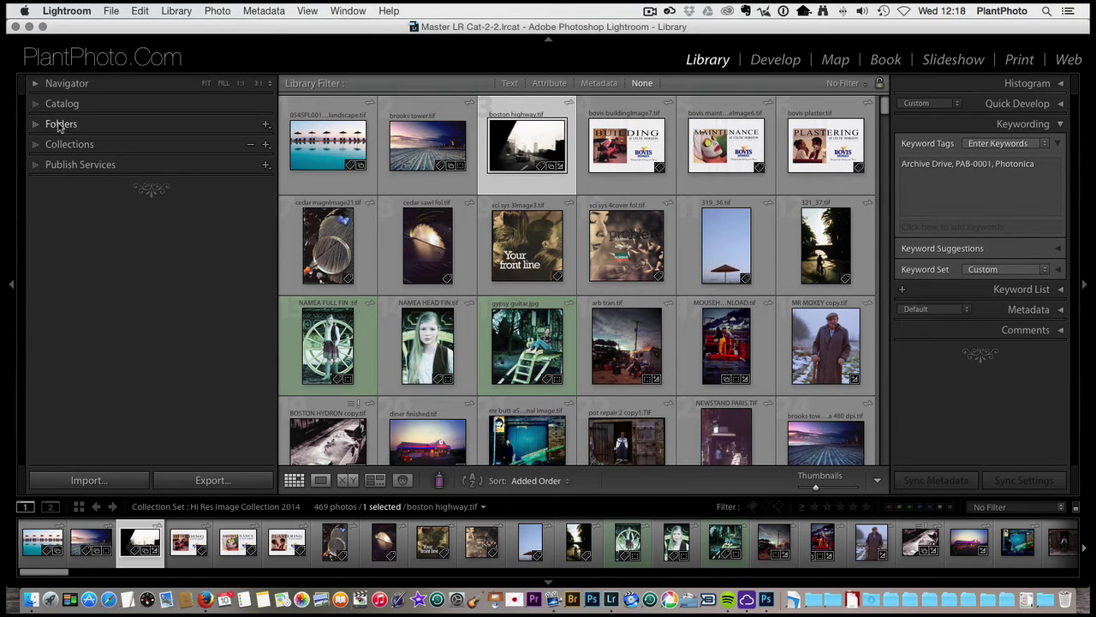
{"action": "left_click", "coordinate": [59, 125]}
{"action": "left_click", "coordinate": [58, 125]}
{"action": "left_click", "coordinate": [59, 127]}
{"action": "scroll", "coordinate": [111, 358], "scroll_direction": "down", "scroll_amount": 3}
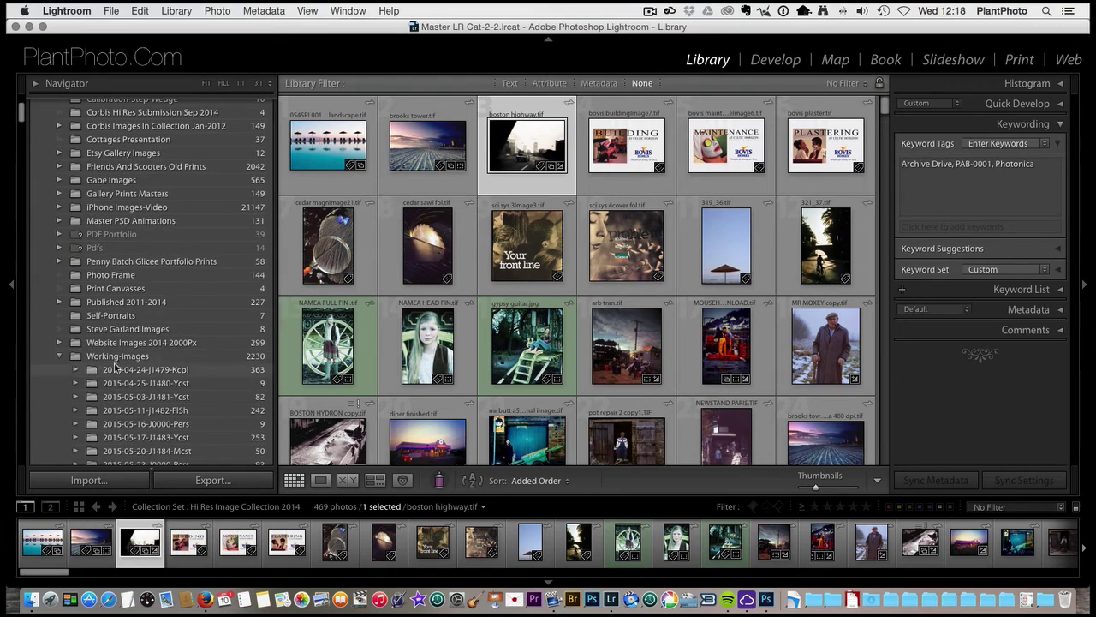
{"action": "scroll", "coordinate": [115, 356], "scroll_direction": "down", "scroll_amount": 5}
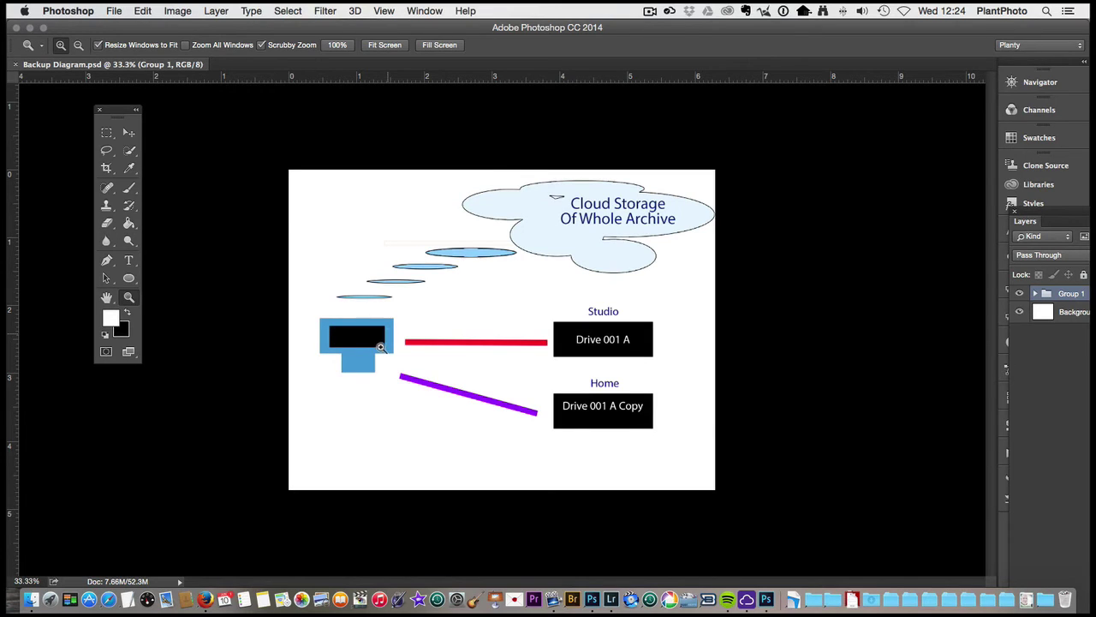
Zoom the Backup Diagram from 33.3% to 50% to show the drives and cloud storage.
{"action": "left_click", "coordinate": [404, 334]}
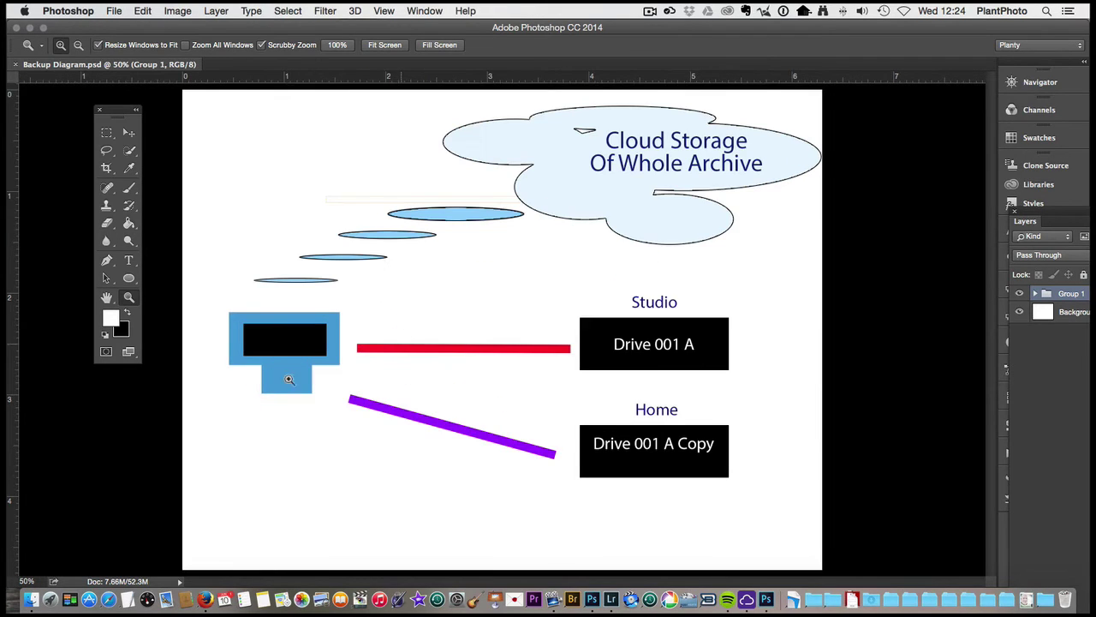